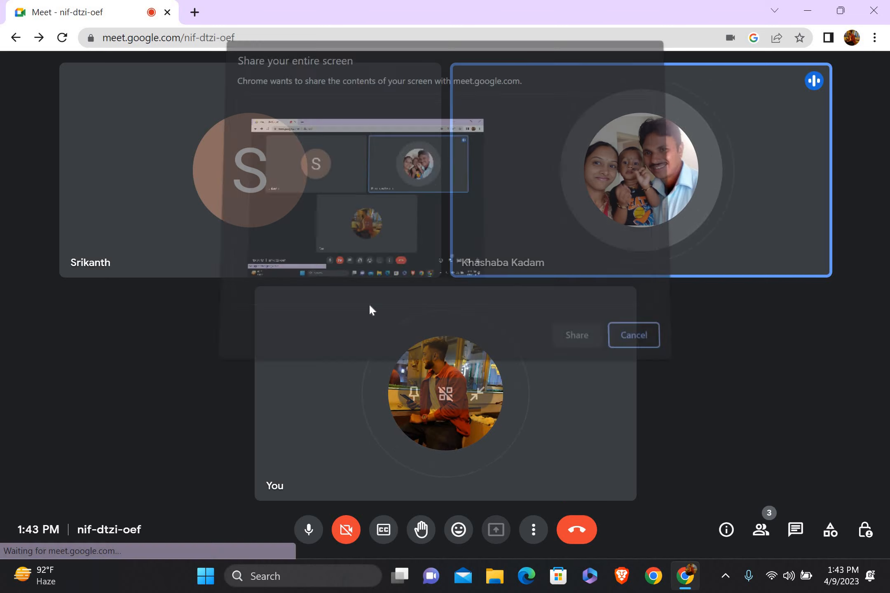
Step: Share the entire screen with the meeting, then clear the sharing notice and browser window out of the way
{"action": "left_click", "coordinate": [342, 193]}
{"action": "left_click", "coordinate": [574, 333]}
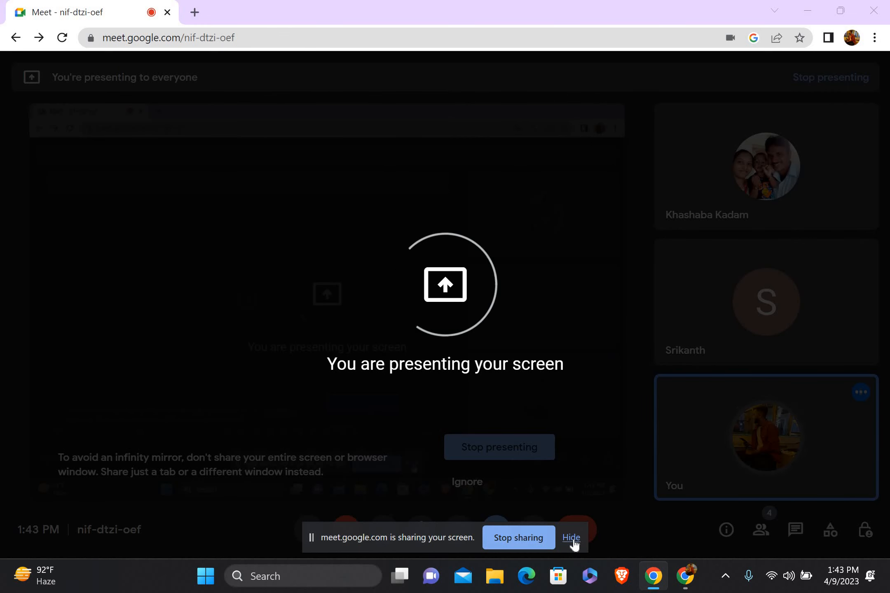
{"action": "left_click", "coordinate": [573, 539]}
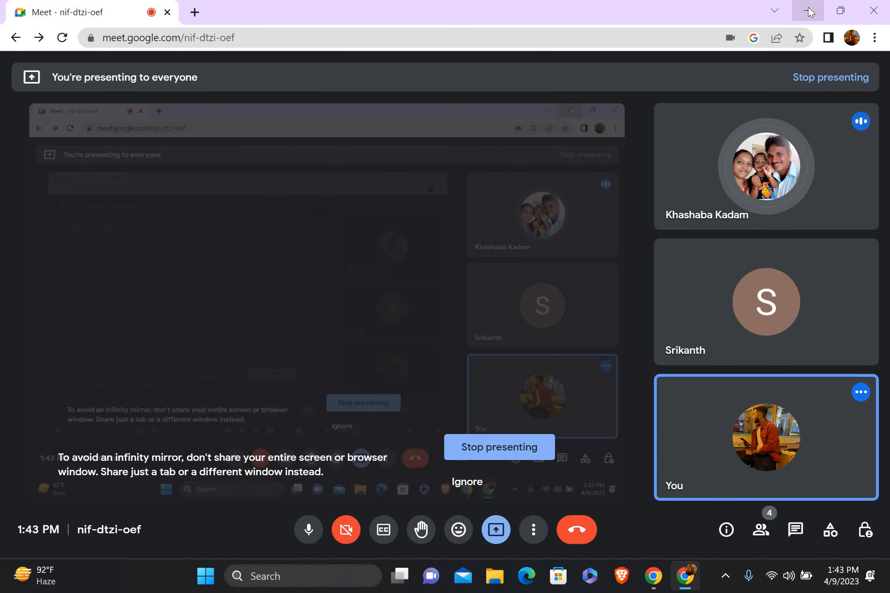
{"action": "left_click", "coordinate": [808, 9]}
{"action": "right_click", "coordinate": [576, 109]}
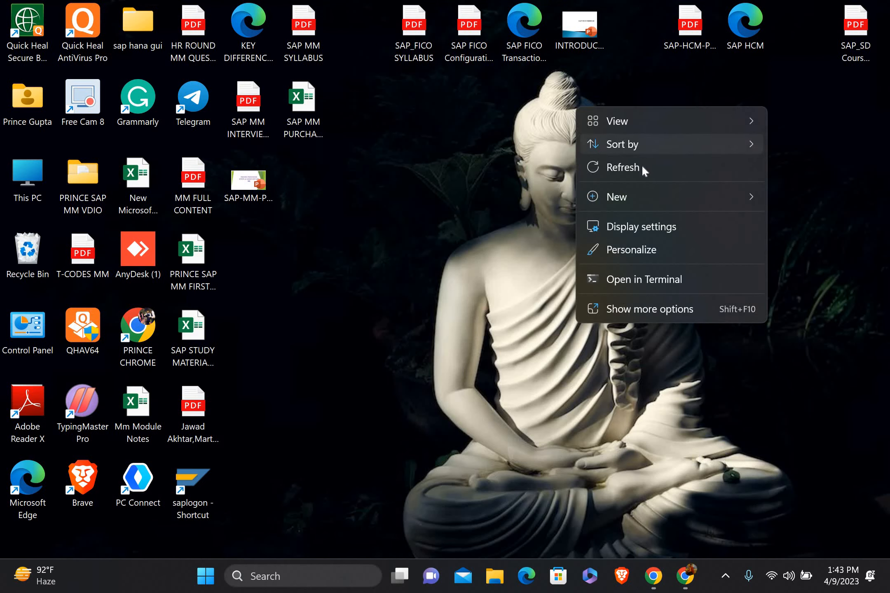
{"action": "left_click", "coordinate": [642, 164]}
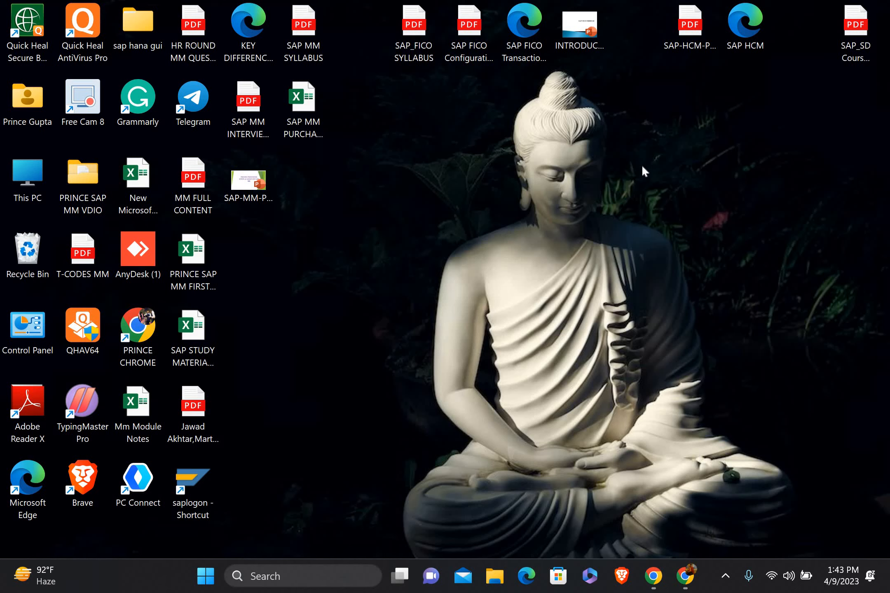
{"action": "right_click", "coordinate": [415, 141]}
{"action": "left_click", "coordinate": [489, 199]}
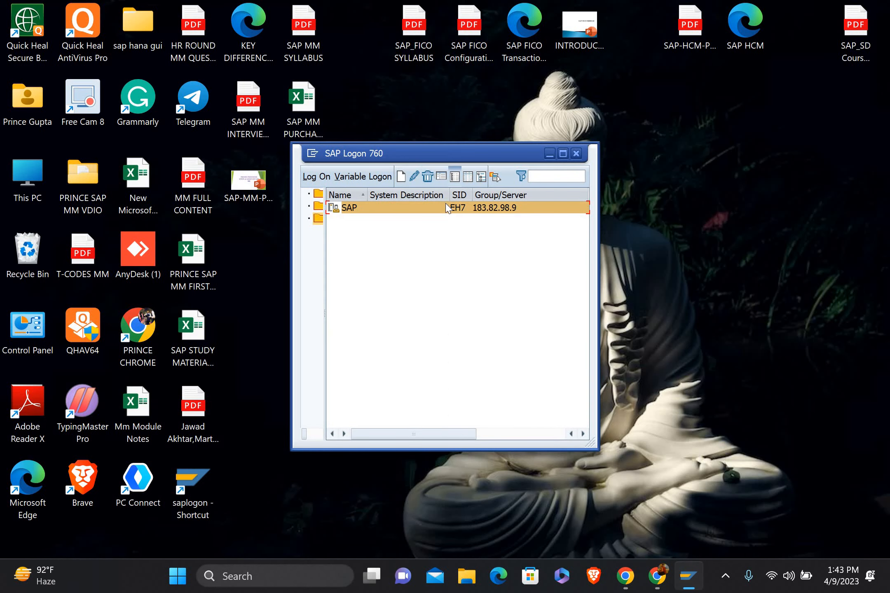
Step: Log on to the SAP system in client 800 with the user name and account password, and maximize the session window
{"action": "double_click", "coordinate": [445, 203]}
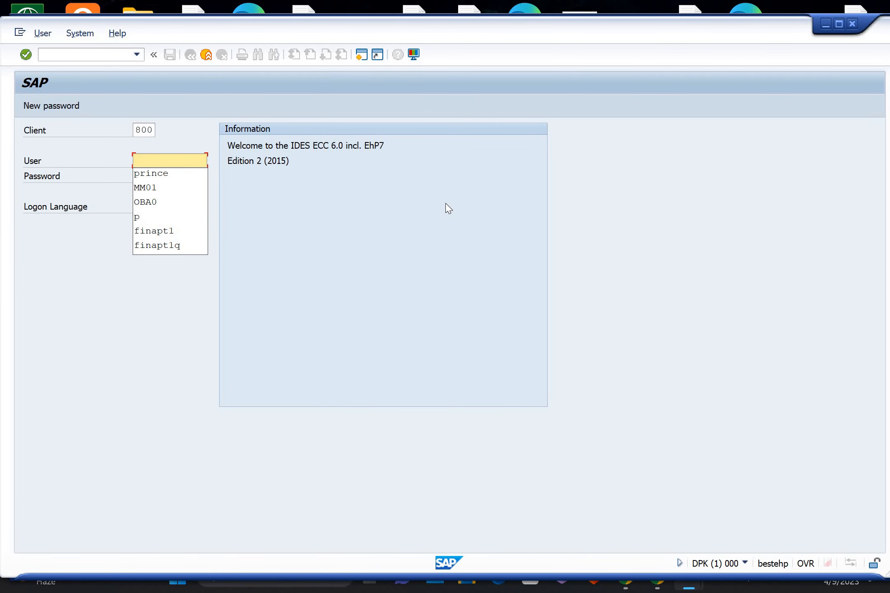
{"action": "key", "text": "Down"}
{"action": "key", "text": "Return"}
{"action": "key", "text": "Tab"}
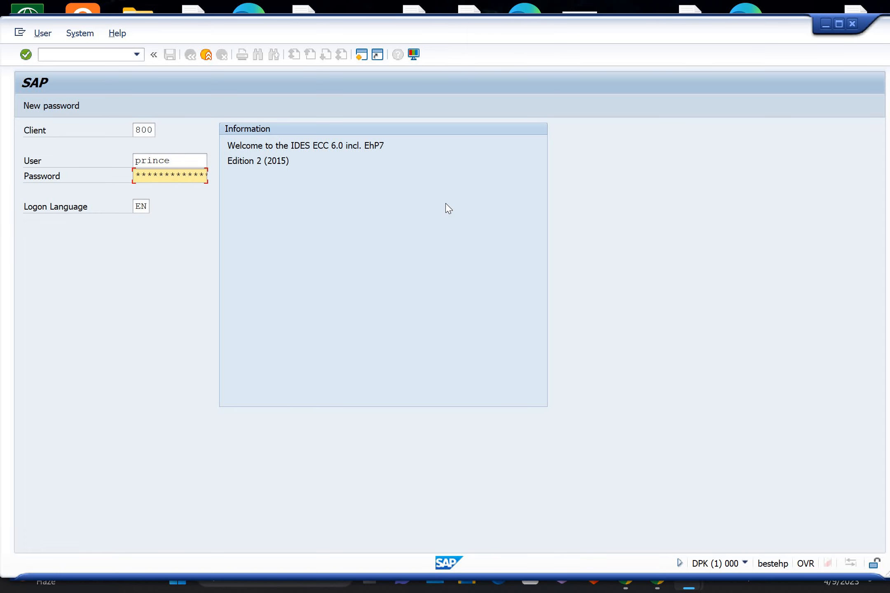
{"action": "key", "text": "Return"}
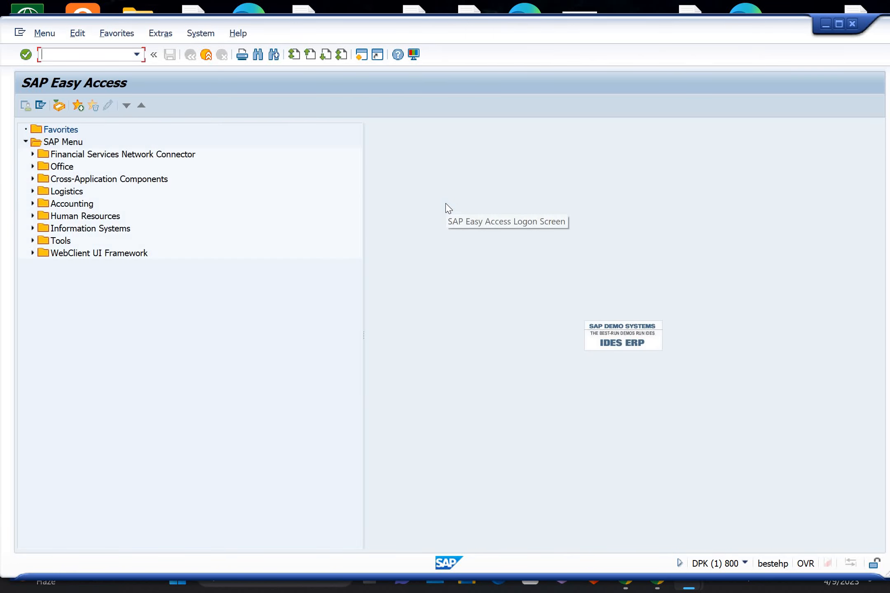
{"action": "left_click", "coordinate": [841, 23]}
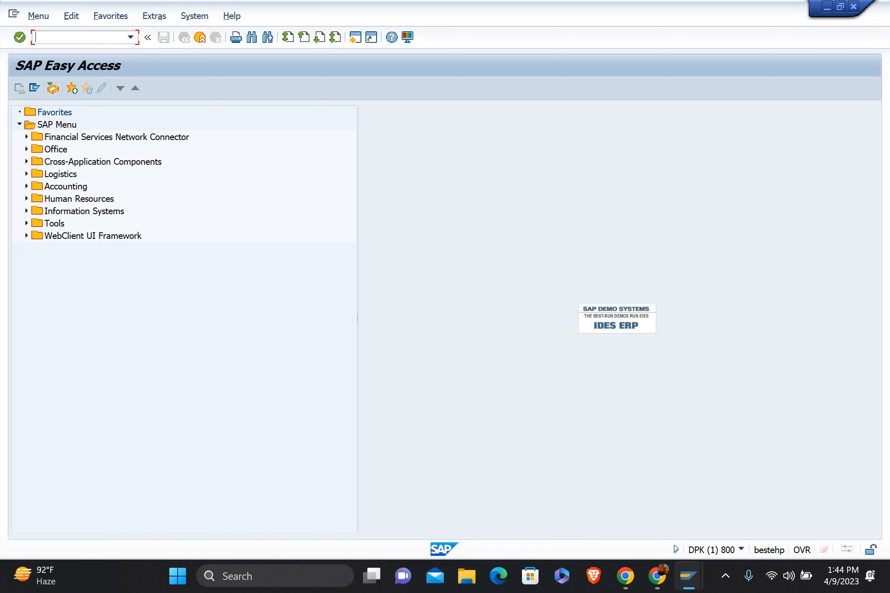
Step: View the internal trading partners overview with transaction ox15, and leave it discarding the accidental edits
{"action": "type", "text": "ox15"}
{"action": "key", "text": "Return"}
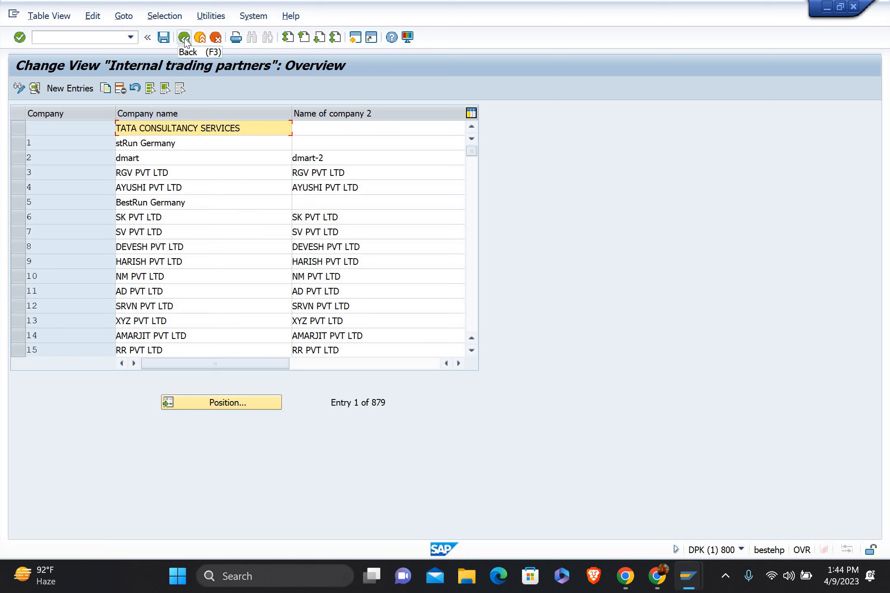
{"action": "type", "text": "f3"}
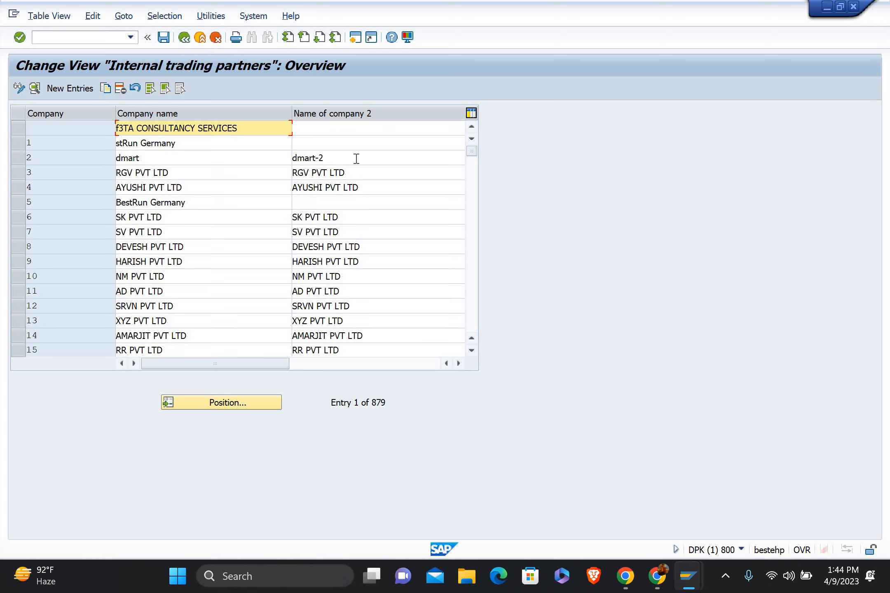
{"action": "type", "text": "f3"}
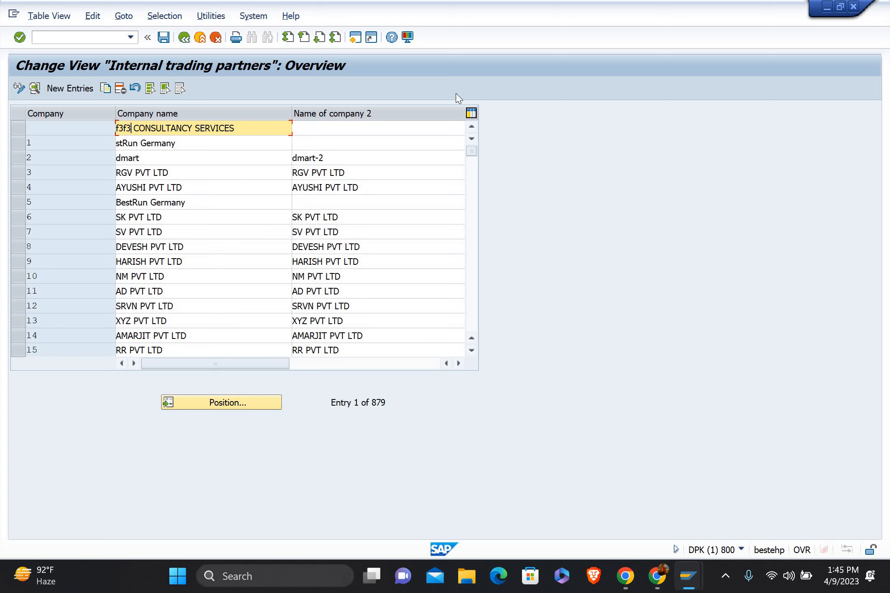
{"action": "key", "text": "F12"}
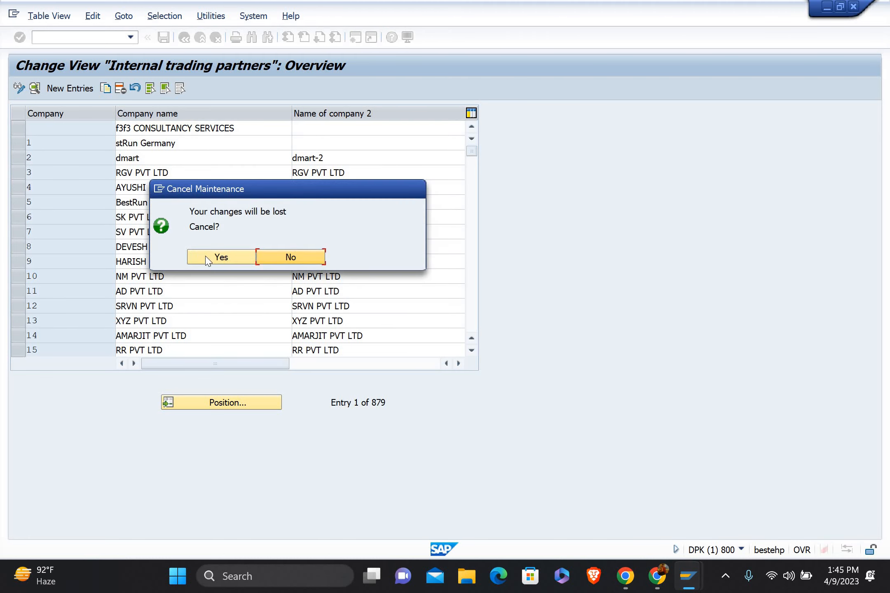
{"action": "left_click", "coordinate": [207, 257]}
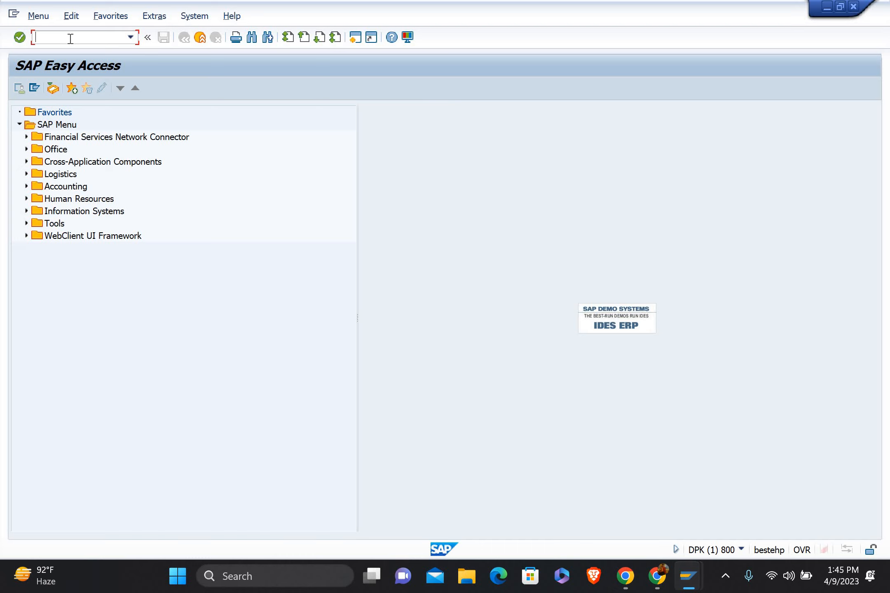
Step: Run transaction spro and open the SAP Reference IMG
{"action": "type", "text": "spro"}
{"action": "key", "text": "Return"}
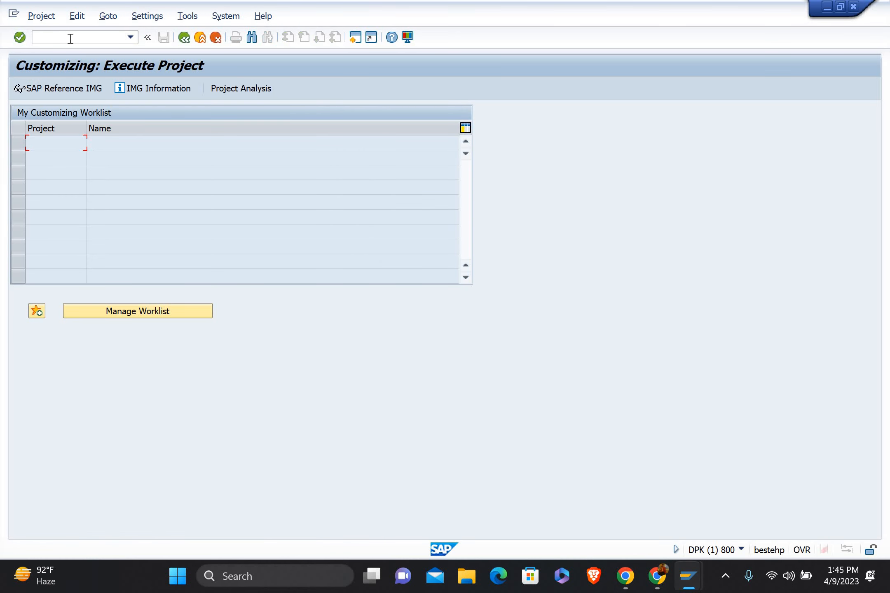
{"action": "left_click", "coordinate": [64, 88]}
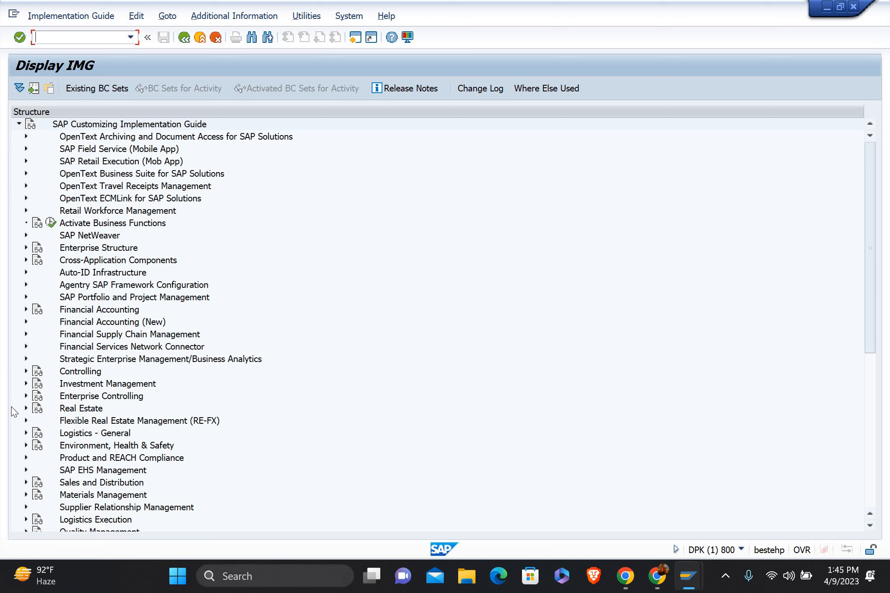
Step: Open Maintain Company Codes for Materials Management within the Basic Settings of the Material Master under Logistics - General
{"action": "left_click", "coordinate": [27, 432]}
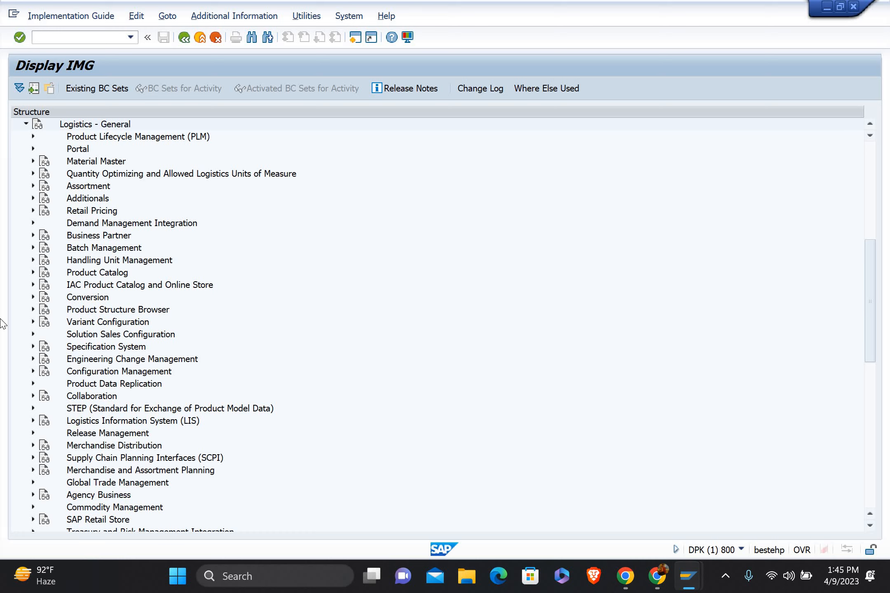
{"action": "left_click", "coordinate": [33, 161]}
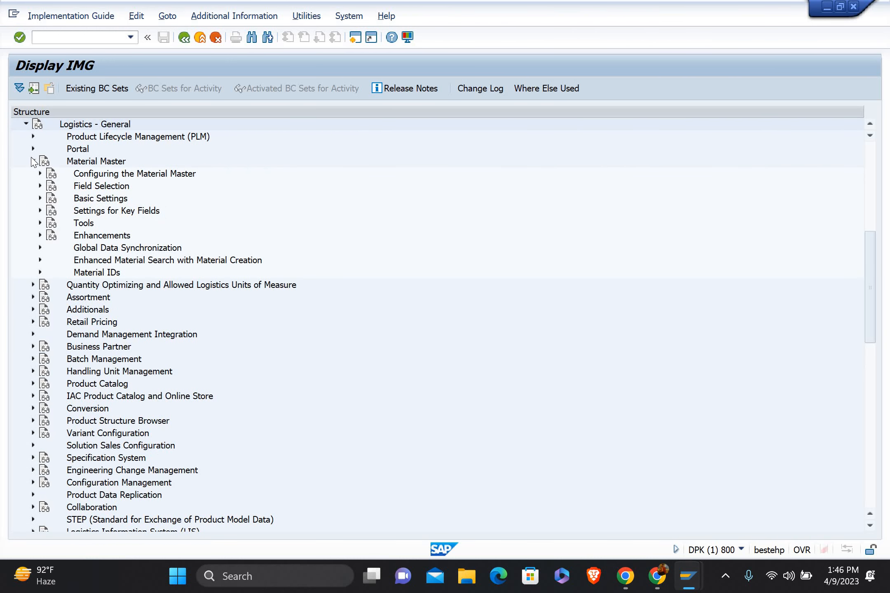
{"action": "left_click", "coordinate": [40, 198]}
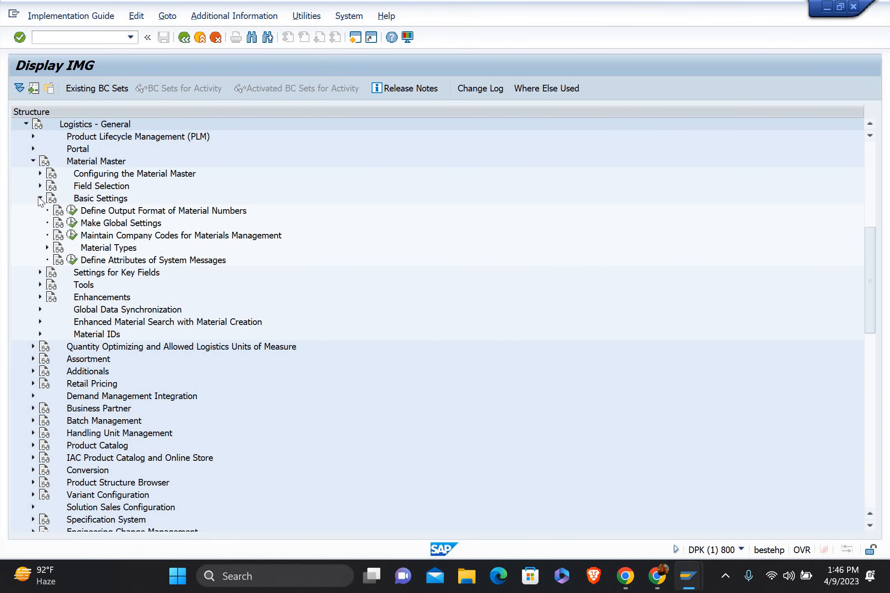
{"action": "left_click", "coordinate": [73, 238]}
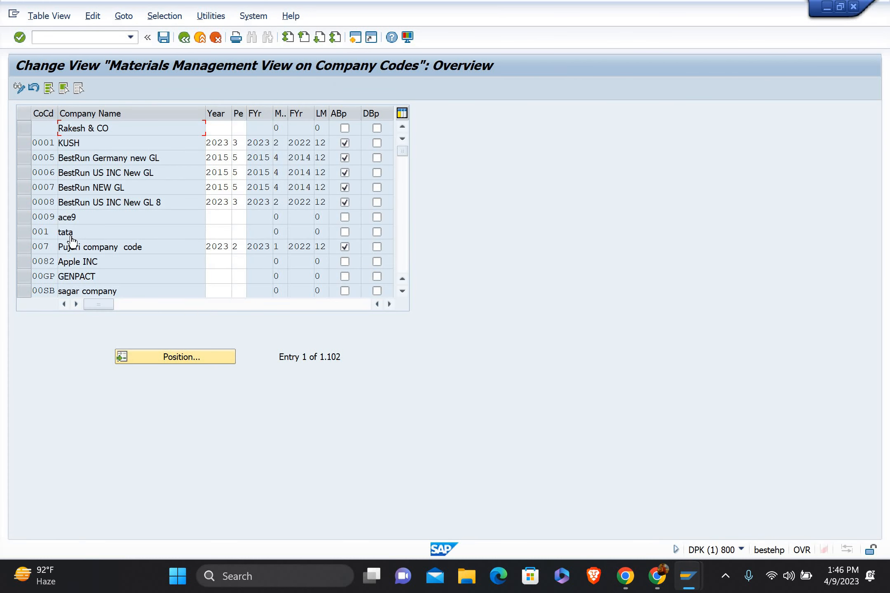
{"action": "key", "text": "F3"}
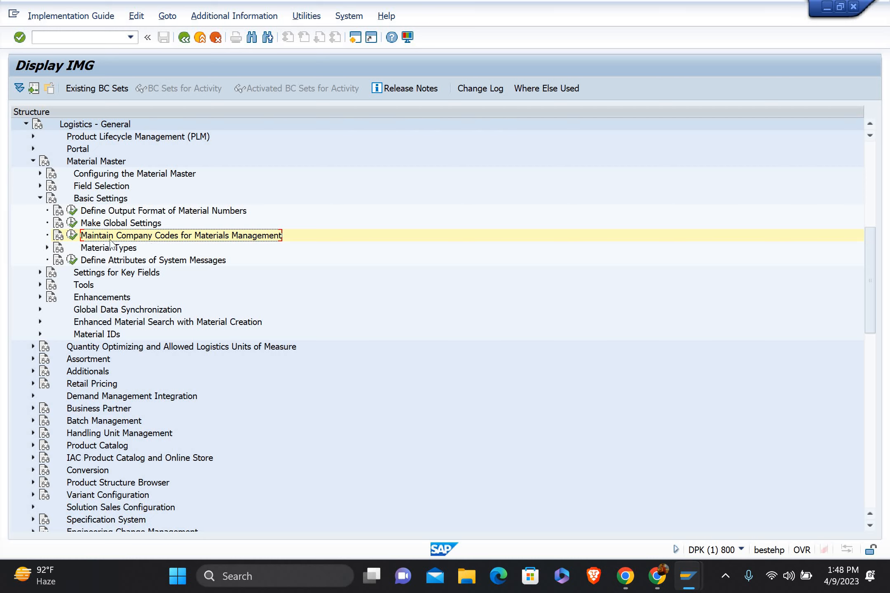
{"action": "left_click", "coordinate": [72, 236]}
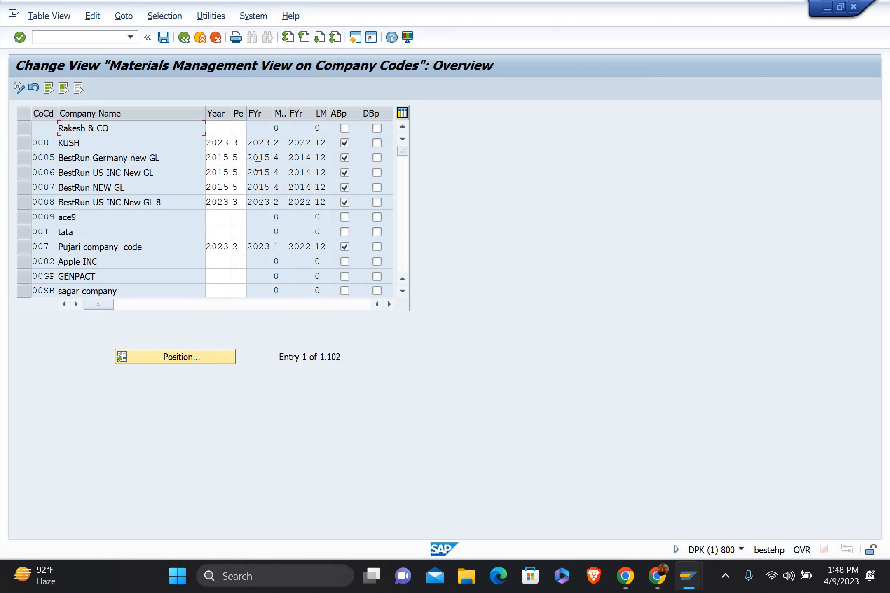
Step: Set the year to 2023 and the period to 6 for the first company row, which has no company code
{"action": "left_click", "coordinate": [212, 130]}
{"action": "left_click", "coordinate": [212, 130]}
{"action": "key", "text": "Down"}
{"action": "key", "text": "Down"}
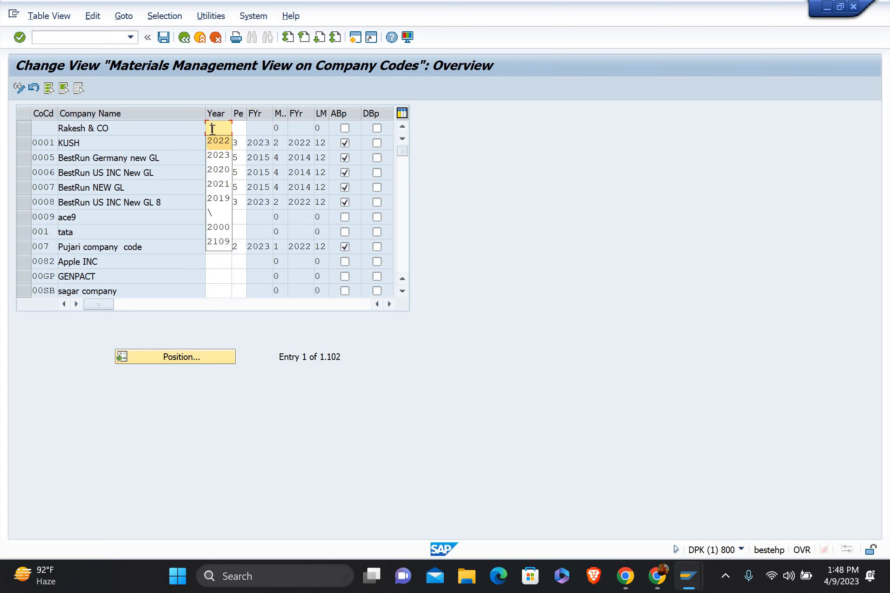
{"action": "key", "text": "Return"}
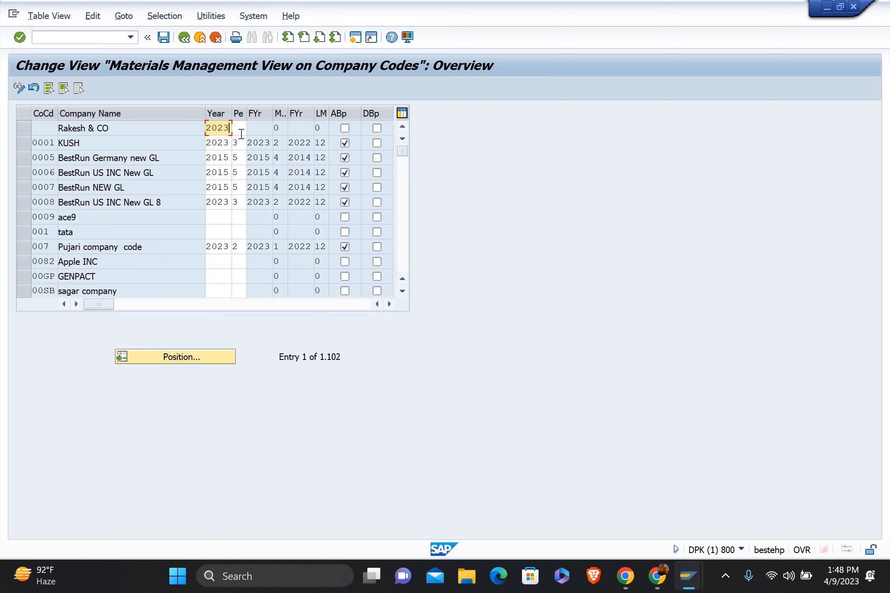
{"action": "left_click", "coordinate": [240, 133]}
{"action": "type", "text": "6"}
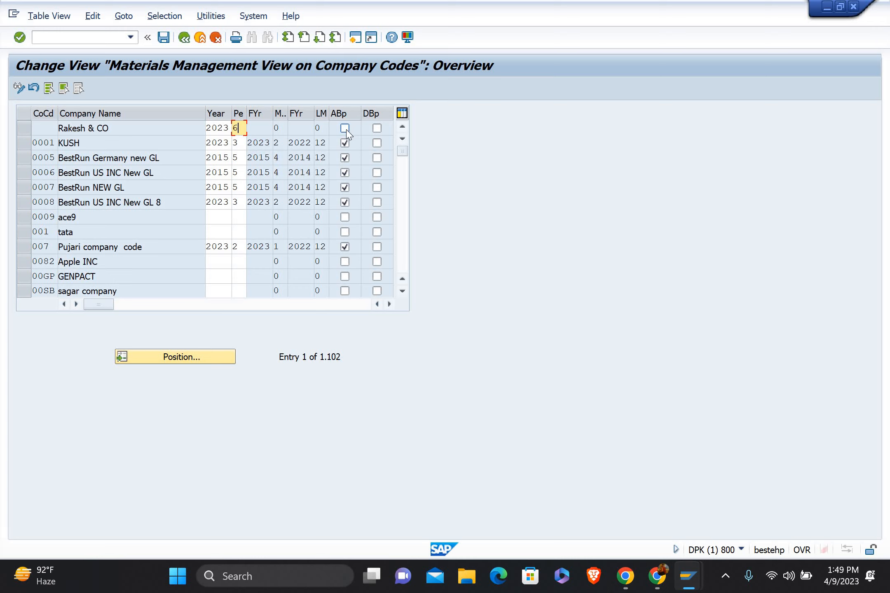
Step: Enable the ABp option for the first company row and save the company code settings
{"action": "left_click", "coordinate": [345, 130]}
{"action": "key", "text": "Return"}
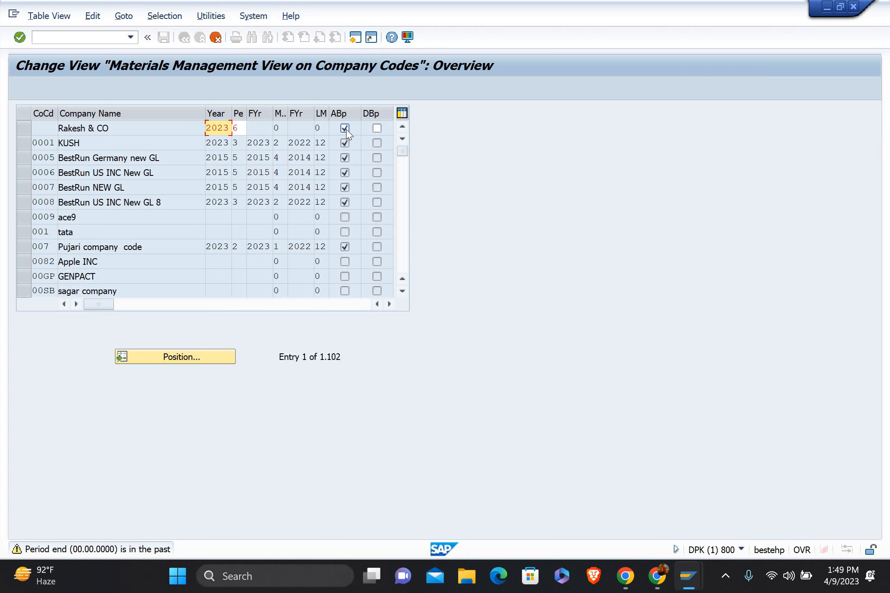
{"action": "left_click", "coordinate": [345, 128]}
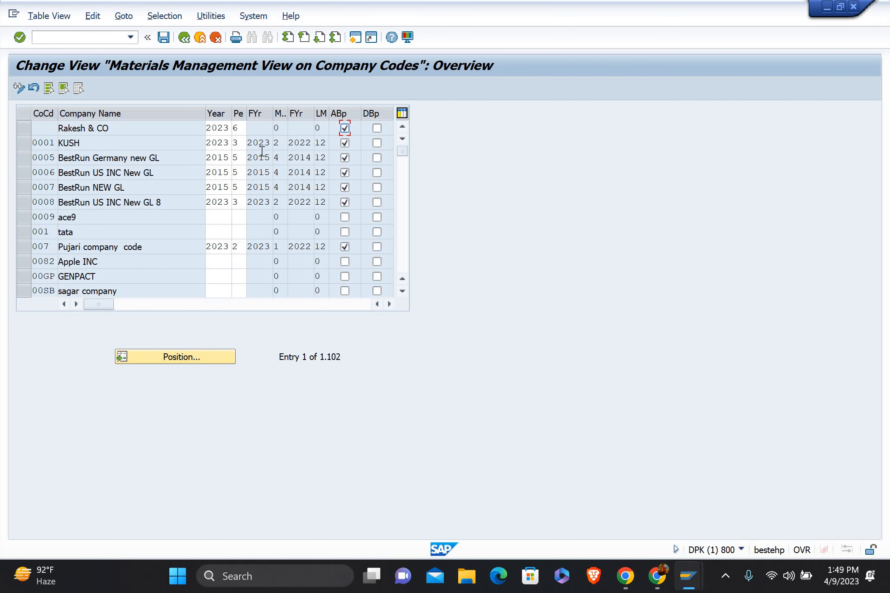
{"action": "key", "text": "ctrl+s"}
{"action": "key", "text": "Return"}
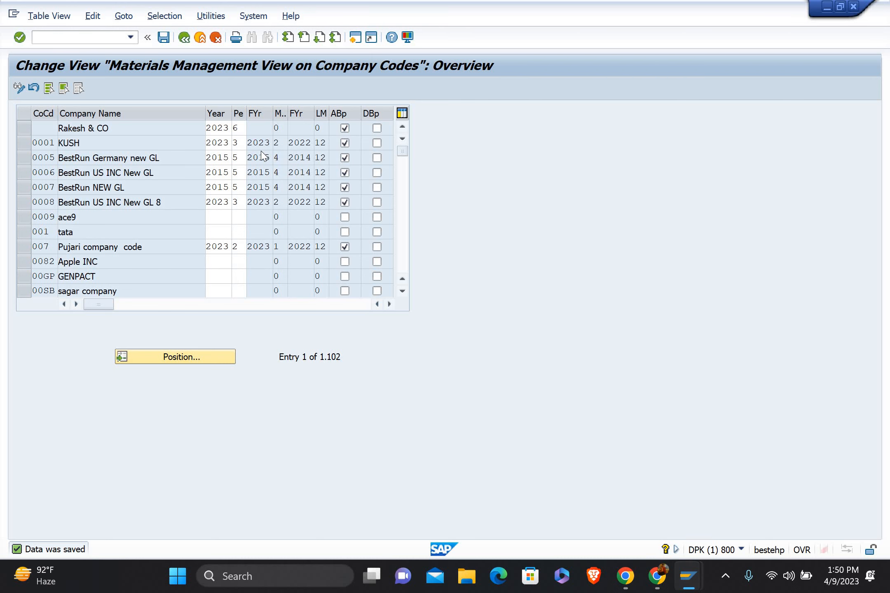
Step: Return to SAP Easy Access and open the material types overview with transaction OMS2
{"action": "key", "text": "F3"}
{"action": "key", "text": "F3"}
{"action": "key", "text": "F3"}
{"action": "key", "text": "F3"}
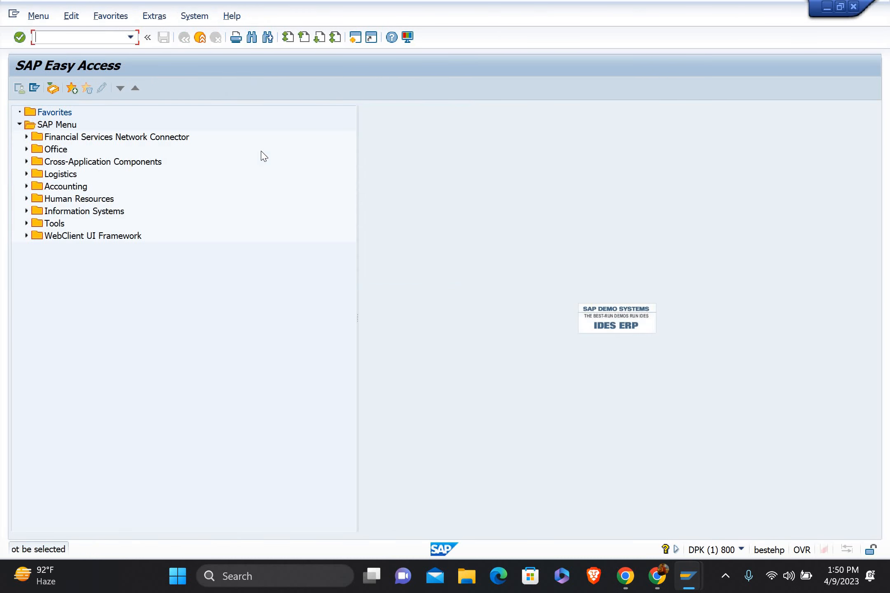
{"action": "type", "text": "OMS2"}
{"action": "key", "text": "Return"}
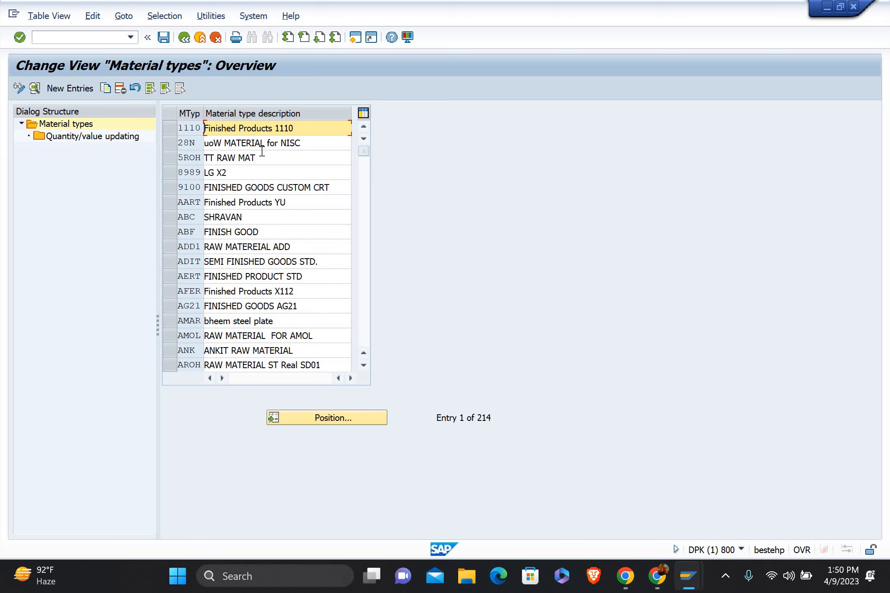
Step: Enter the transaction code OMS2 again without running it, and open the dialog for positioning to a material type
{"action": "left_click", "coordinate": [102, 37]}
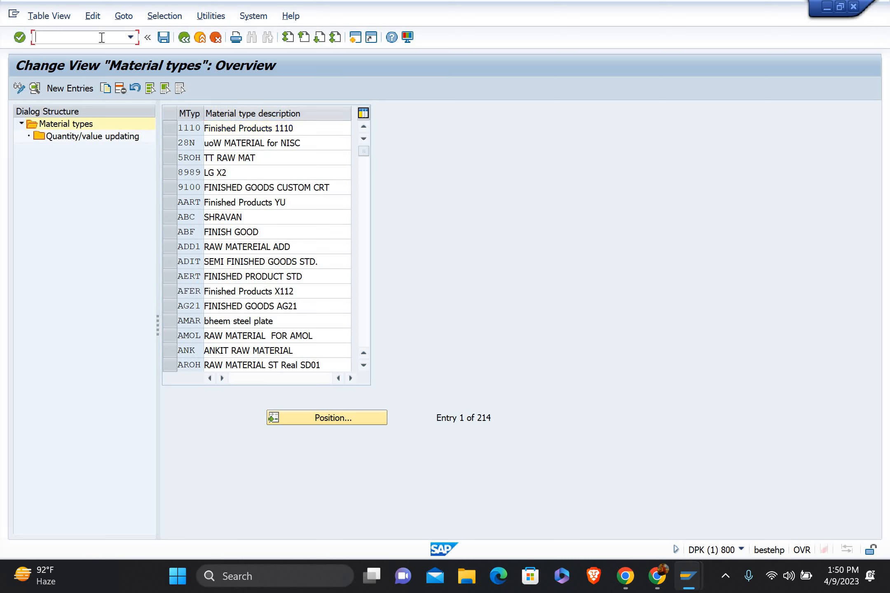
{"action": "type", "text": "O"}
{"action": "key", "text": "BackSpace"}
{"action": "type", "text": "OMS2"}
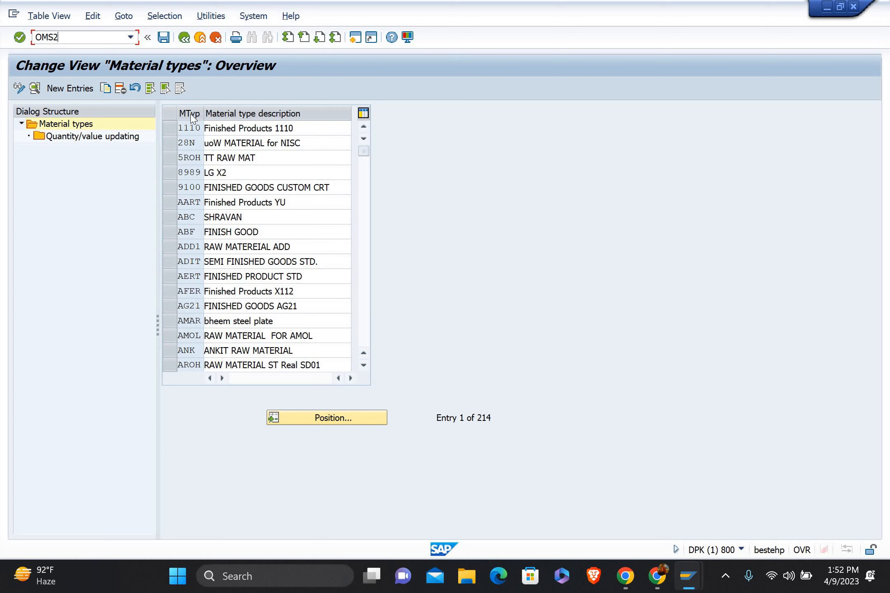
{"action": "left_click", "coordinate": [315, 418]}
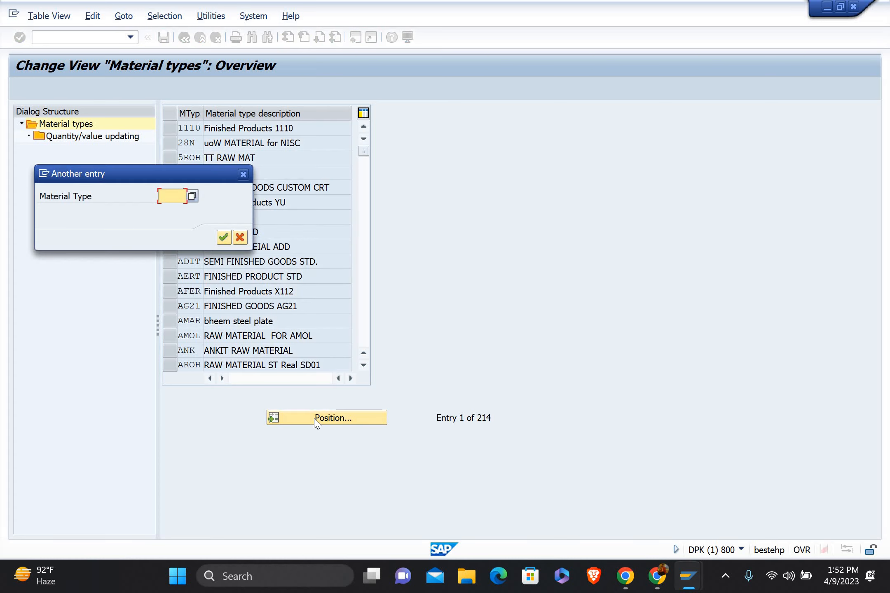
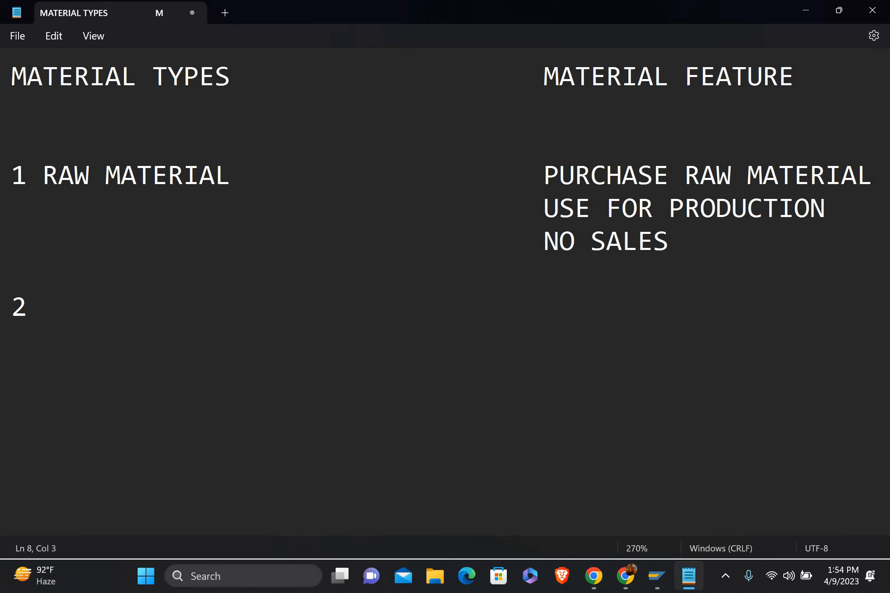
Step: Complete the second entry in the material types list as PACKING MATERIAL
{"action": "type", "text": "PACJ"}
{"action": "key", "text": "BackSpace"}
{"action": "type", "text": "KING"}
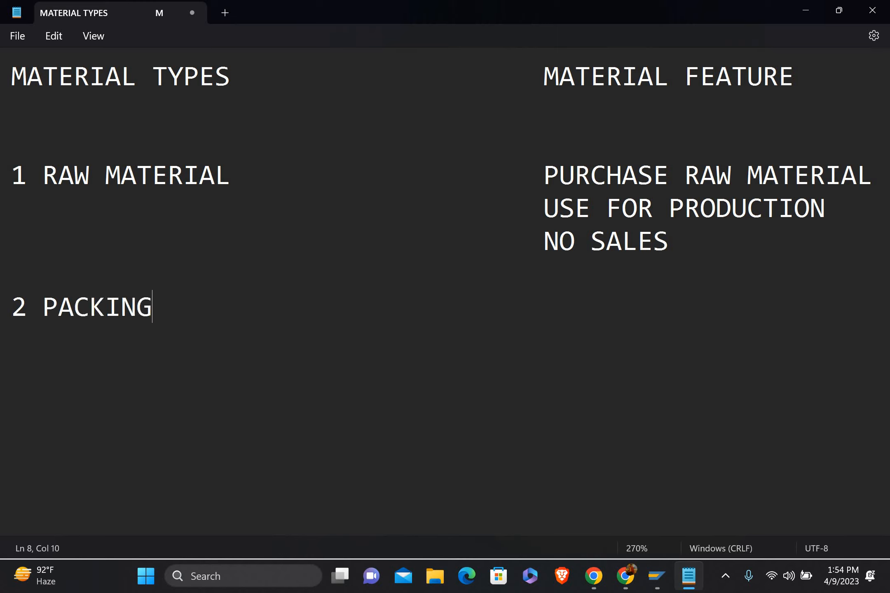
{"action": "type", "text": " MATERIAL"}
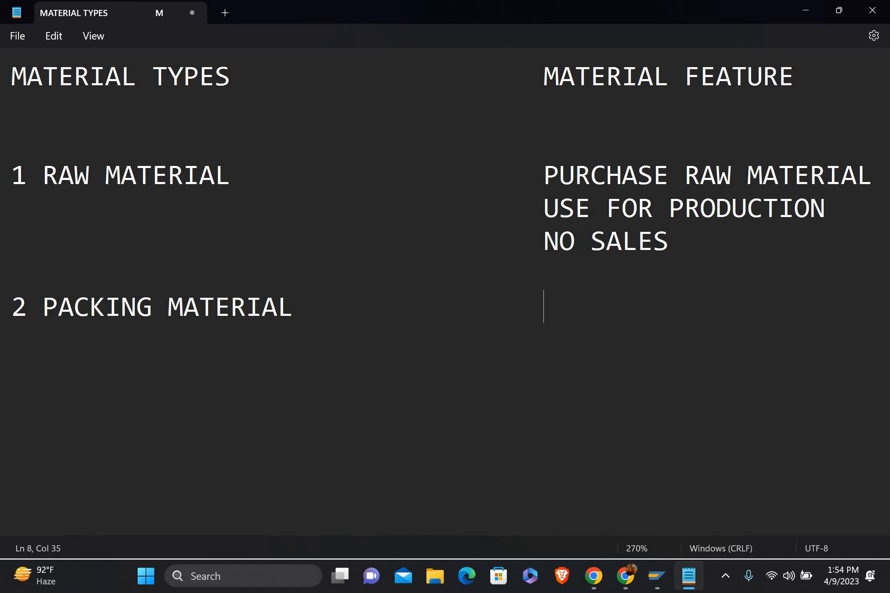
{"action": "type", "text": "PACK"}
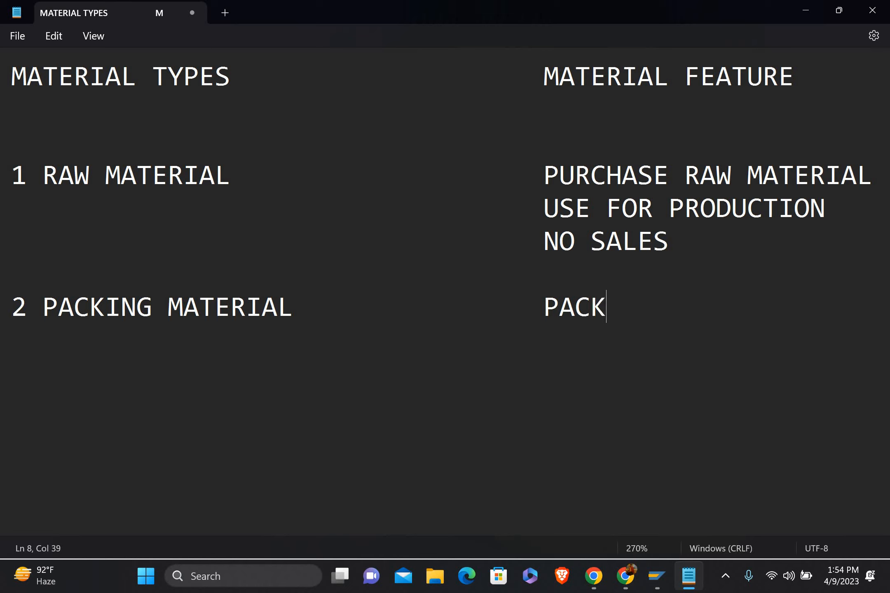
{"action": "type", "text": "ING"}
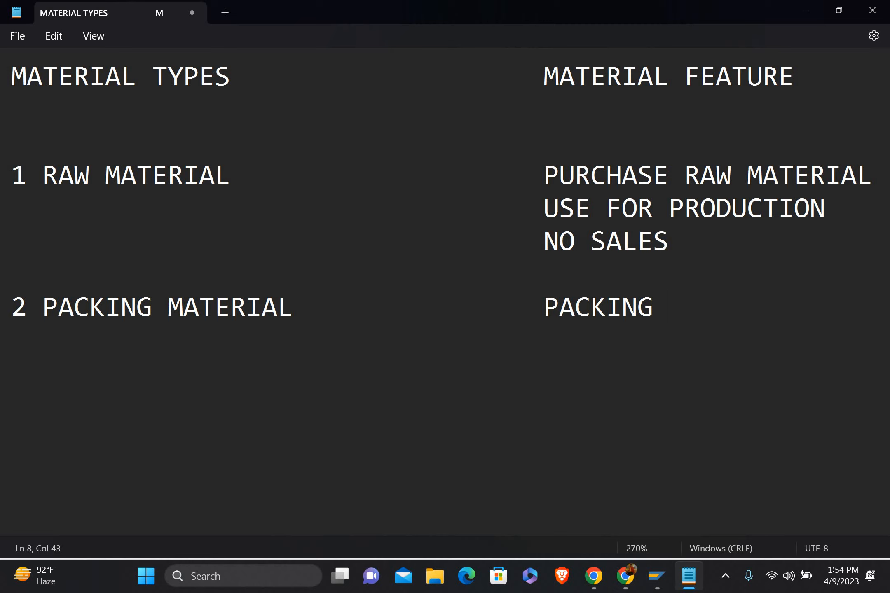
{"action": "type", "text": "MATERIAL"}
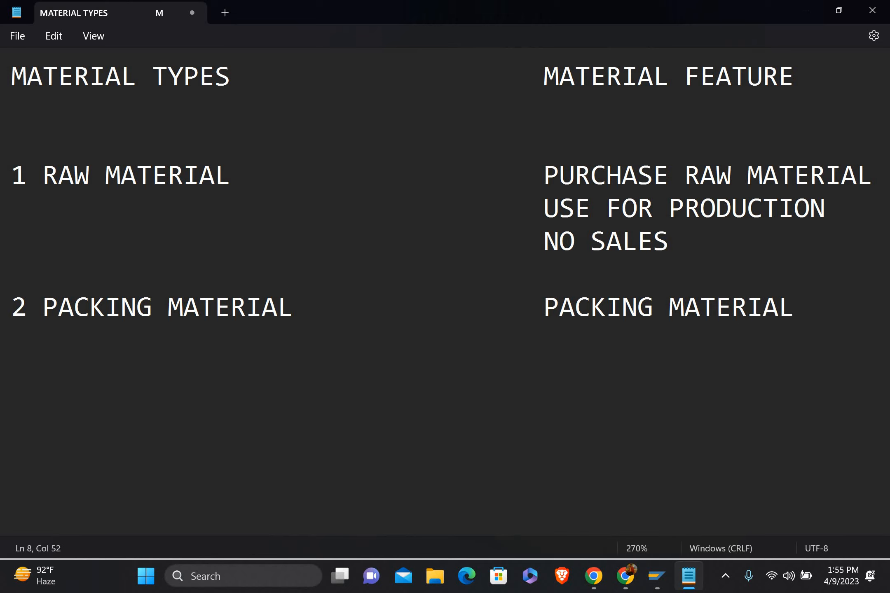
{"action": "key", "text": "BackSpace"}
{"action": "key", "text": "BackSpace"}
{"action": "key", "text": "BackSpace"}
{"action": "key", "text": "BackSpace"}
{"action": "key", "text": "BackSpace"}
{"action": "key", "text": "BackSpace"}
{"action": "key", "text": "BackSpace"}
{"action": "key", "text": "BackSpace"}
{"action": "key", "text": "BackSpace"}
{"action": "key", "text": "BackSpace"}
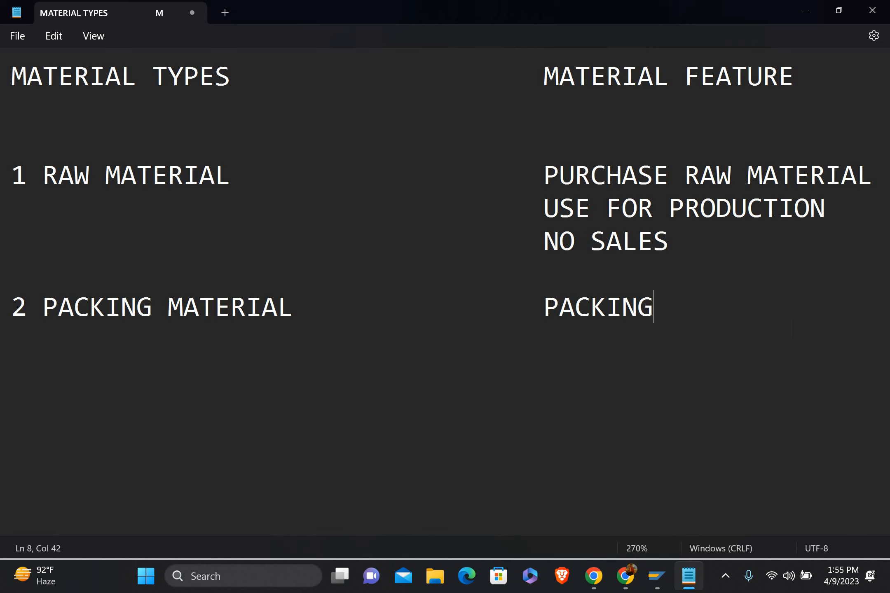
{"action": "key", "text": "BackSpace"}
{"action": "key", "text": "BackSpace"}
{"action": "key", "text": "BackSpace"}
{"action": "key", "text": "BackSpace"}
{"action": "key", "text": "BackSpace"}
{"action": "key", "text": "BackSpace"}
{"action": "key", "text": "BackSpace"}
Step: Enter PURCHASE FOR PACKING as the first feature of packing material, removing the text that wraps onto the following line
{"action": "type", "text": "PURCHASE "}
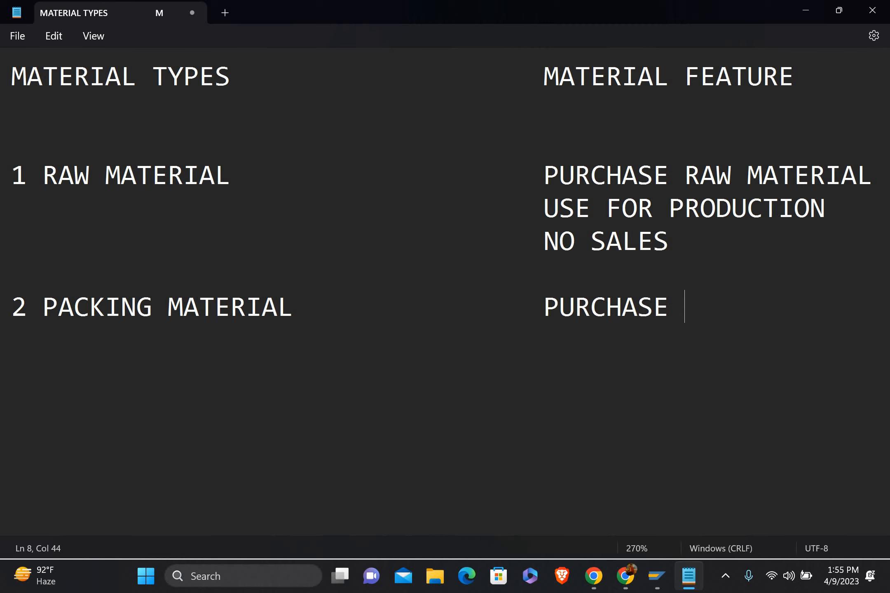
{"action": "type", "text": "FOR P"}
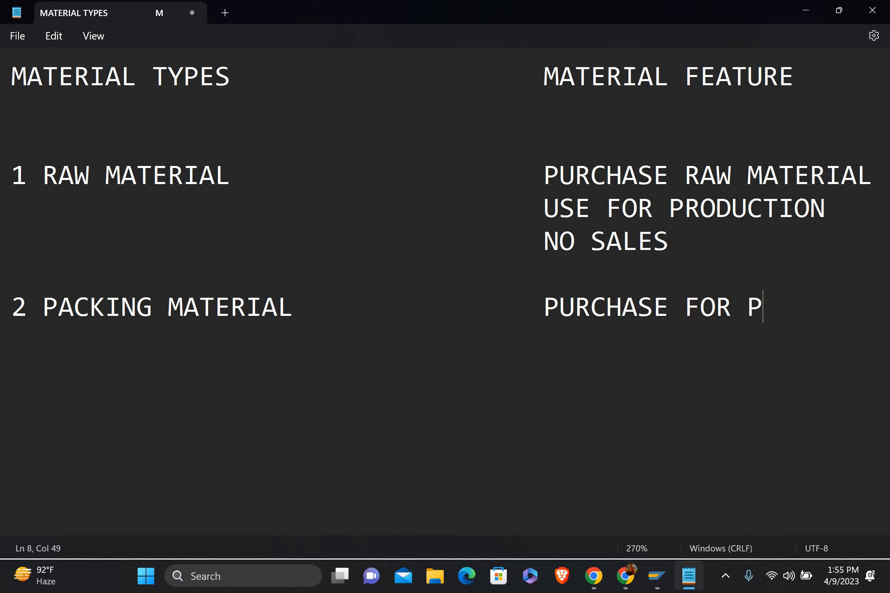
{"action": "type", "text": "ACKIN"}
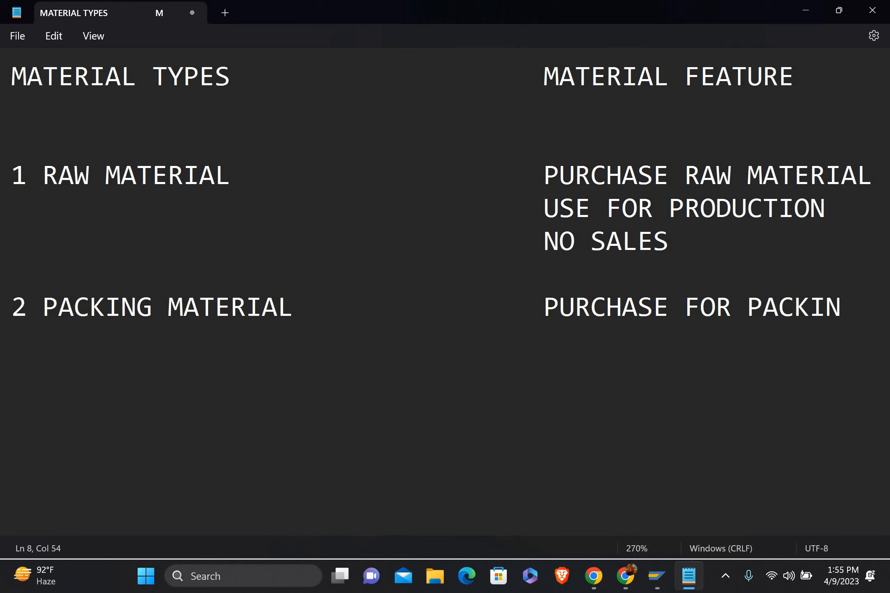
{"action": "type", "text": "G MAT"}
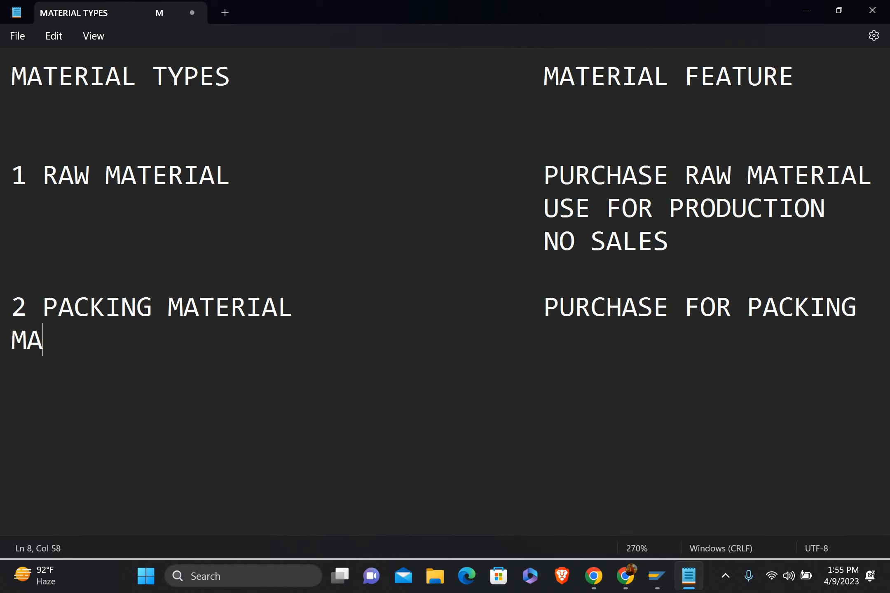
{"action": "type", "text": "\\"}
{"action": "key", "text": "Return"}
{"action": "key", "text": "BackSpace"}
{"action": "key", "text": "BackSpace"}
{"action": "key", "text": "BackSpace"}
{"action": "key", "text": "BackSpace"}
{"action": "key", "text": "BackSpace"}
{"action": "key", "text": "BackSpace"}
Step: Shorten the gap before the packing purchase feature and extend its text with MAT,, on the same line
{"action": "left_click", "coordinate": [503, 303]}
{"action": "key", "text": "BackSpace"}
{"action": "key", "text": "BackSpace"}
{"action": "key", "text": "BackSpace"}
{"action": "key", "text": "BackSpace"}
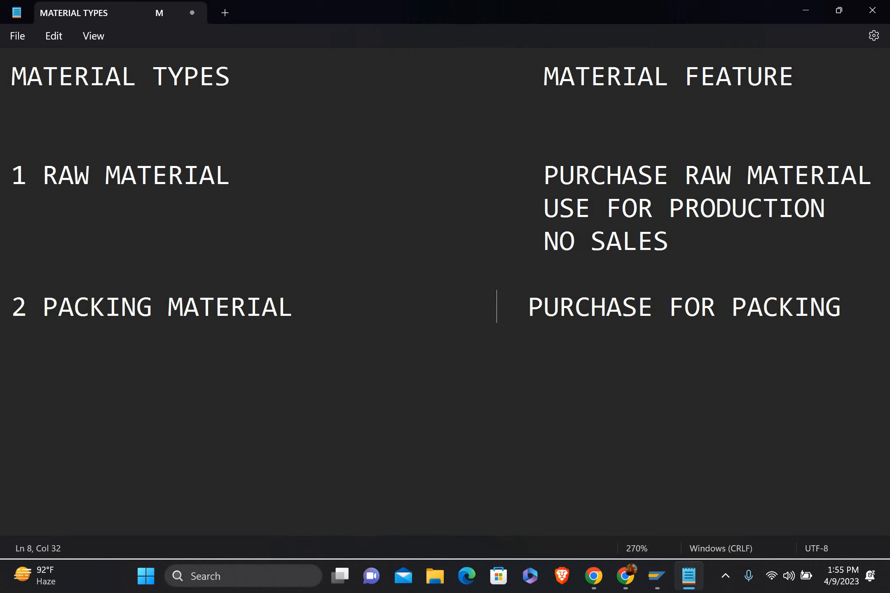
{"action": "key", "text": "BackSpace"}
{"action": "key", "text": "BackSpace"}
{"action": "left_click", "coordinate": [765, 307]}
{"action": "type", "text": "MAT"}
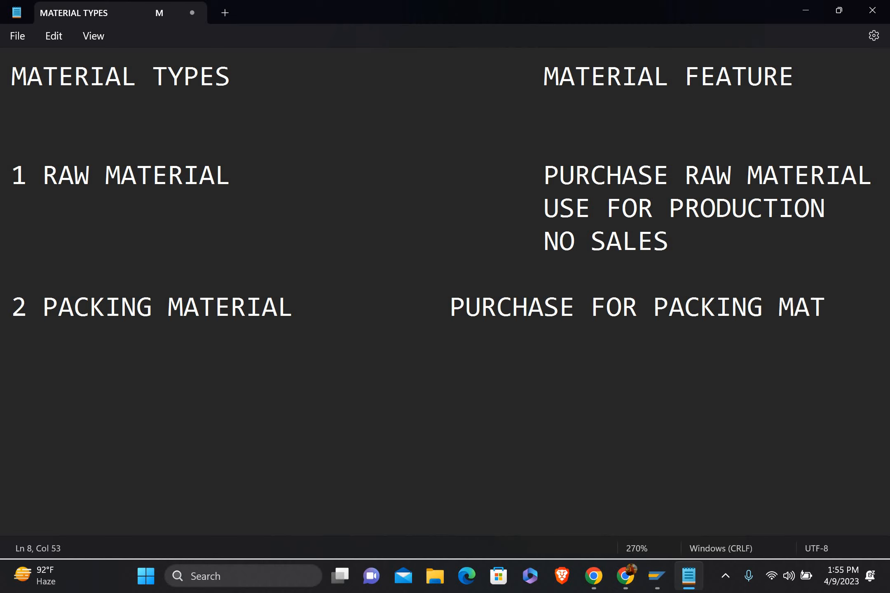
{"action": "type", "text": ",,"}
Step: Add the feature USE FOR MATERIAL PACKING below the packing purchase feature, leaving one blank line between them
{"action": "key", "text": "Return"}
{"action": "key", "text": "Return"}
{"action": "type", "text": "USE FOR"}
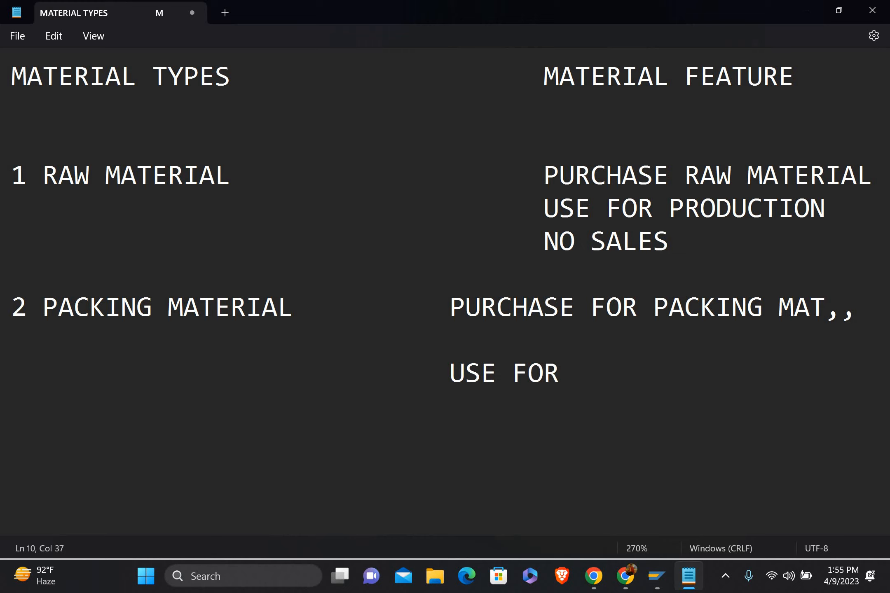
{"action": "type", "text": " MATER"}
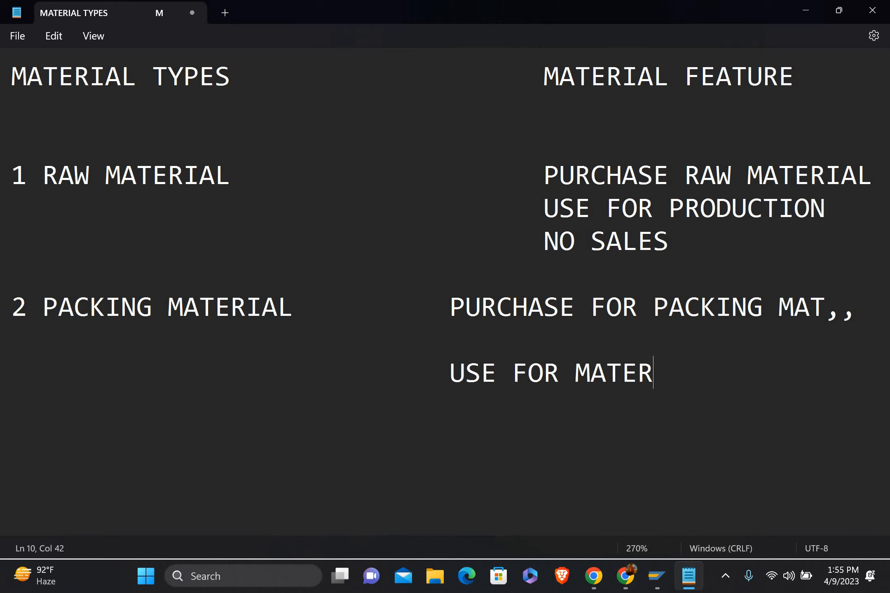
{"action": "type", "text": "IAL PA"}
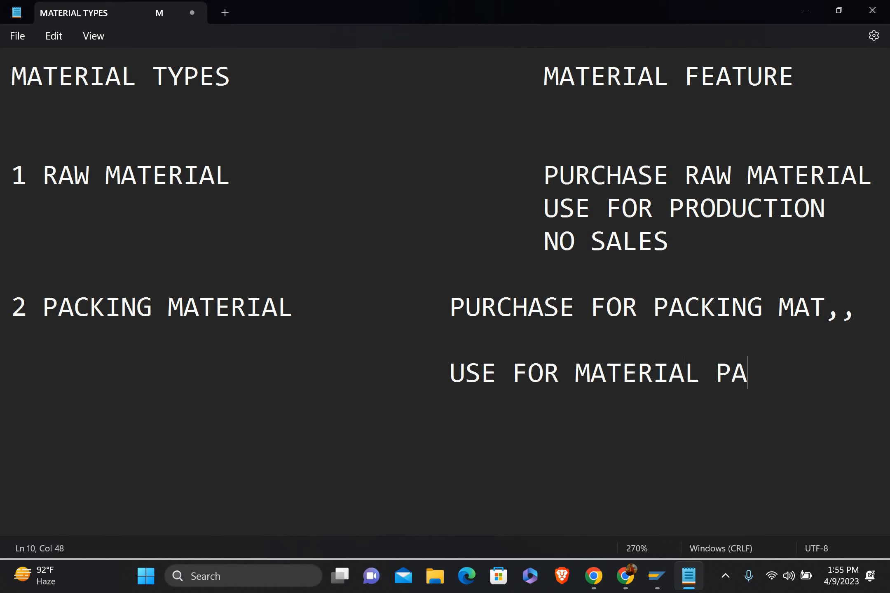
{"action": "type", "text": "CKING"}
Step: Add NO SALES as the last feature of packing material, aligned under the feature above
{"action": "key", "text": "Return"}
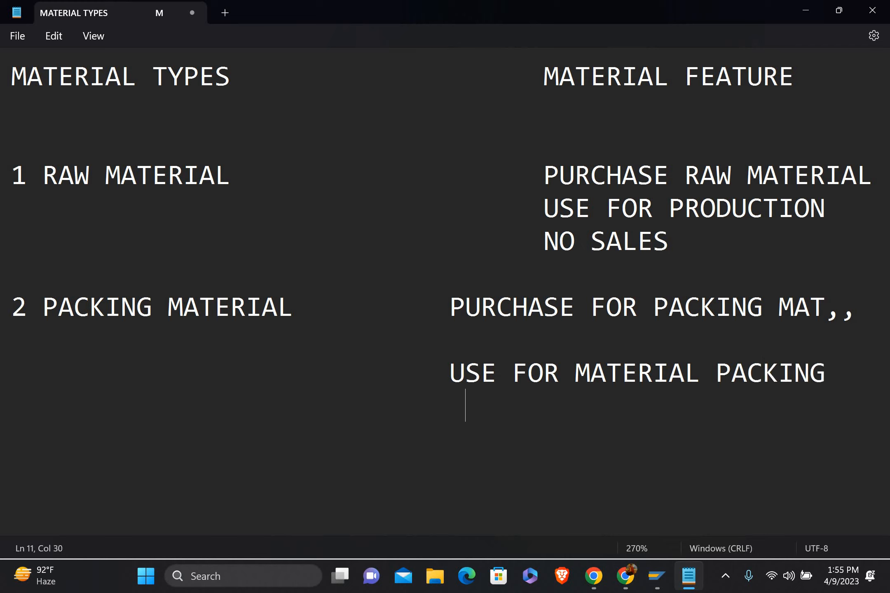
{"action": "key", "text": "BackSpace"}
{"action": "type", "text": "NO"}
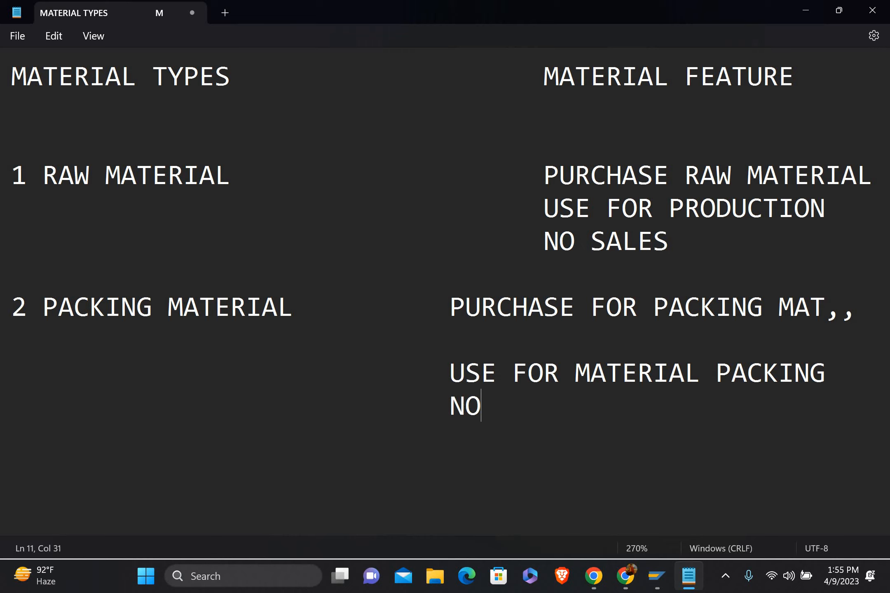
{"action": "type", "text": " SALES"}
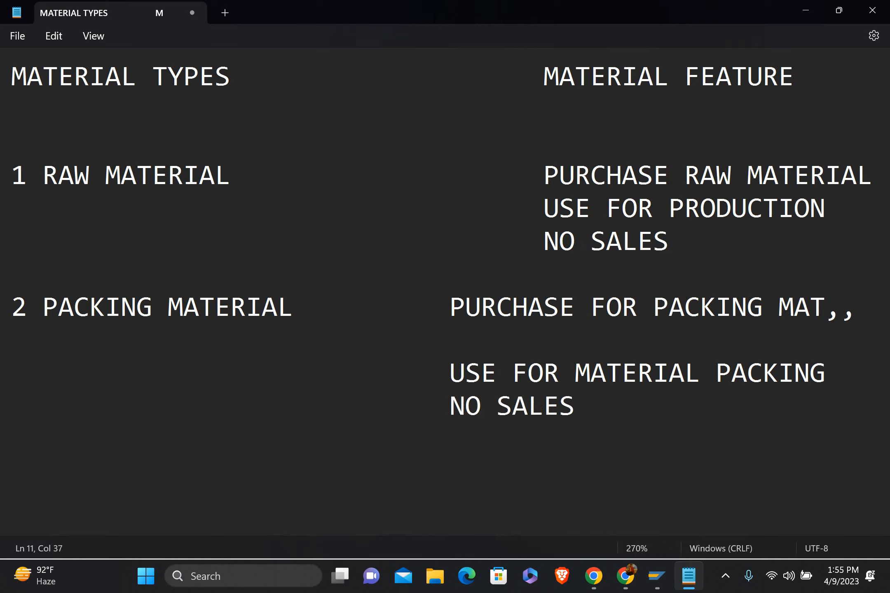
Step: Add the third material type, 3 SEMI FINISHED MATERIAL, after a blank line below the packing material entry
{"action": "key", "text": "Return"}
{"action": "key", "text": "Return"}
{"action": "type", "text": "3 SEM"}
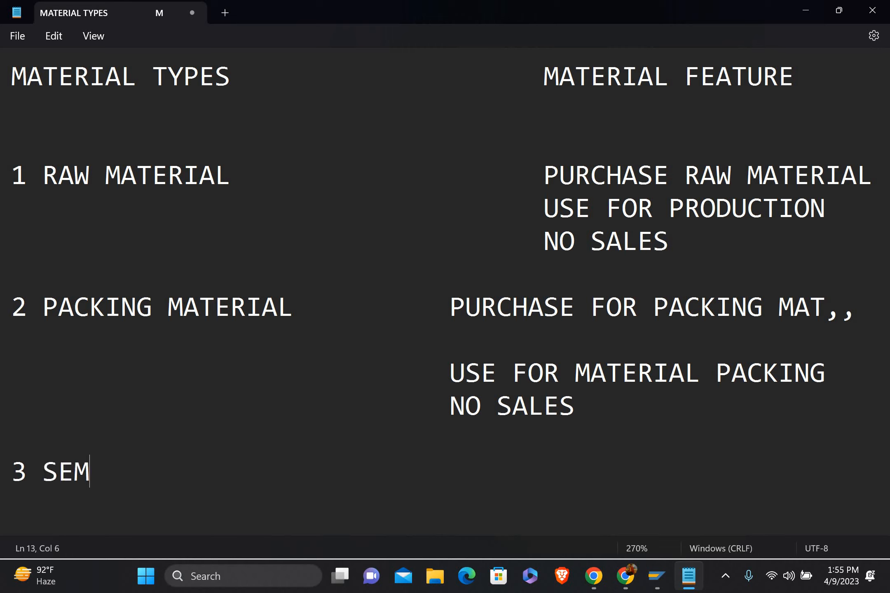
{"action": "type", "text": "I FINIS"}
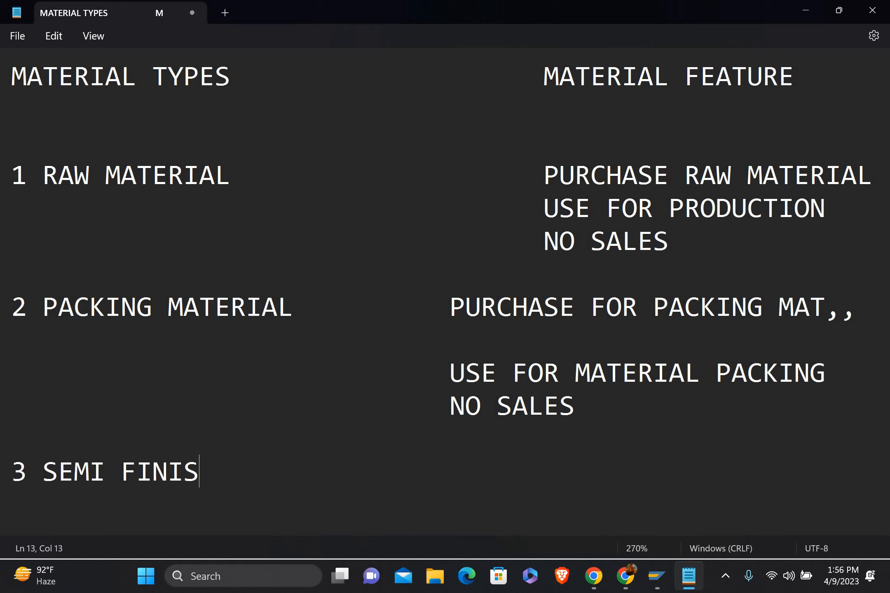
{"action": "type", "text": "HED MATE"}
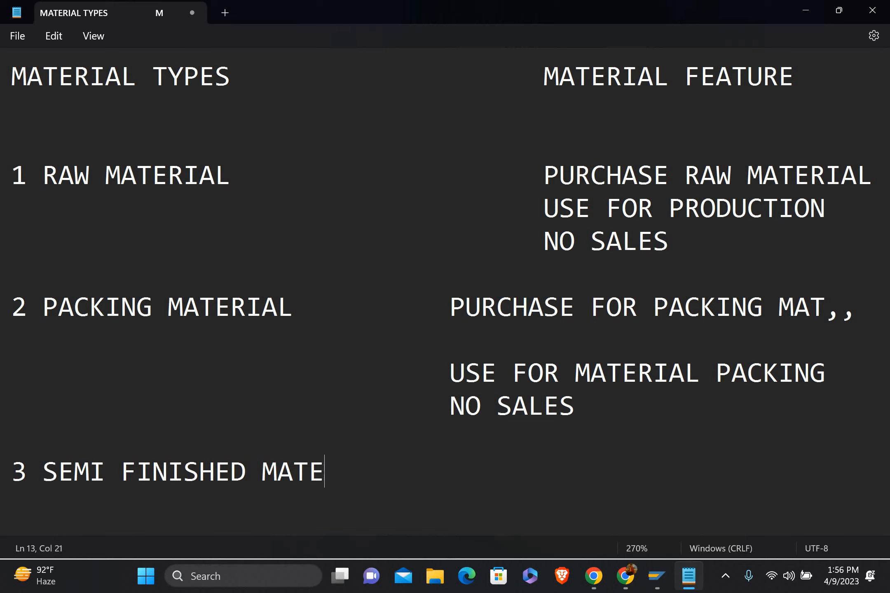
{"action": "type", "text": "RIAL"}
Step: Add the explanation MEANS INCOMPLETE MAT on an indented line below SEMI FINISHED MATERIAL
{"action": "key", "text": "Return"}
{"action": "key", "text": "Return"}
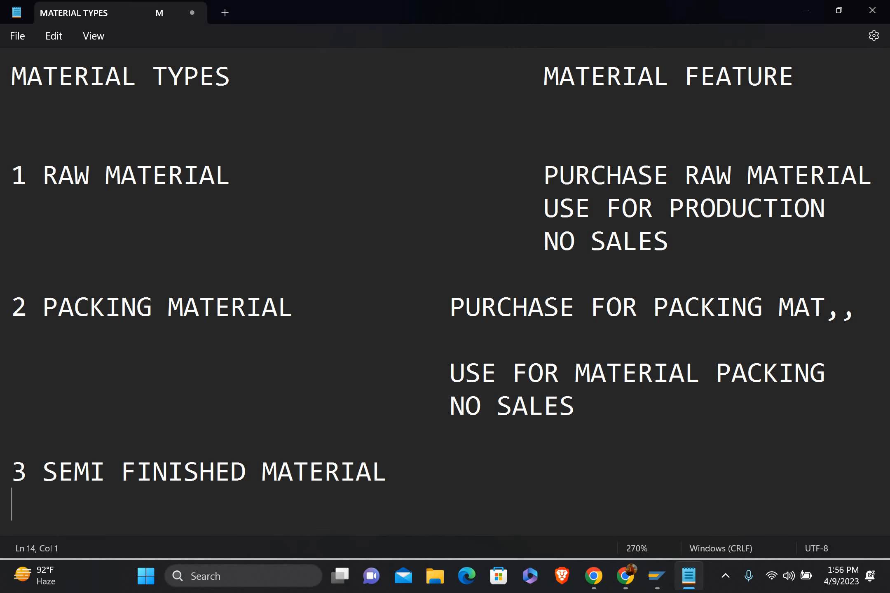
{"action": "key", "text": "BackSpace"}
{"action": "key", "text": "BackSpace"}
{"action": "key", "text": "BackSpace"}
{"action": "type", "text": "MEANS "}
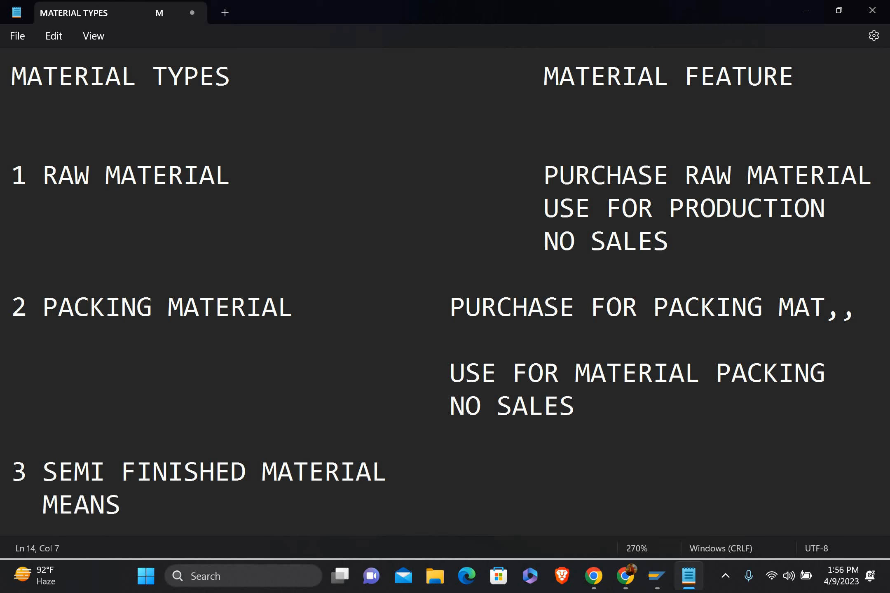
{"action": "type", "text": "INC,"}
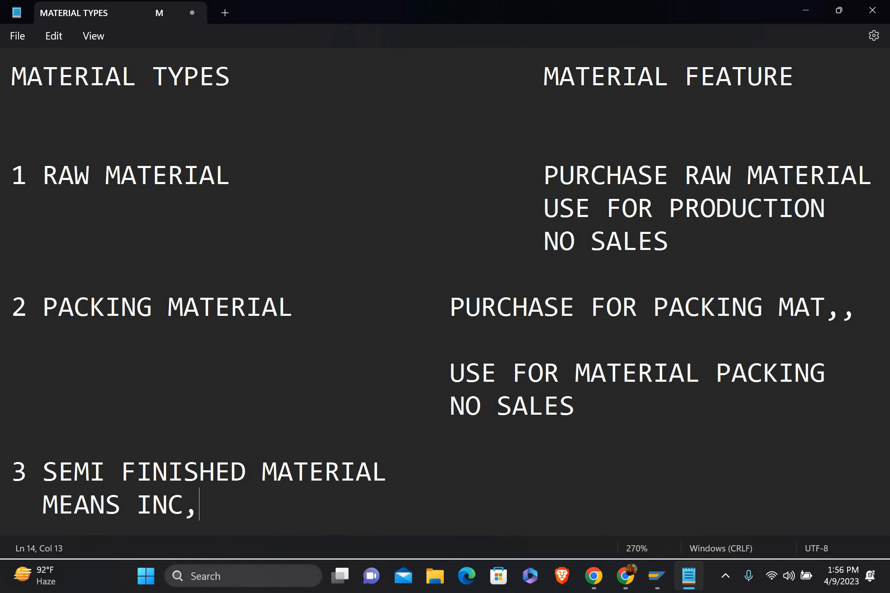
{"action": "key", "text": "BackSpace"}
{"action": "type", "text": "OMPLETE MAT"}
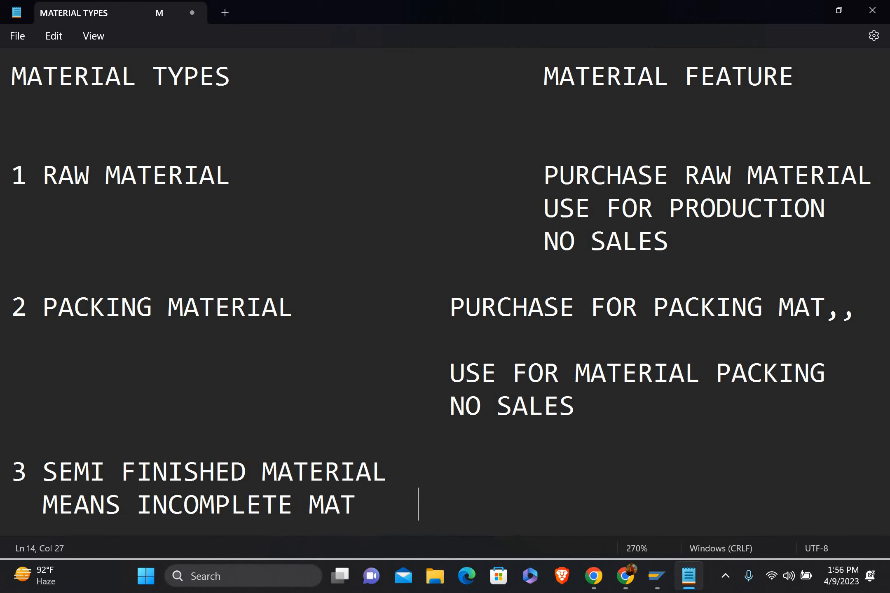
Step: Enter NO PURCHASE and USE IN PRODUCTION on separate lines as features of semi finished material
{"action": "key", "text": "BackSpace"}
{"action": "type", "text": "NO PURCHAS"}
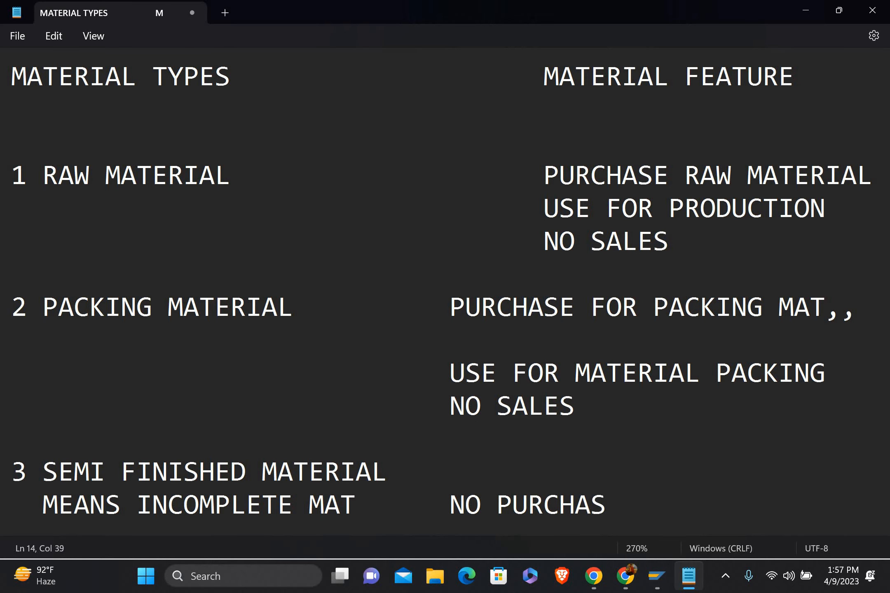
{"action": "type", "text": "E"}
{"action": "key", "text": "Return"}
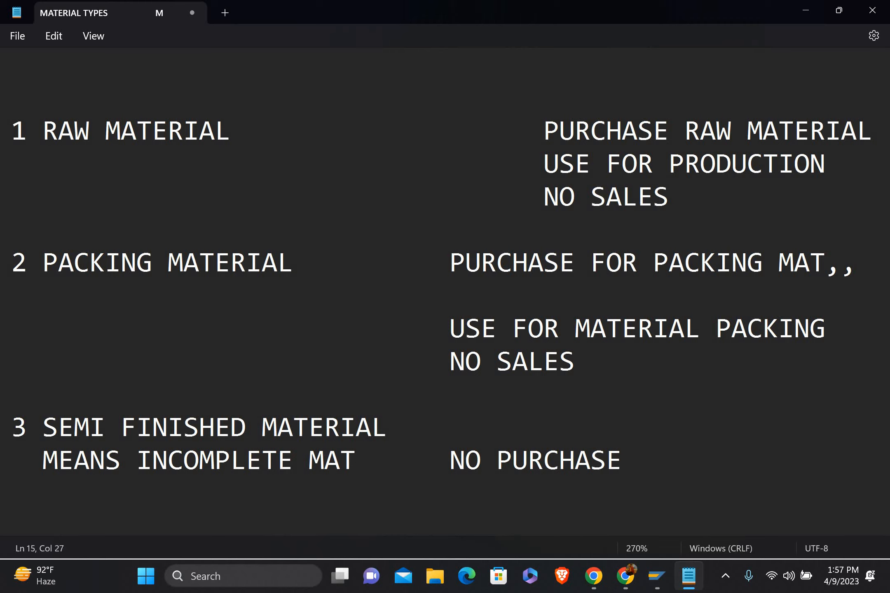
{"action": "key", "text": "BackSpace"}
{"action": "type", "text": "USE IN PRODUCTION"}
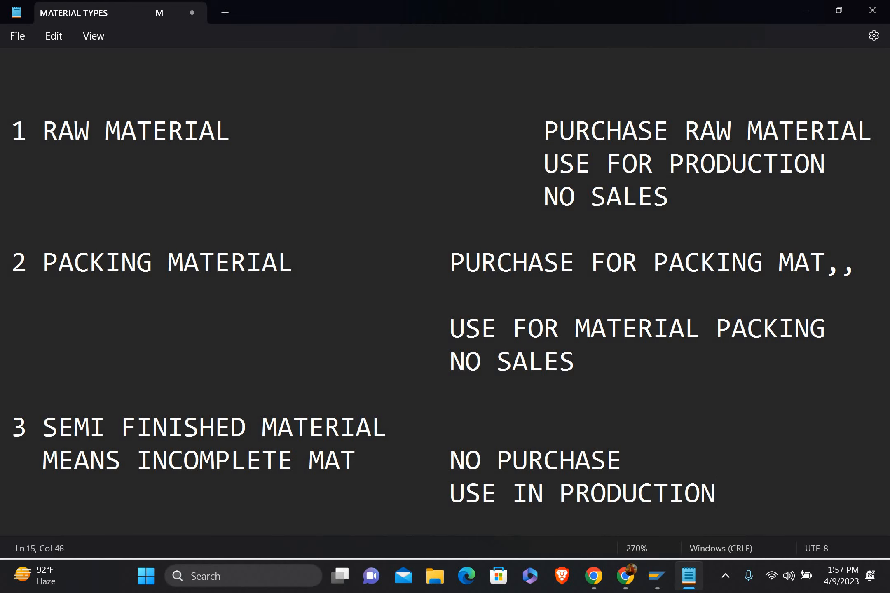
Step: Add NO SALES as the last feature of semi finished material, aligned under USE IN PRODUCTION
{"action": "key", "text": "Return"}
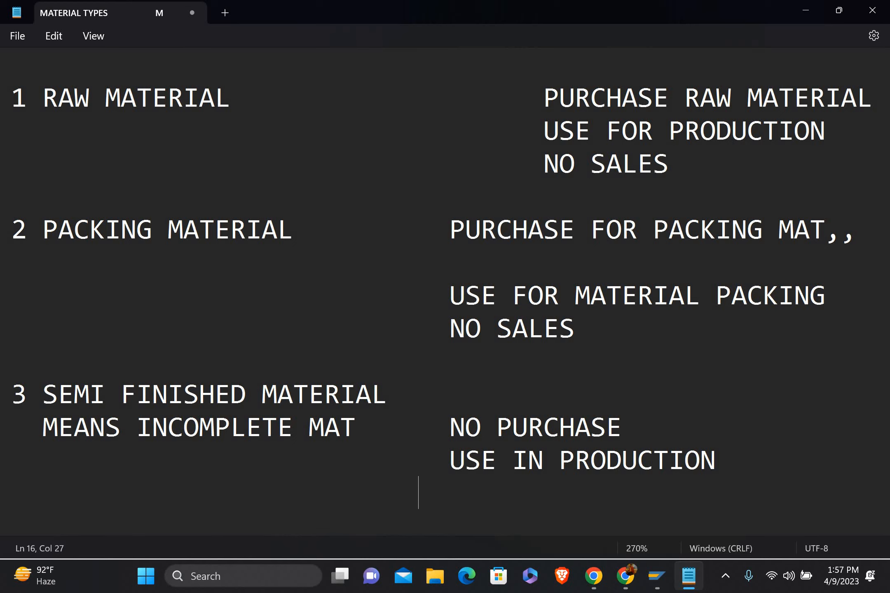
{"action": "type", "text": "NO S"}
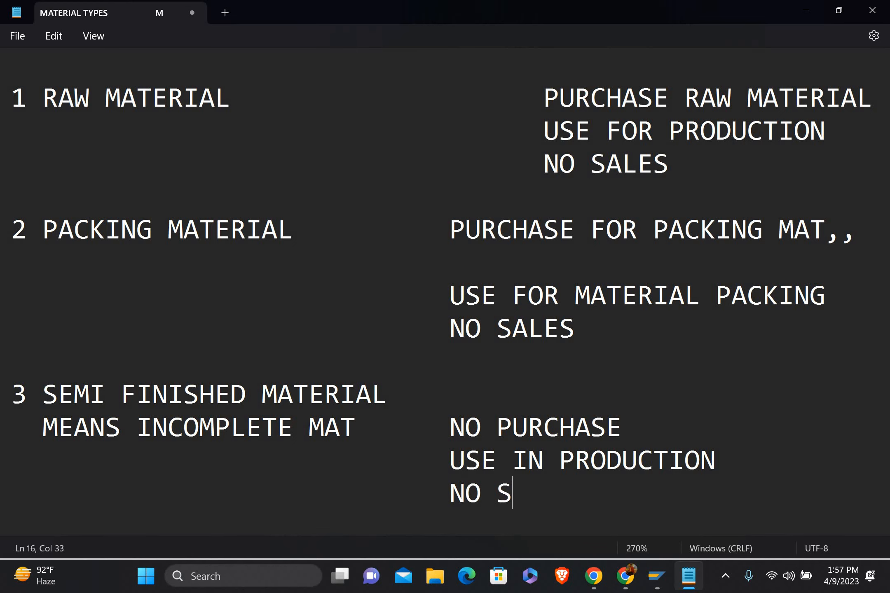
{"action": "type", "text": "ALES"}
Step: Add the fourth material type, 4 FINISHED MATERIAL, after a blank line below the semi finished material entry
{"action": "key", "text": "Return"}
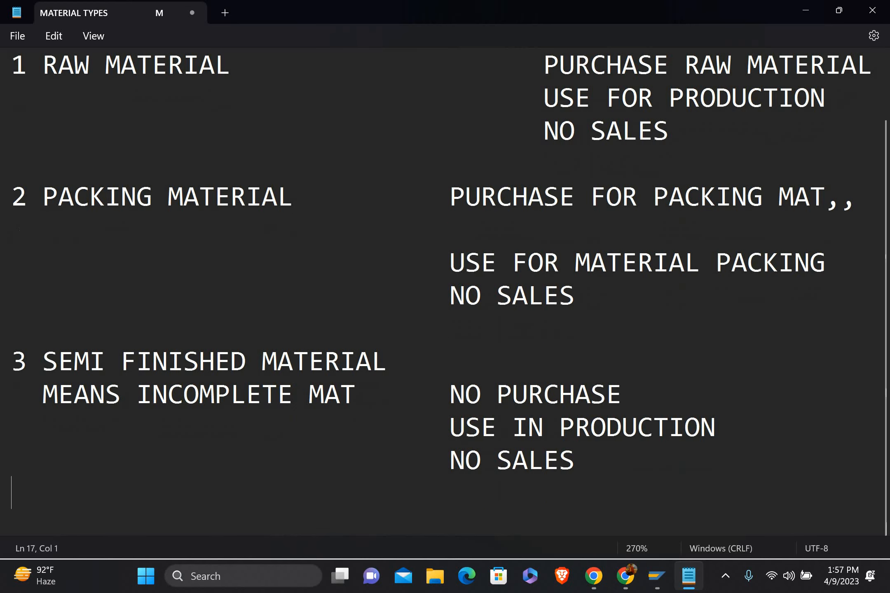
{"action": "key", "text": "Return"}
{"action": "type", "text": "4"}
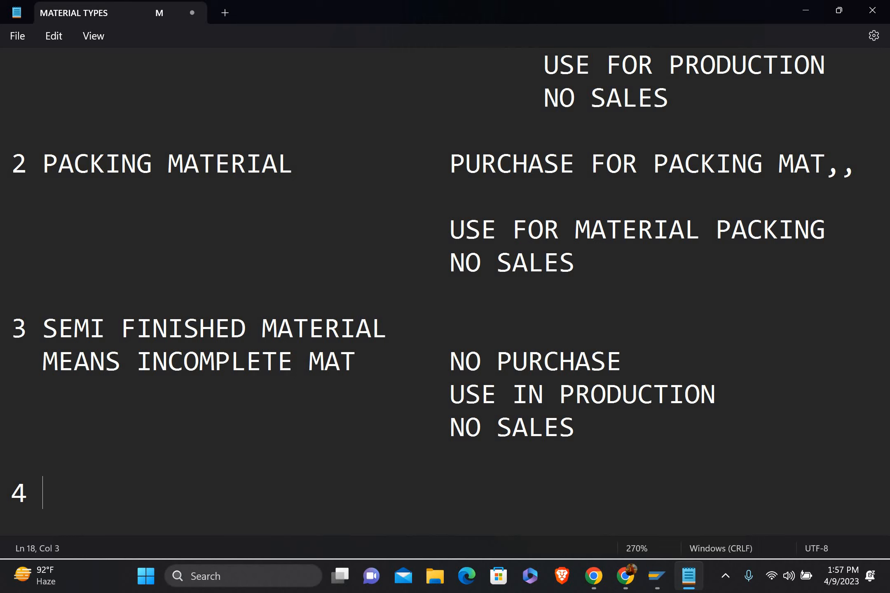
{"action": "type", "text": "FINISH"}
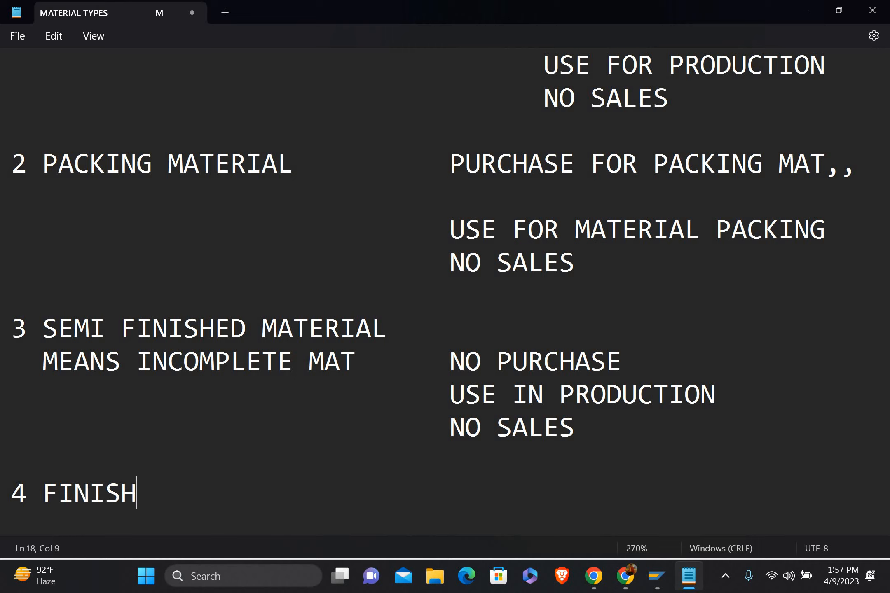
{"action": "type", "text": "ED MATE"}
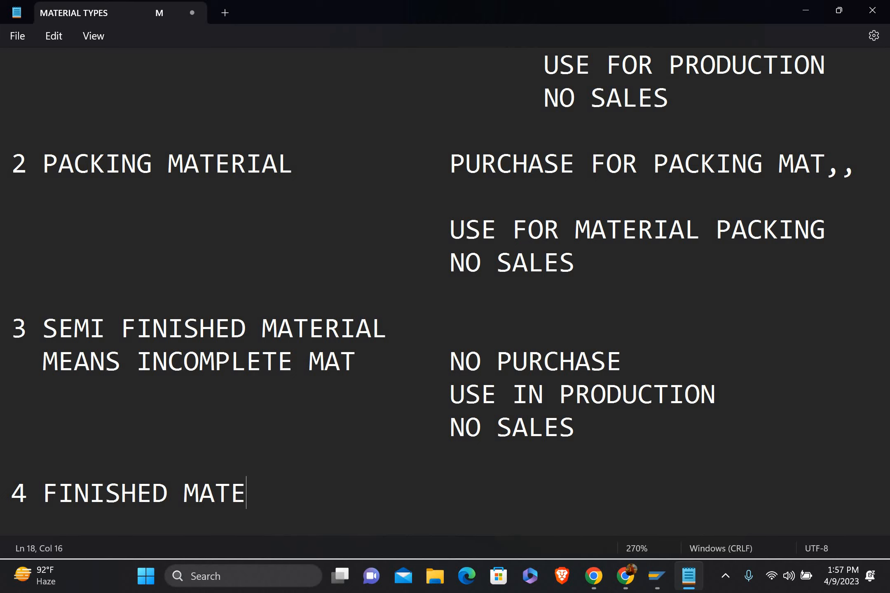
{"action": "type", "text": "RIAL"}
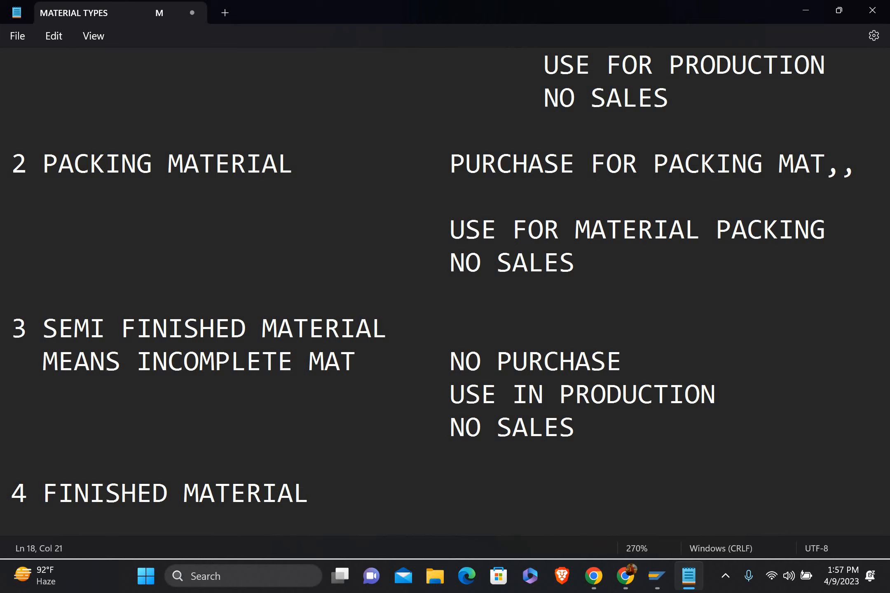
Step: Add the explanation MEANS COMPLETE PRODUCT on an indented line below 4 FINISHED MATERIAL
{"action": "key", "text": "Return"}
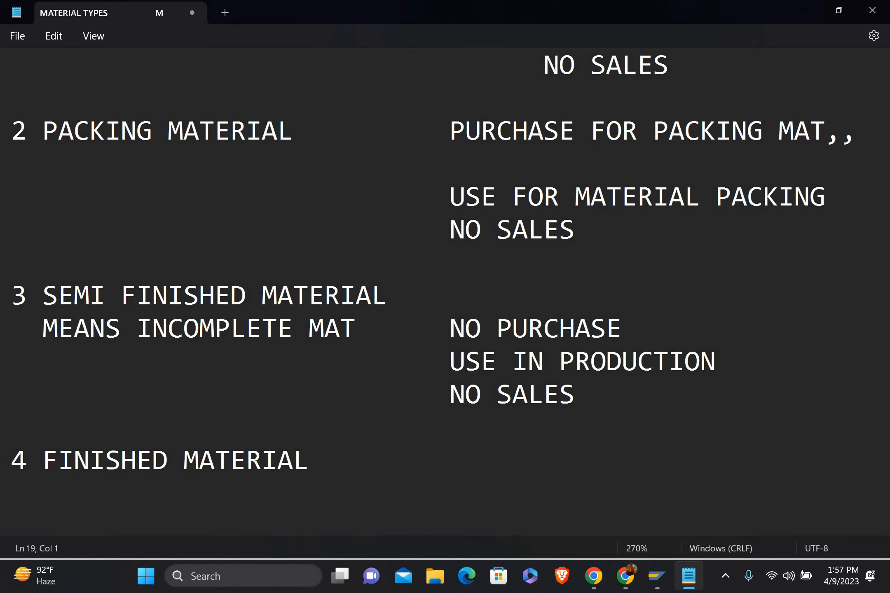
{"action": "type", "text": "MEANS"}
{"action": "type", "text": "OMPLETE "}
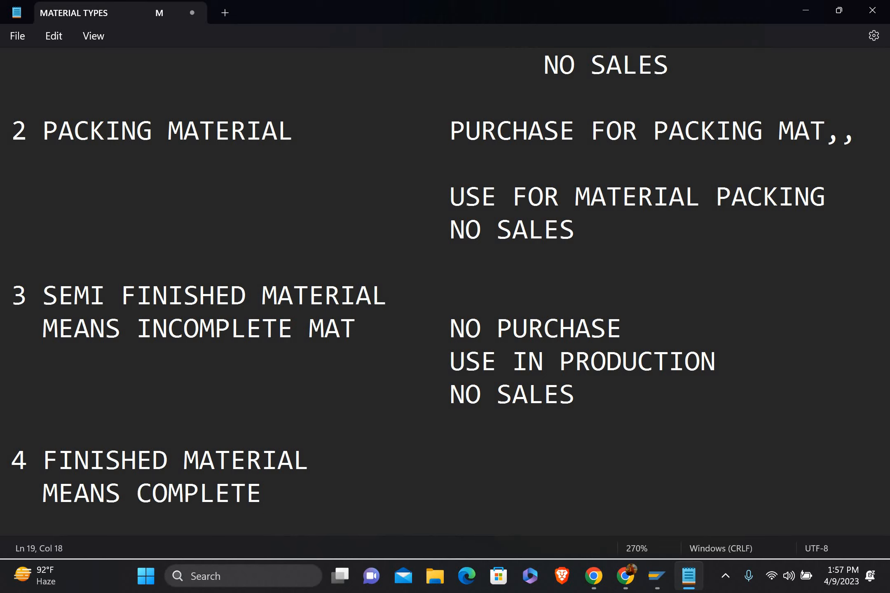
{"action": "type", "text": "PRO"}
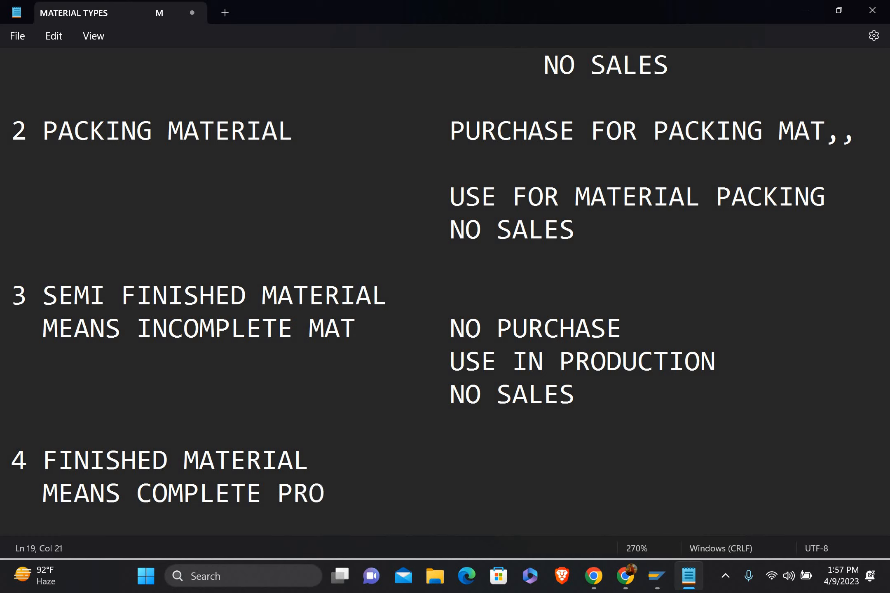
{"action": "type", "text": "DUCT"}
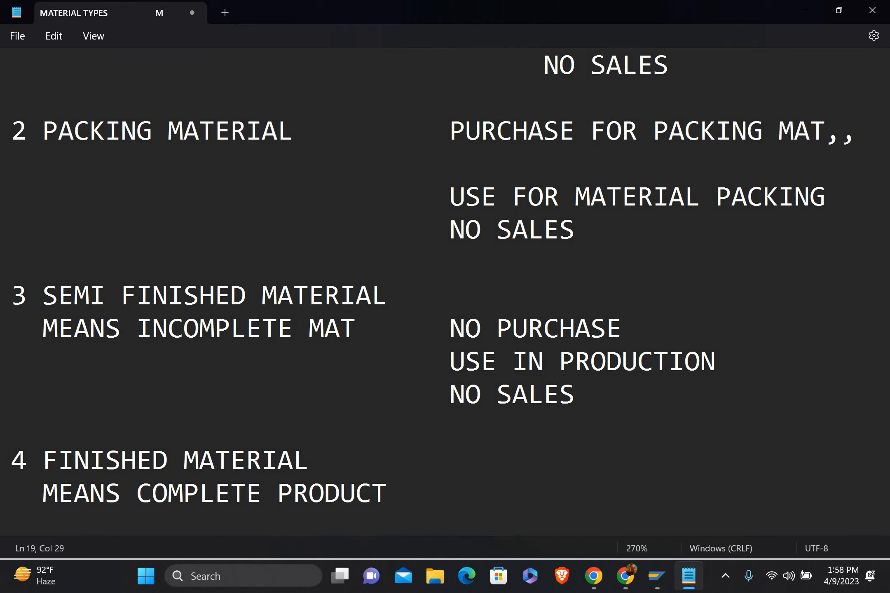
Step: Enter NO PURCHASE, COMPLETE PRODUCT and SALES on separate aligned lines as the features of finished material
{"action": "type", "text": "NO P"}
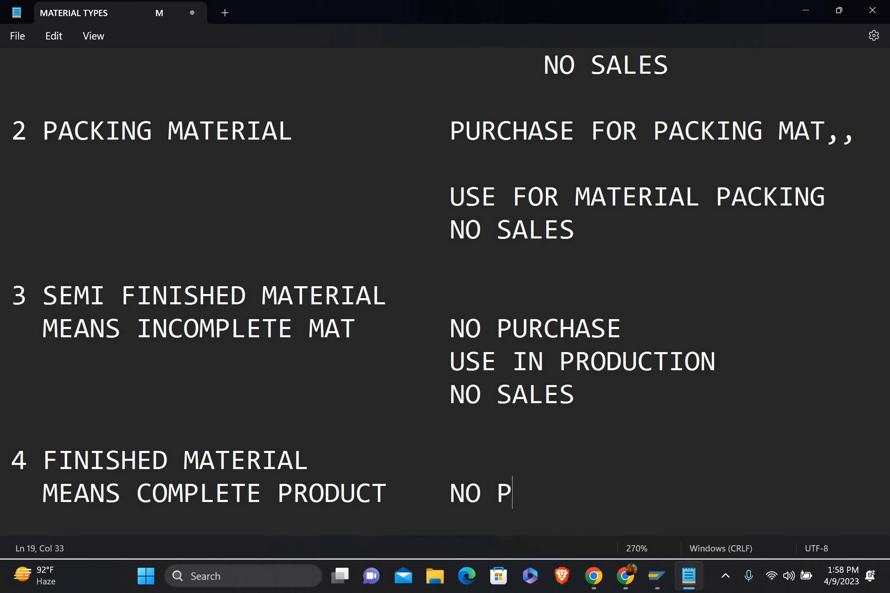
{"action": "type", "text": "URCHASE"}
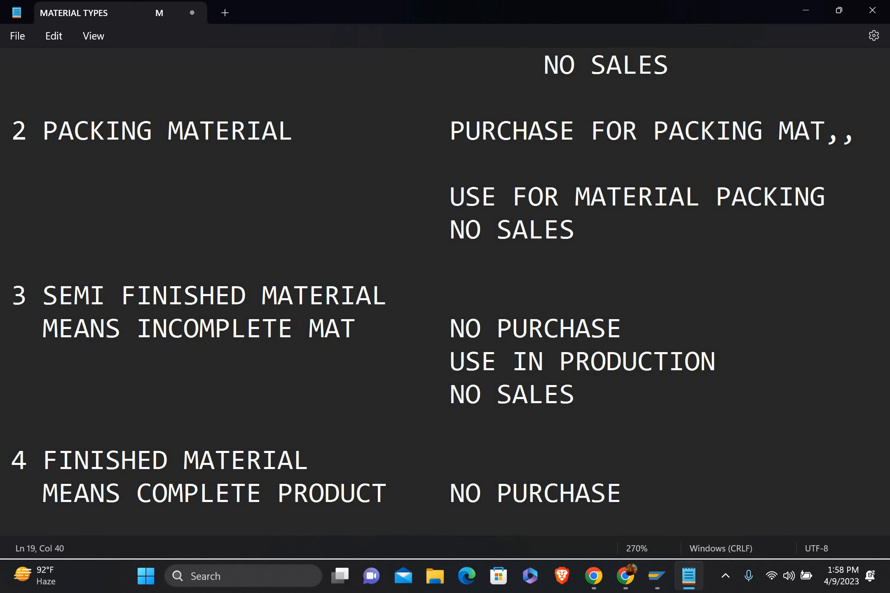
{"action": "key", "text": "Return"}
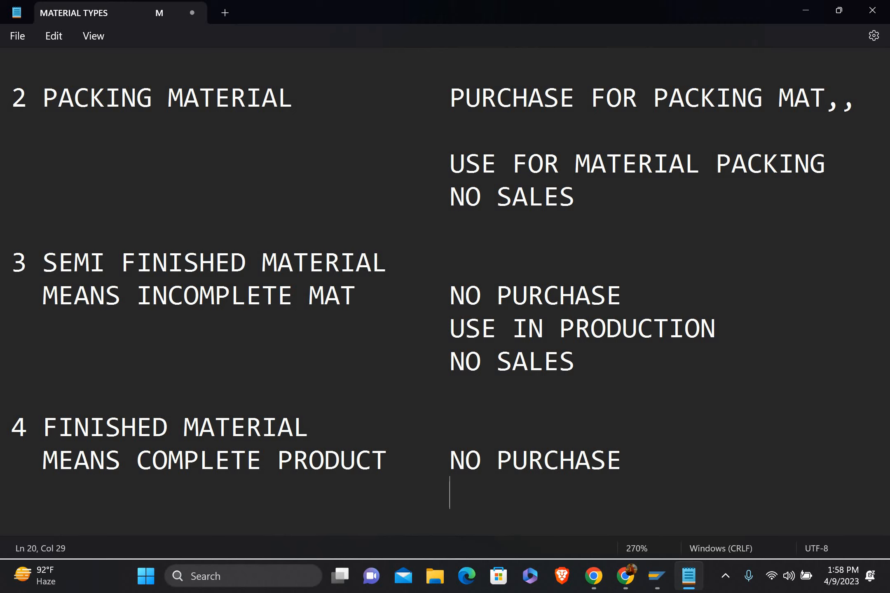
{"action": "type", "text": "COMP"}
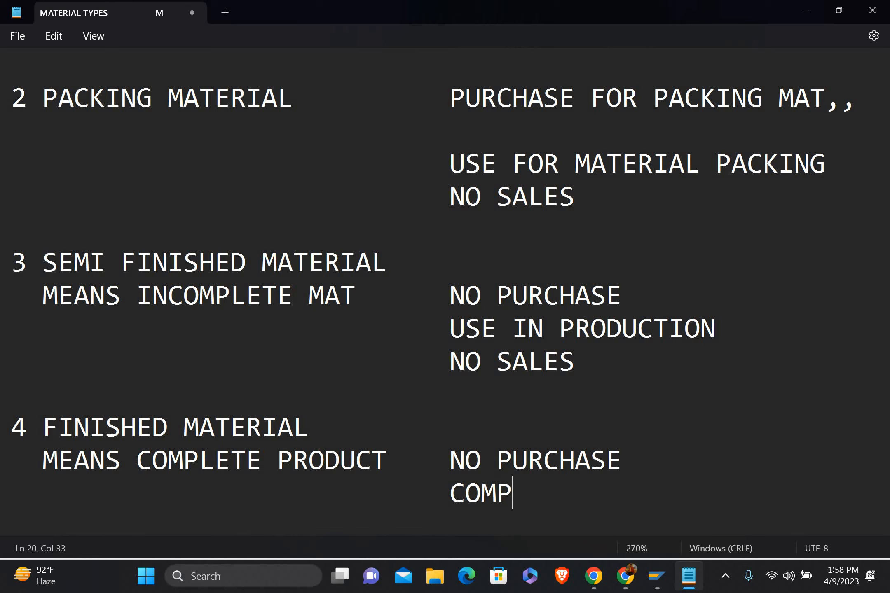
{"action": "type", "text": "LETE PRODUCT"}
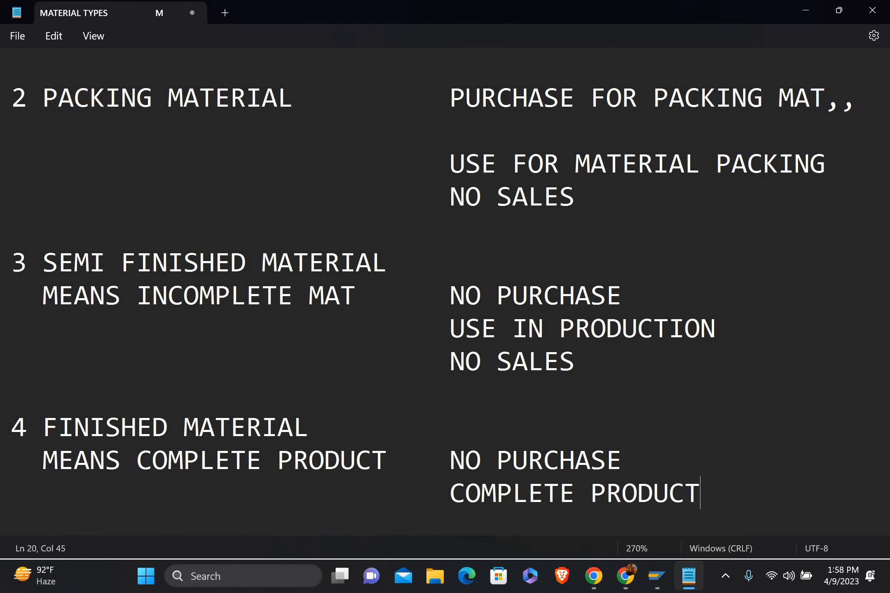
{"action": "key", "text": "Return"}
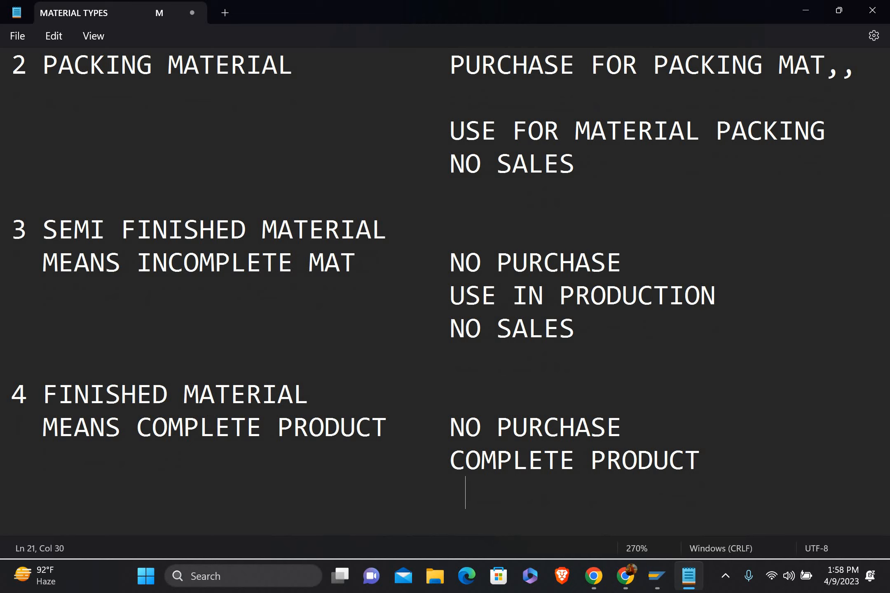
{"action": "key", "text": "BackSpace"}
{"action": "type", "text": "SALES"}
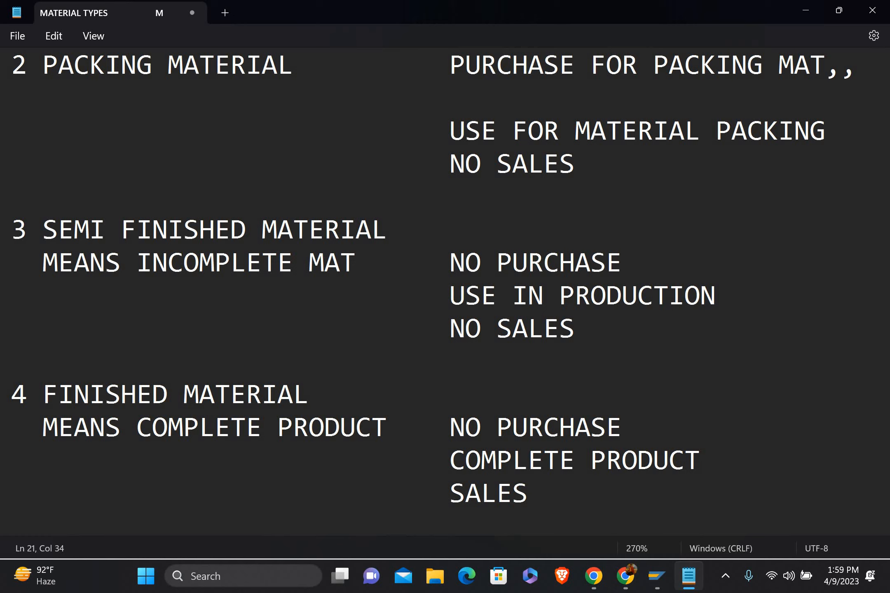
Step: Switch to SAP and position the material types list at entry FERT
{"action": "left_click", "coordinate": [808, 6]}
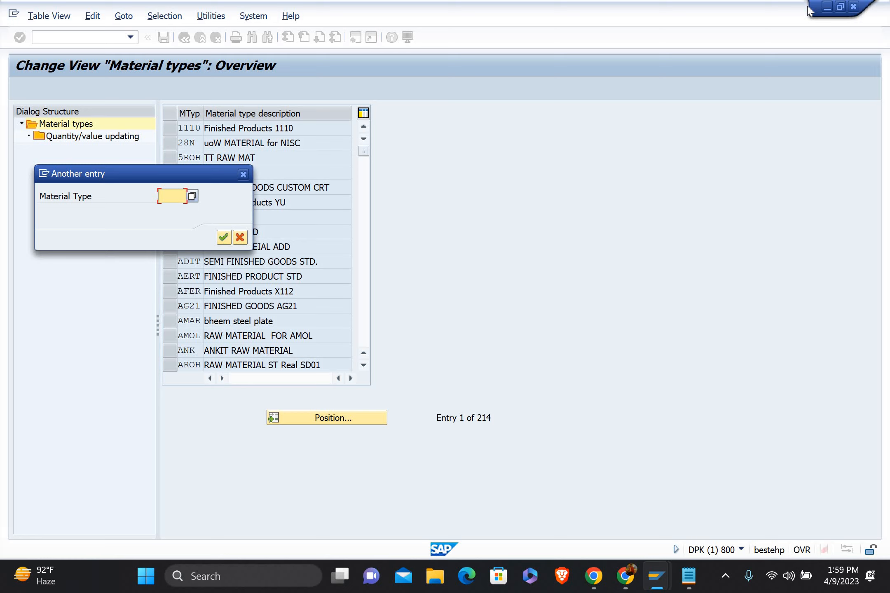
{"action": "type", "text": "FERT"}
{"action": "key", "text": "Return"}
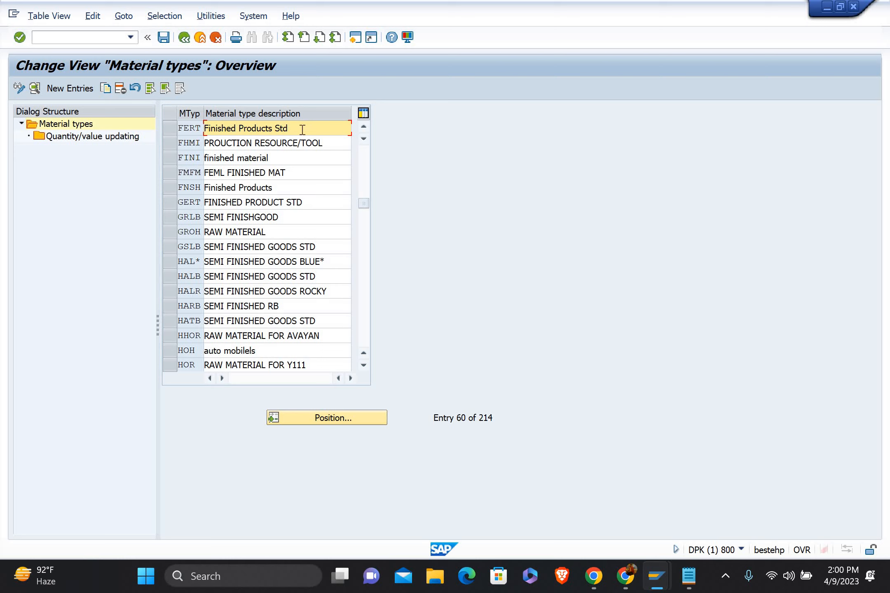
Step: Open the details of material type FERT and examine its general data, user departments, purchase orders, valuation and quantity/value updating settings
{"action": "double_click", "coordinate": [231, 129]}
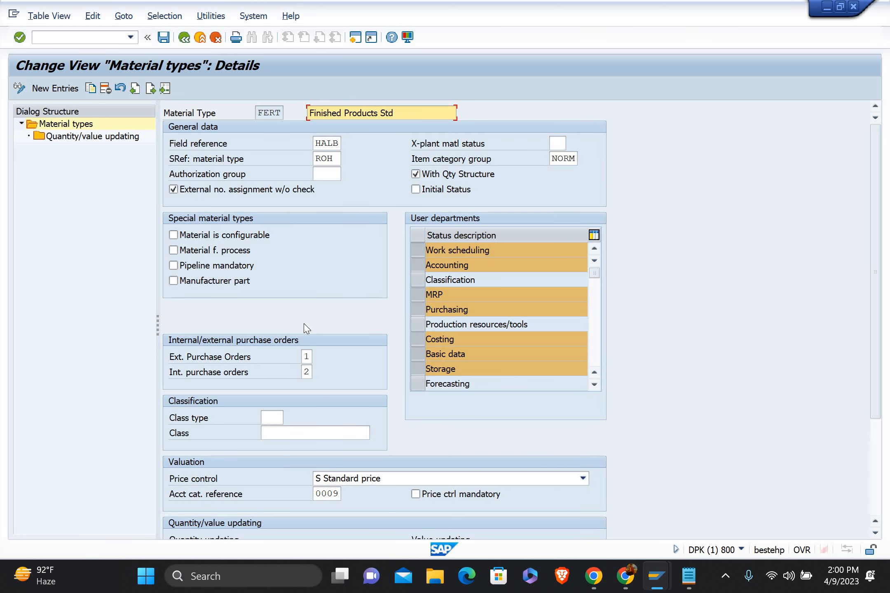
{"action": "scroll", "coordinate": [305, 329], "scroll_direction": "down", "scroll_amount": 3}
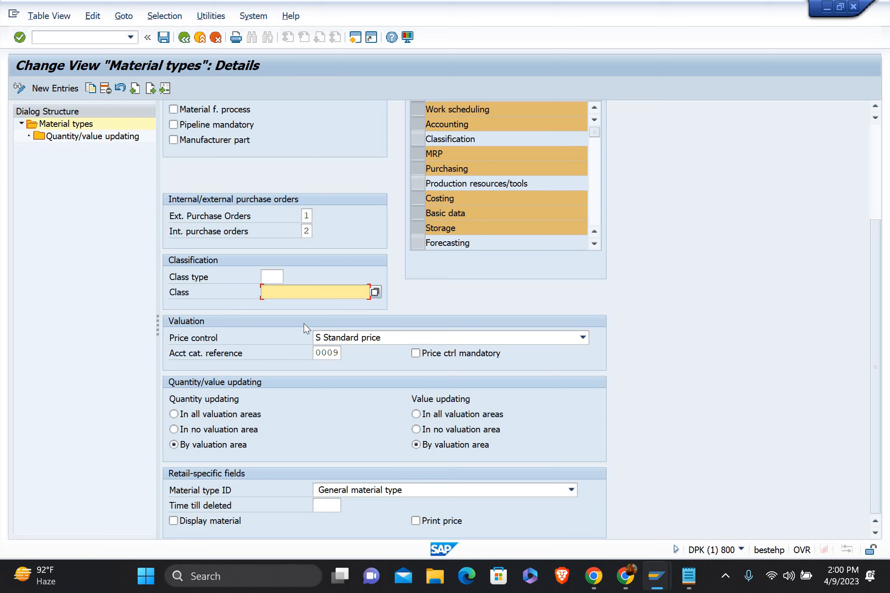
{"action": "key", "text": "Up"}
{"action": "key", "text": "Up"}
{"action": "key", "text": "Up"}
{"action": "key", "text": "Up"}
{"action": "key", "text": "Up"}
{"action": "key", "text": "Up"}
{"action": "key", "text": "Up"}
{"action": "key", "text": "Up"}
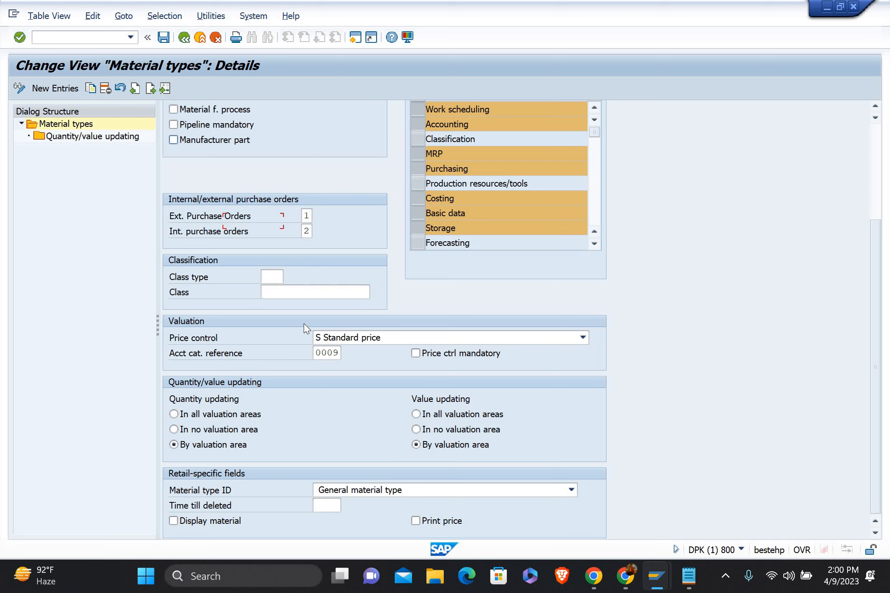
{"action": "scroll", "coordinate": [304, 328], "scroll_direction": "up", "scroll_amount": 2}
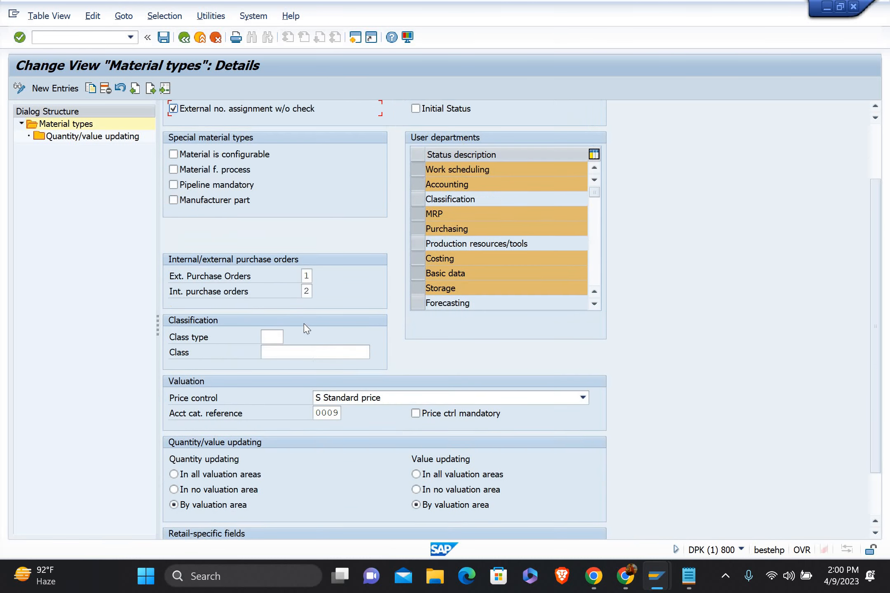
{"action": "scroll", "coordinate": [304, 328], "scroll_direction": "down", "scroll_amount": 2}
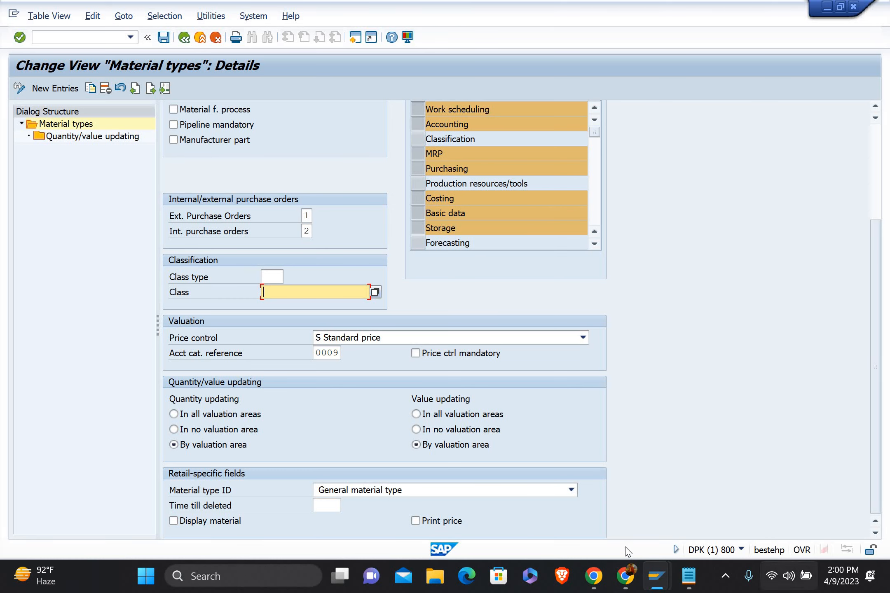
{"action": "left_click", "coordinate": [623, 578]}
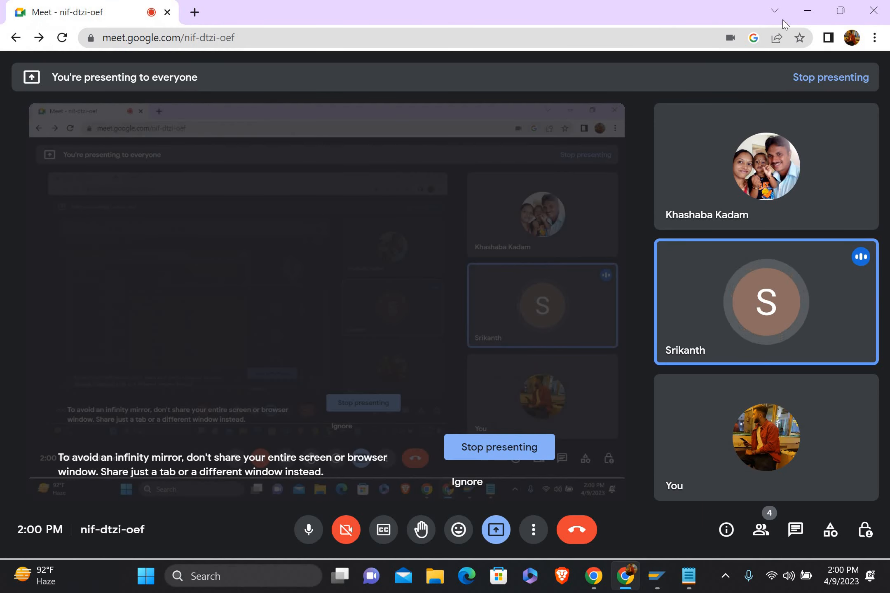
{"action": "left_click", "coordinate": [804, 18]}
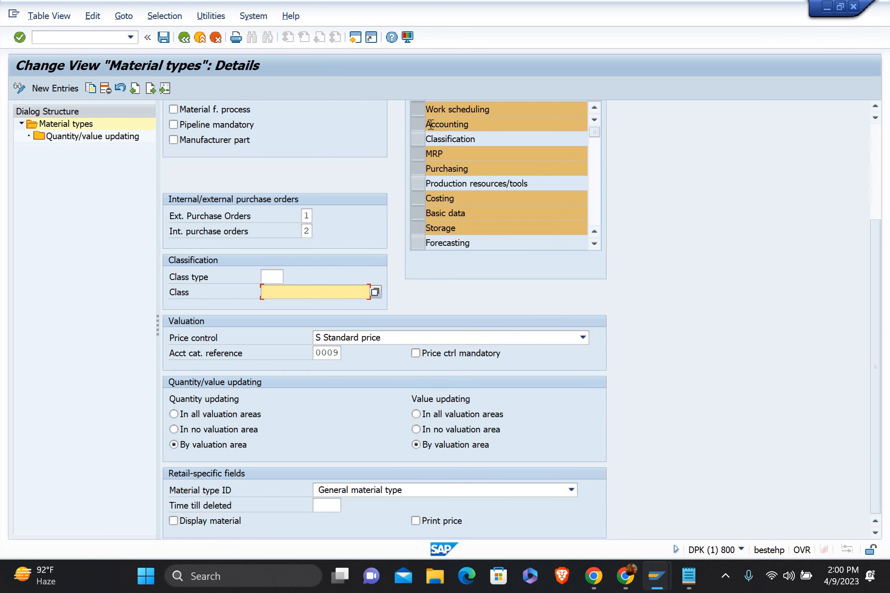
Step: Return to the material types overview and copy the FERT entry, giving the new material type the code SRMT
{"action": "key", "text": "F3"}
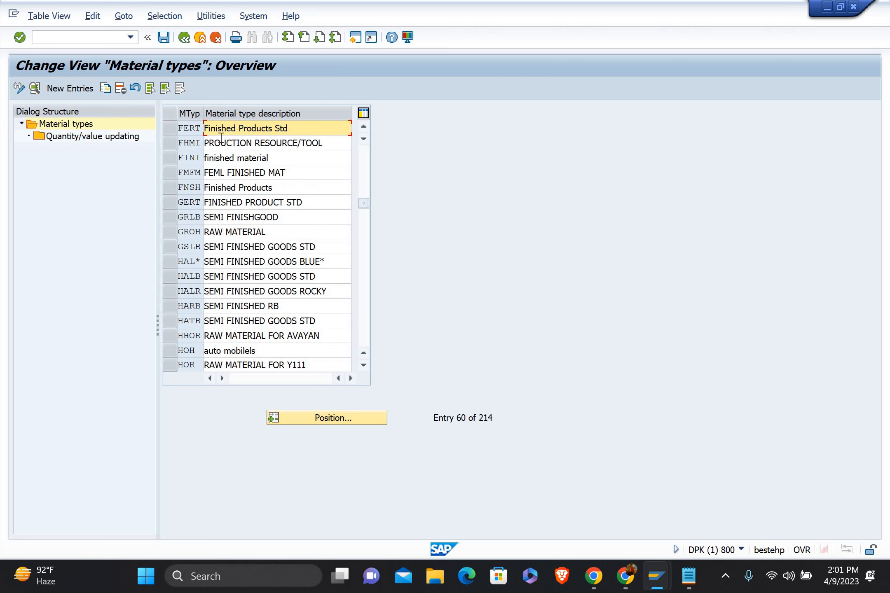
{"action": "left_click", "coordinate": [173, 133]}
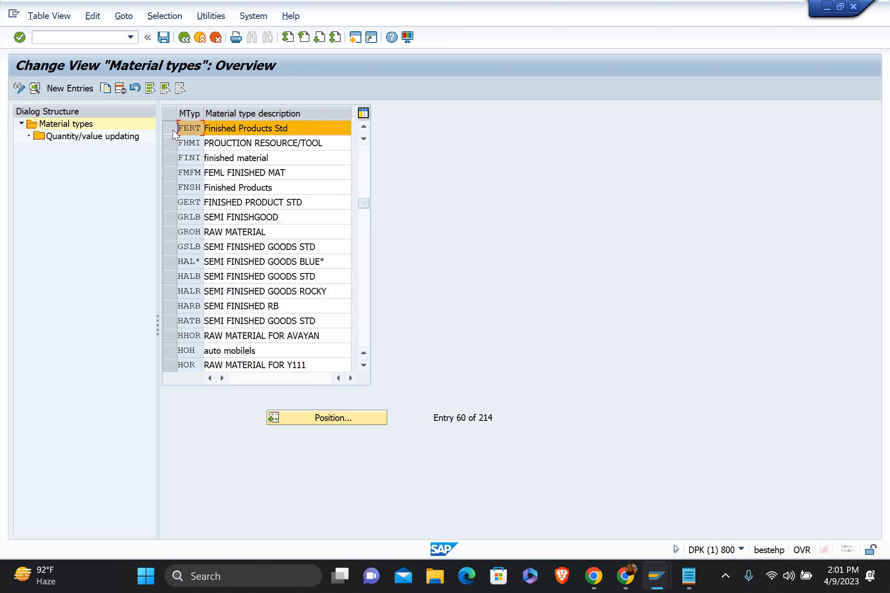
{"action": "left_click", "coordinate": [106, 88]}
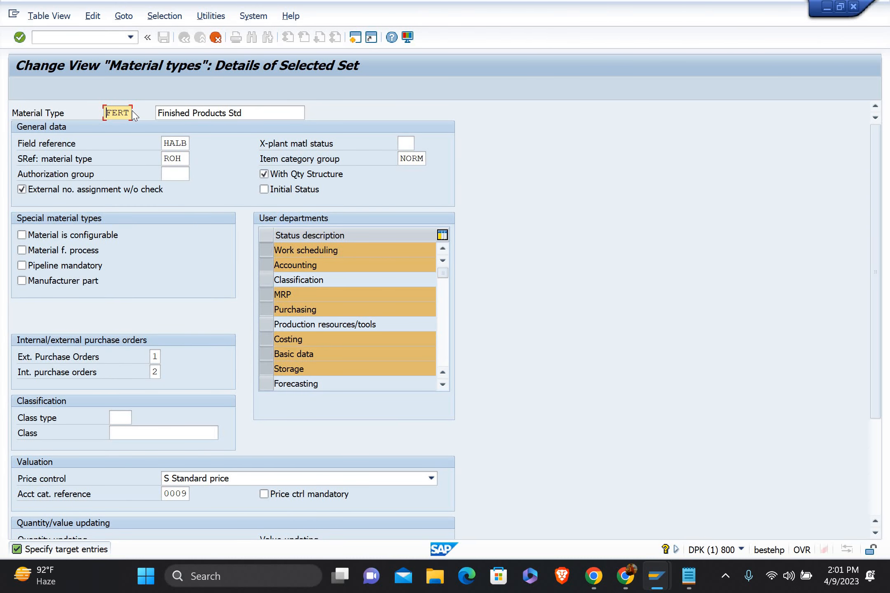
{"action": "key", "text": "Delete"}
{"action": "key", "text": "Delete"}
{"action": "key", "text": "Delete"}
{"action": "key", "text": "BackSpace"}
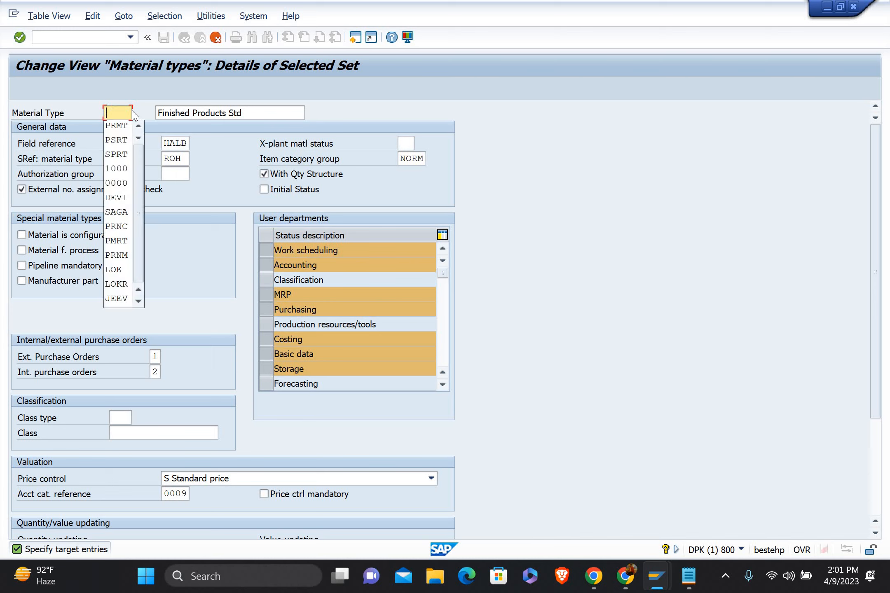
{"action": "type", "text": "SR"}
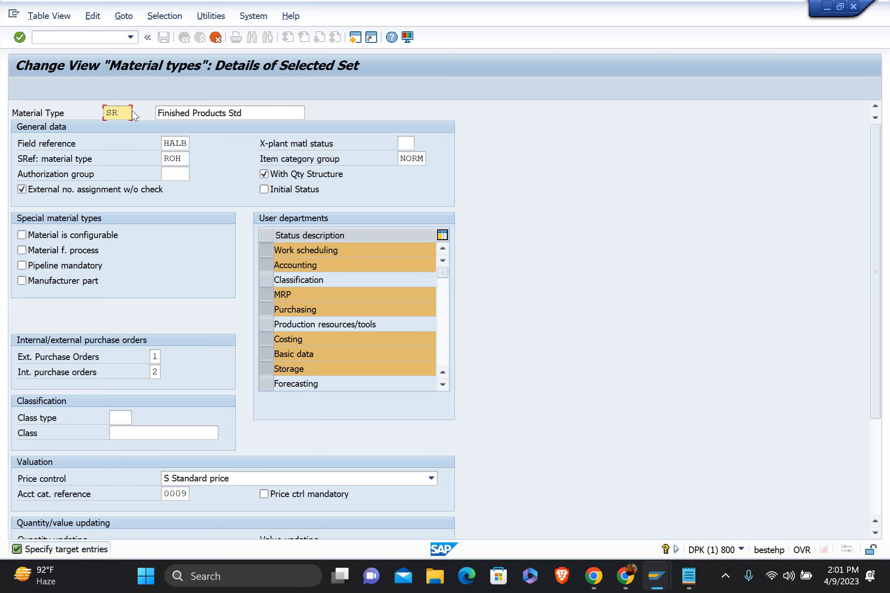
{"action": "type", "text": "MT"}
Step: Change the description of the new material type SRMT to Finished Products FOR SRI
{"action": "left_click", "coordinate": [272, 108]}
{"action": "key", "text": "BackSpace"}
{"action": "key", "text": "BackSpace"}
{"action": "key", "text": "BackSpace"}
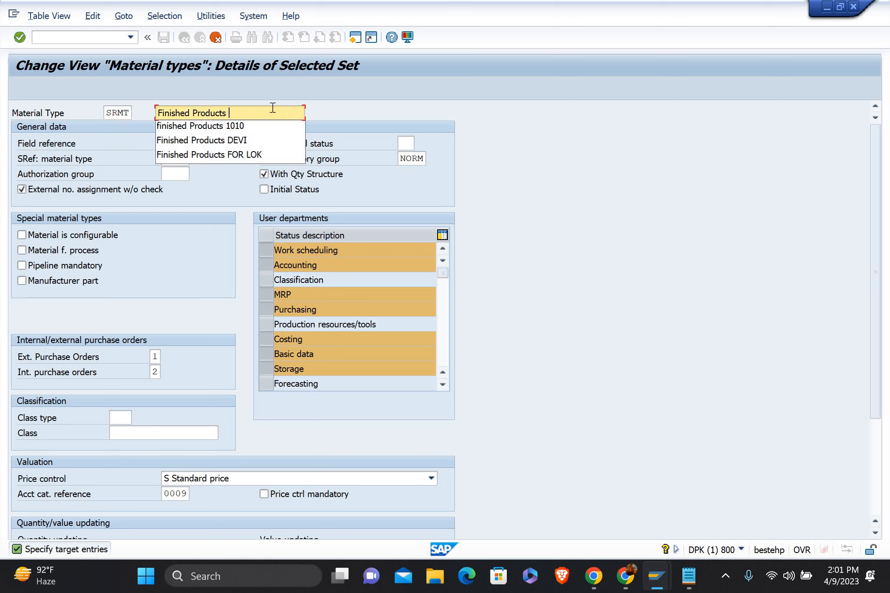
{"action": "type", "text": "FOR SRI"}
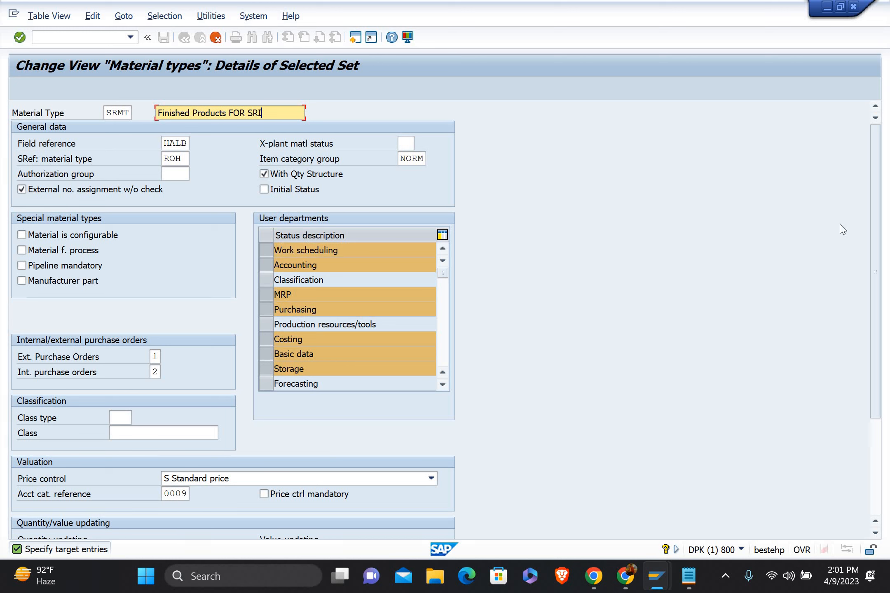
Step: Confirm the copy of material type SRMT together with all its dependent quantity/value updating entries
{"action": "left_click", "coordinate": [873, 490]}
{"action": "key", "text": "Return"}
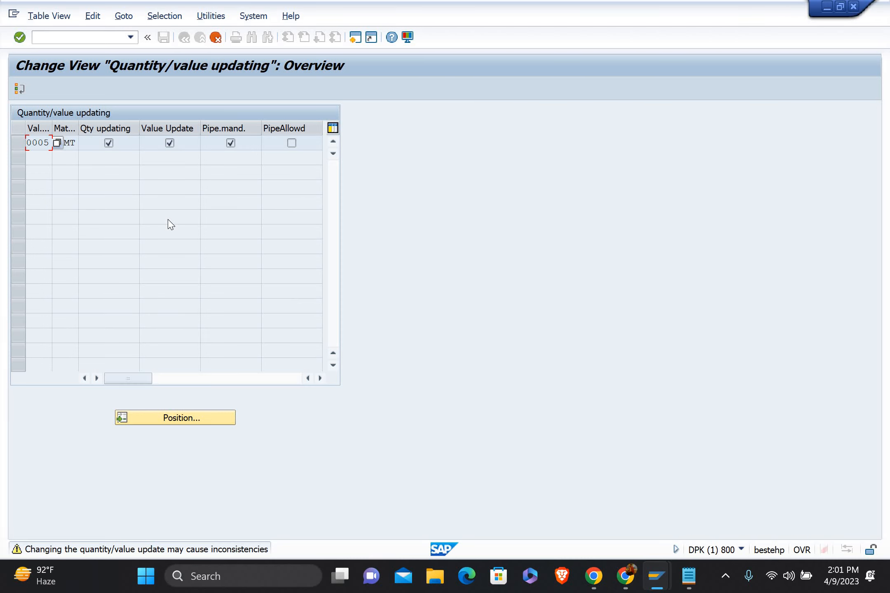
{"action": "key", "text": "Return"}
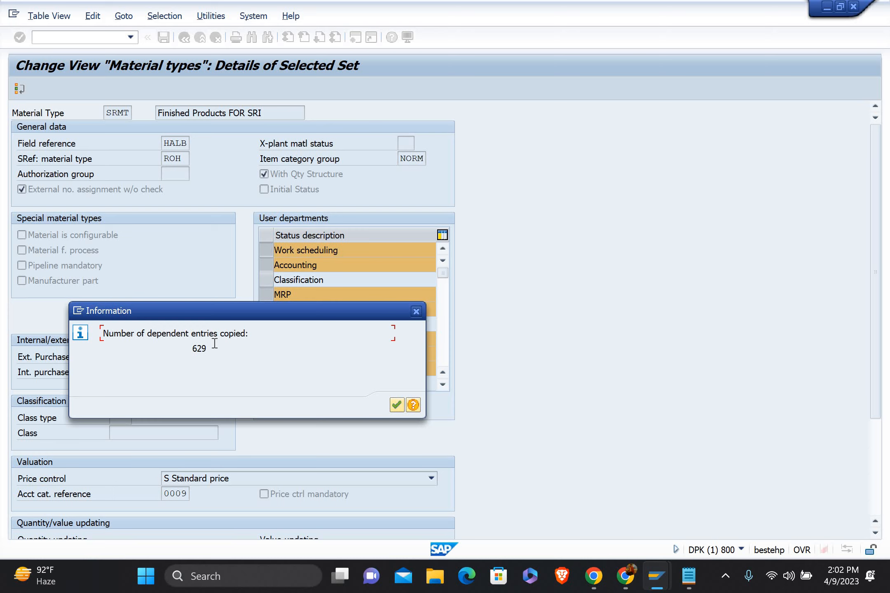
{"action": "key", "text": "Return"}
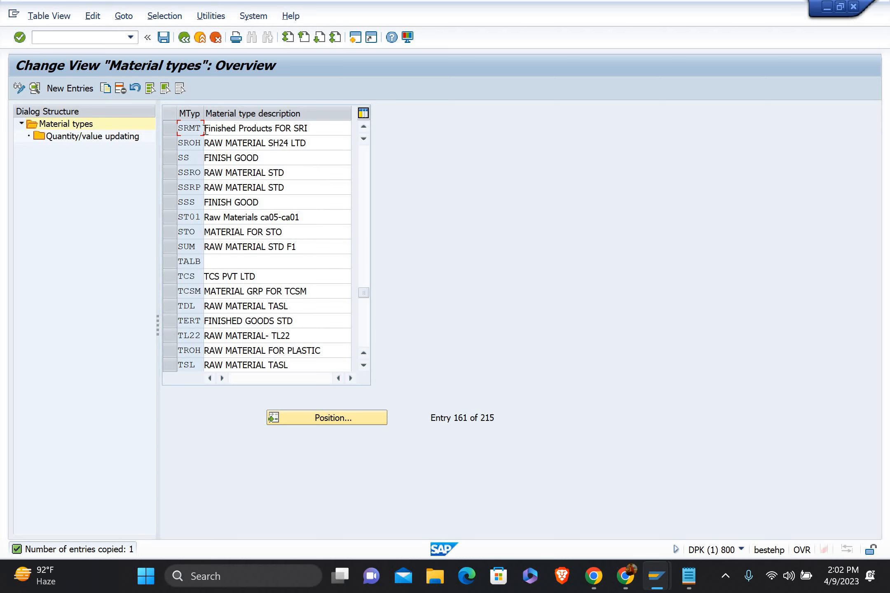
Step: Open the quantity/value updating entries of material type SRMT and examine the update and pipeline settings across the valuation areas
{"action": "left_click", "coordinate": [166, 131]}
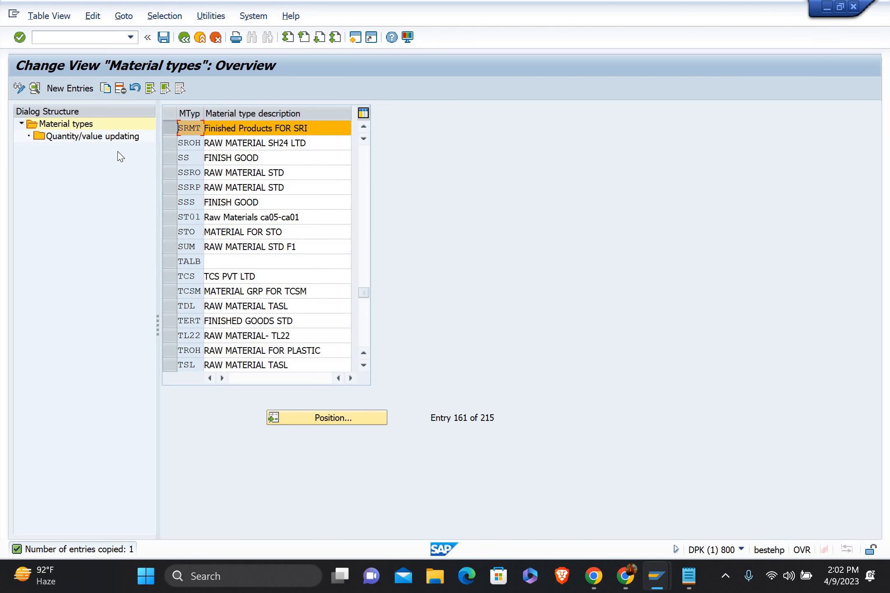
{"action": "double_click", "coordinate": [85, 137]}
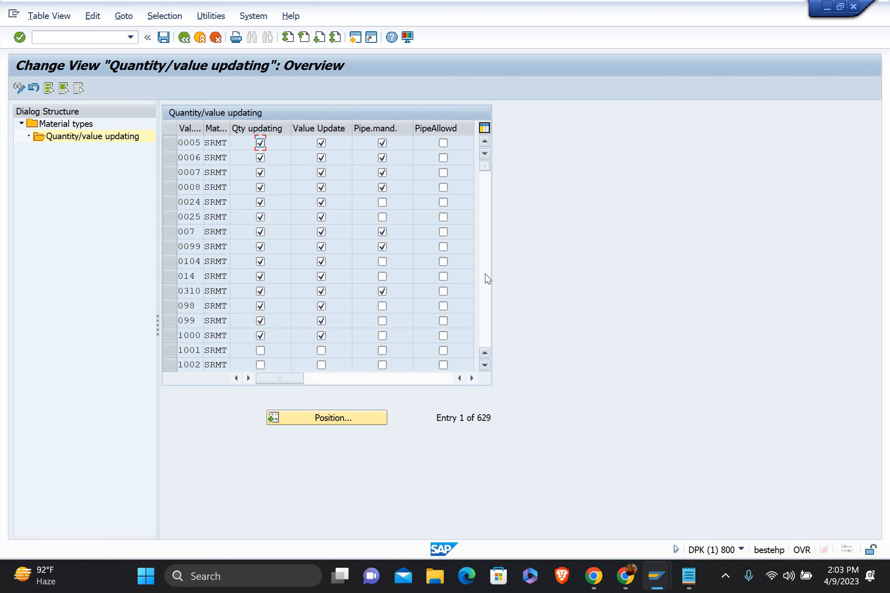
{"action": "scroll", "coordinate": [488, 279], "scroll_direction": "down", "scroll_amount": 20}
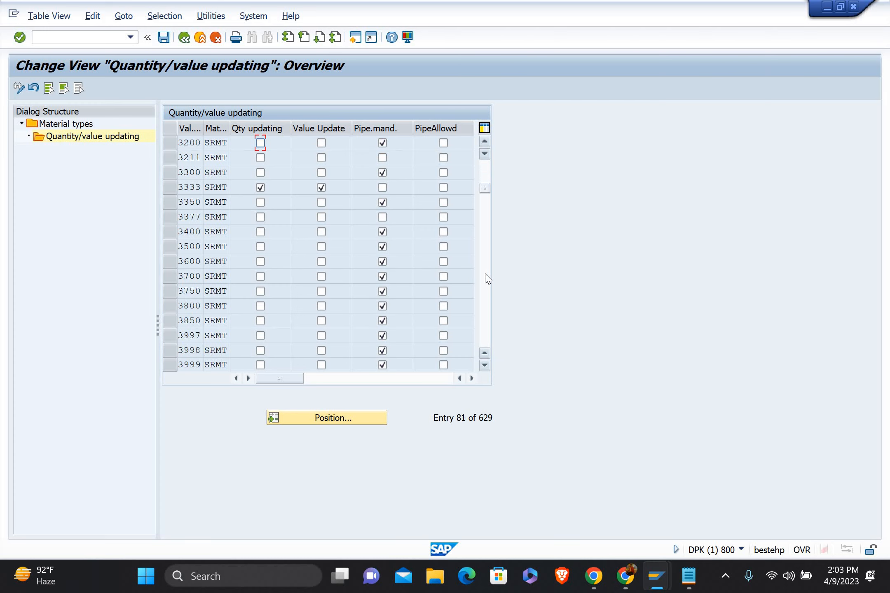
{"action": "scroll", "coordinate": [488, 279], "scroll_direction": "down", "scroll_amount": 6}
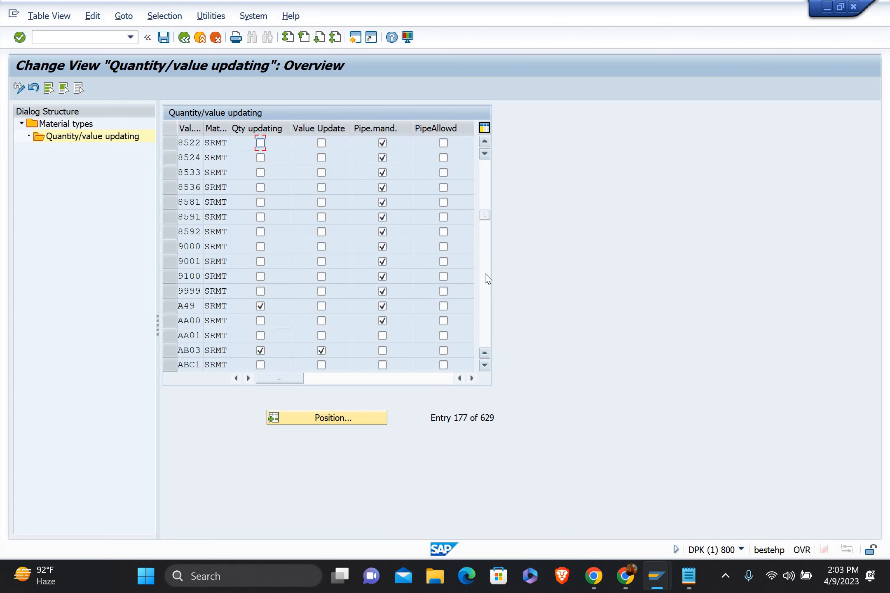
{"action": "scroll", "coordinate": [487, 279], "scroll_direction": "down", "scroll_amount": 7}
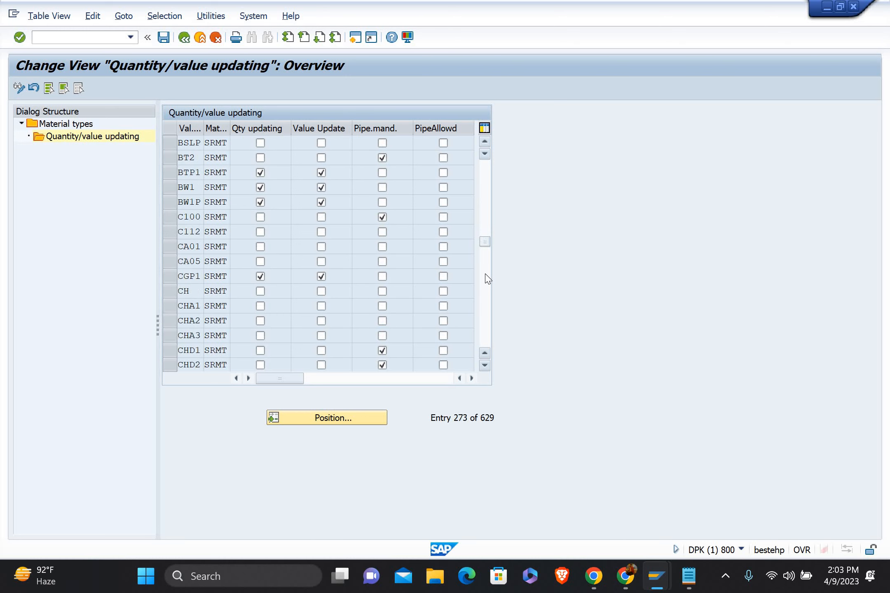
{"action": "scroll", "coordinate": [487, 279], "scroll_direction": "down", "scroll_amount": 3}
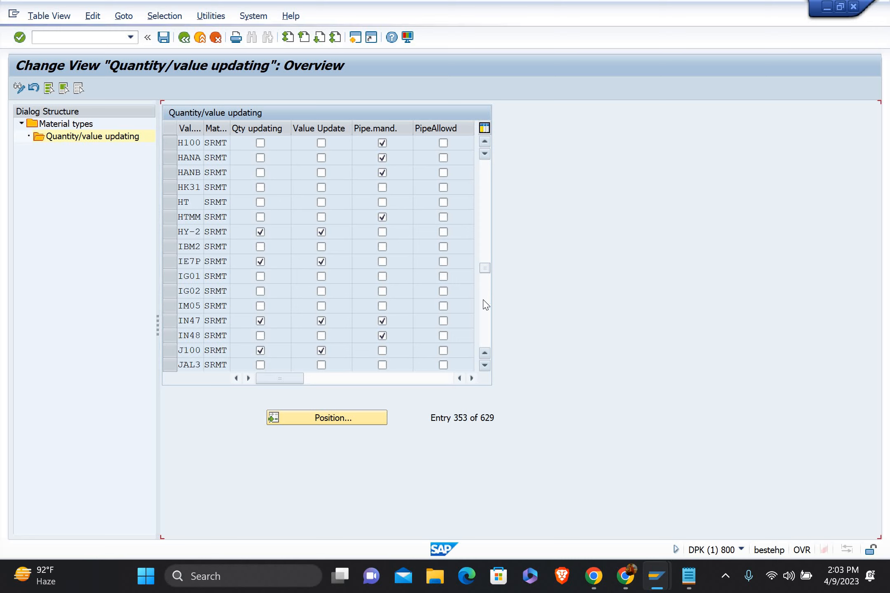
{"action": "scroll", "coordinate": [486, 305], "scroll_direction": "down", "scroll_amount": 1}
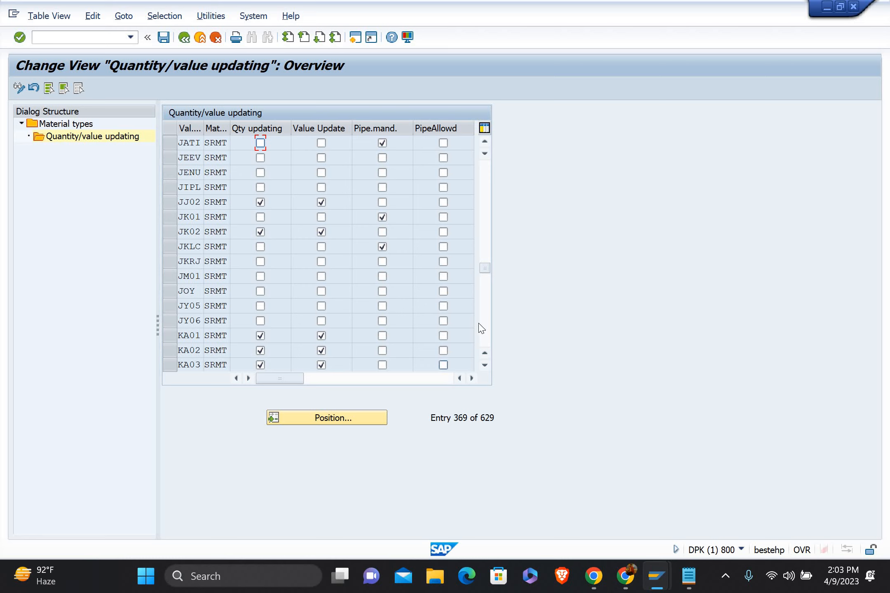
{"action": "scroll", "coordinate": [490, 334], "scroll_direction": "down", "scroll_amount": 1}
{"action": "scroll", "coordinate": [490, 334], "scroll_direction": "down", "scroll_amount": 2}
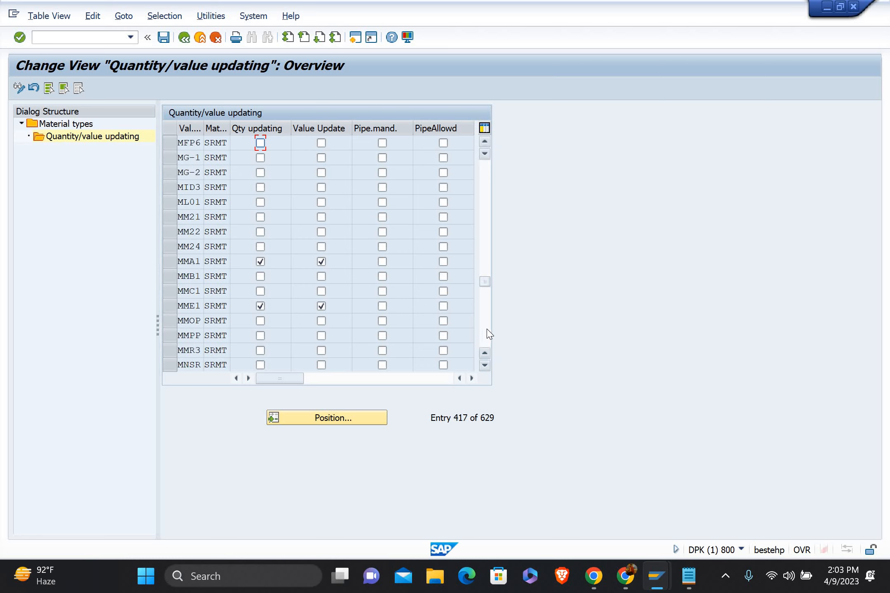
{"action": "scroll", "coordinate": [490, 202], "scroll_direction": "up", "scroll_amount": 2}
Step: Save the copied material type SRMT and return to the material types overview
{"action": "key", "text": "ctrl+s"}
{"action": "key", "text": "Return"}
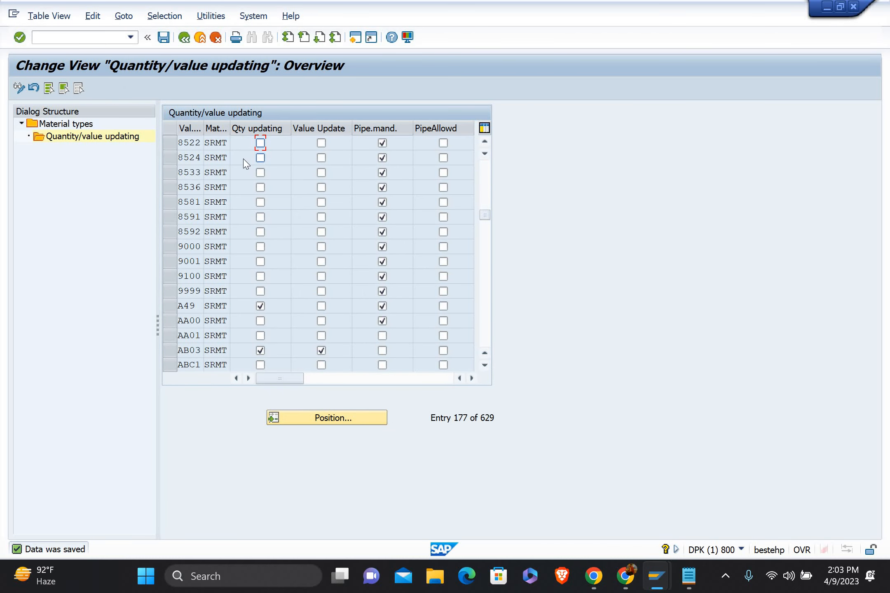
{"action": "key", "text": "F3"}
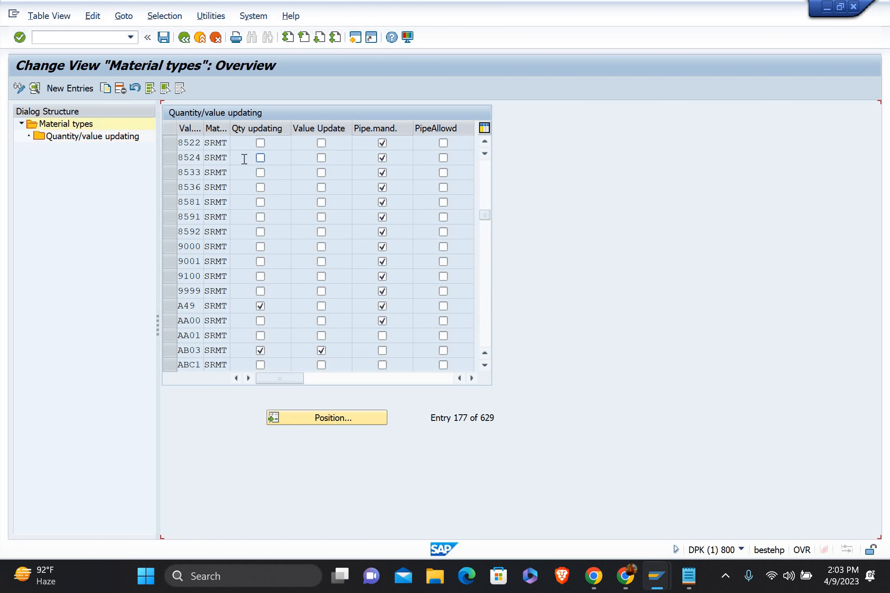
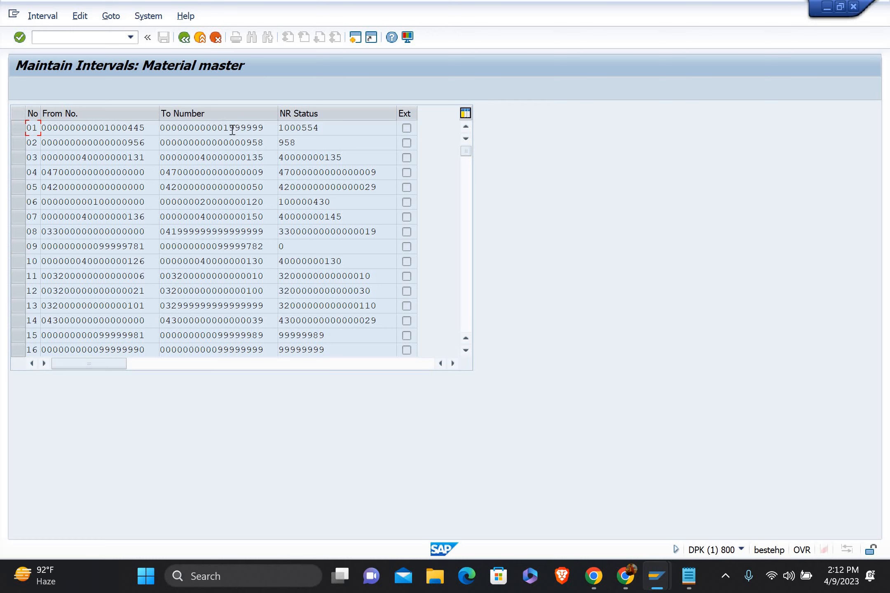
Step: Leave the interval list, examine which number range groups the material types including SRMT belong to, and exit number range maintenance
{"action": "key", "text": "F3"}
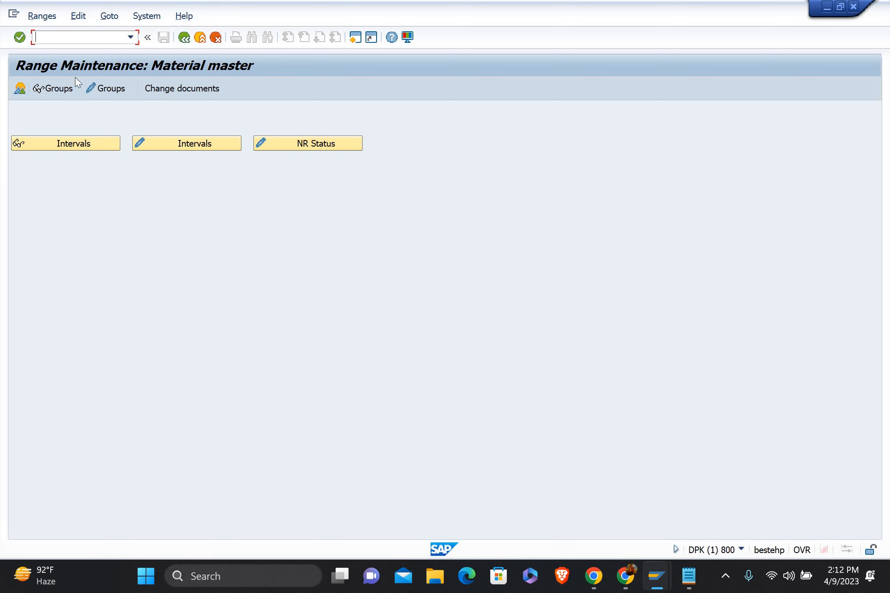
{"action": "left_click", "coordinate": [96, 90]}
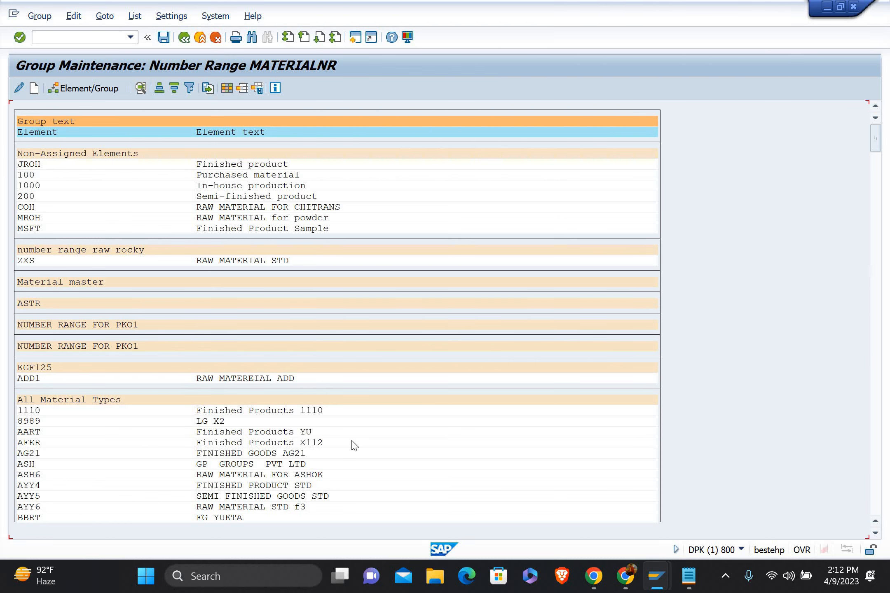
{"action": "left_click", "coordinate": [875, 362]}
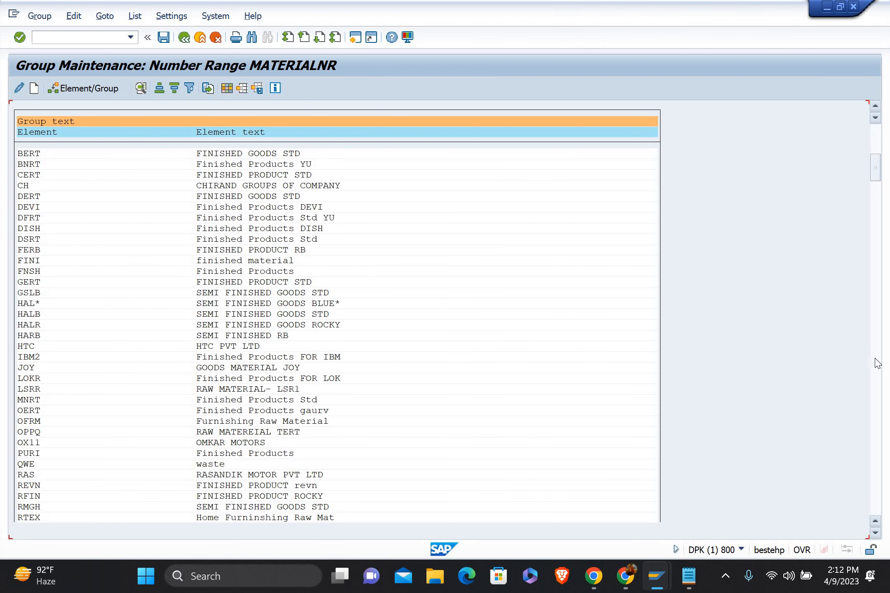
{"action": "left_click", "coordinate": [875, 362]}
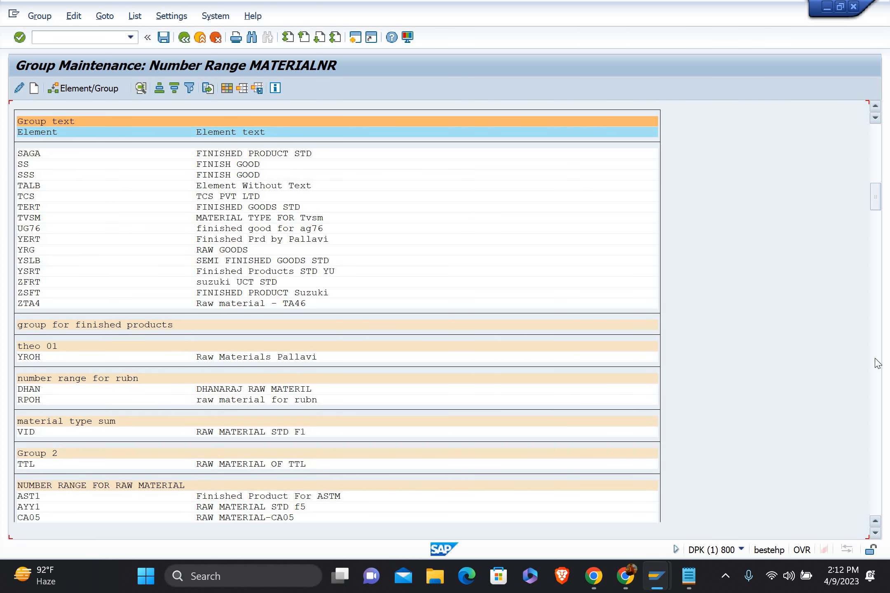
{"action": "left_click", "coordinate": [876, 363]}
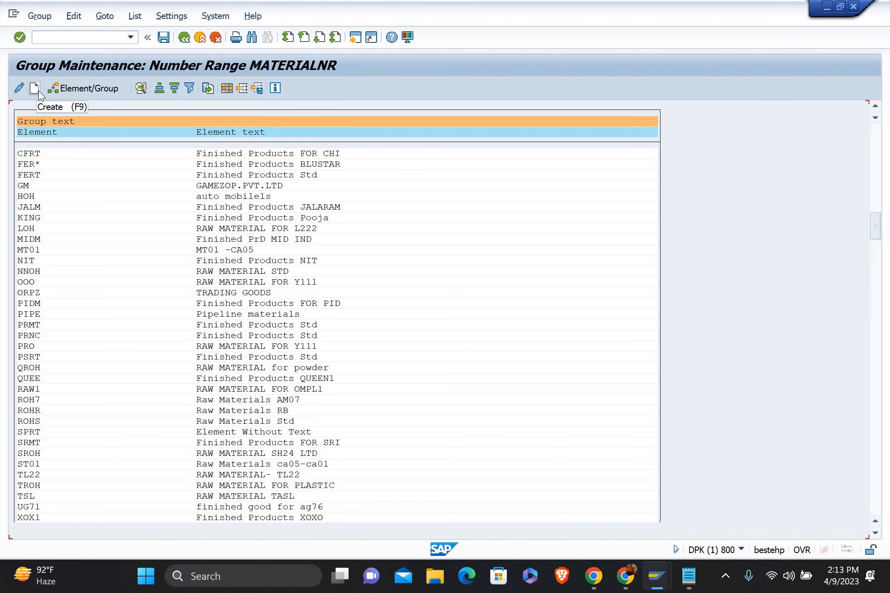
{"action": "key", "text": "F3"}
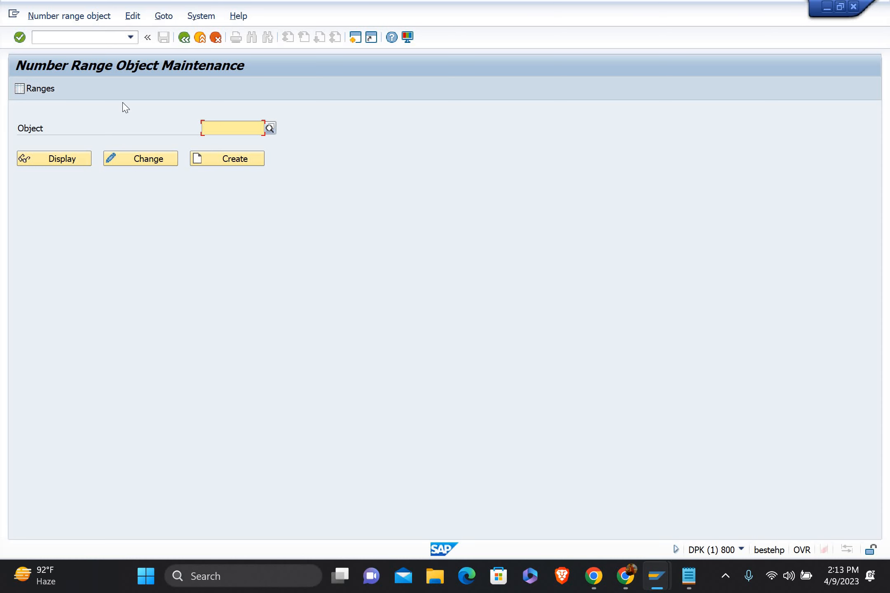
{"action": "key", "text": "F3"}
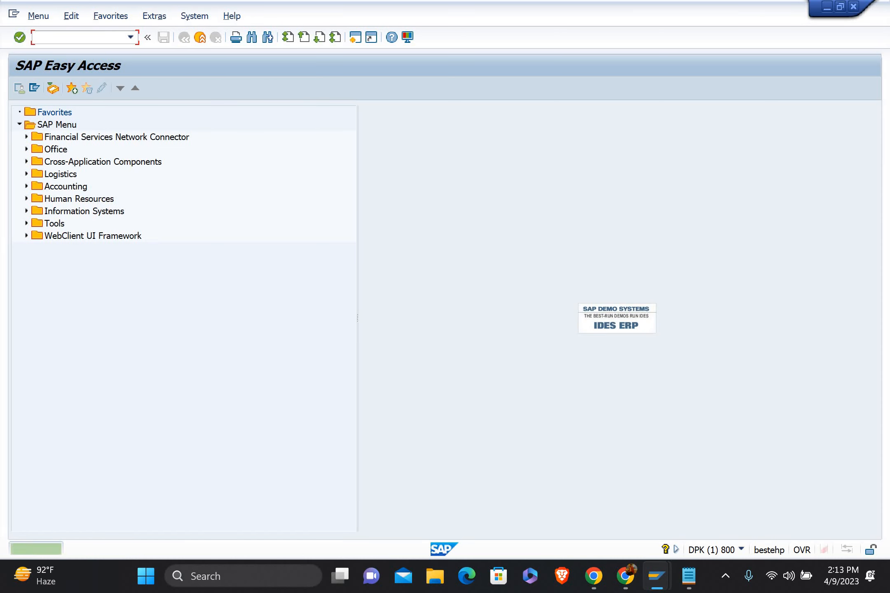
Step: Run transaction MMNR and start creating a new group in the material master number range group maintenance
{"action": "type", "text": "MMNB"}
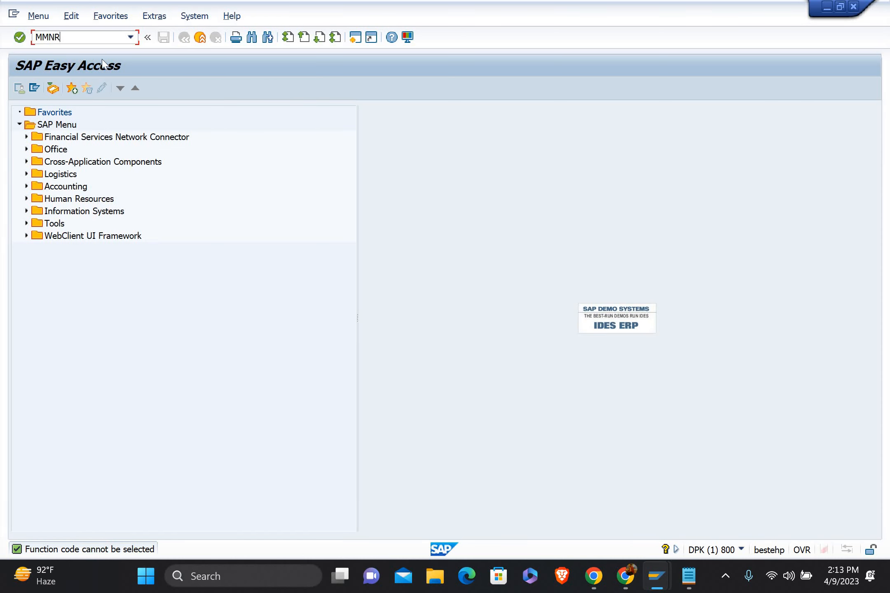
{"action": "key", "text": "Return"}
{"action": "left_click", "coordinate": [110, 91]}
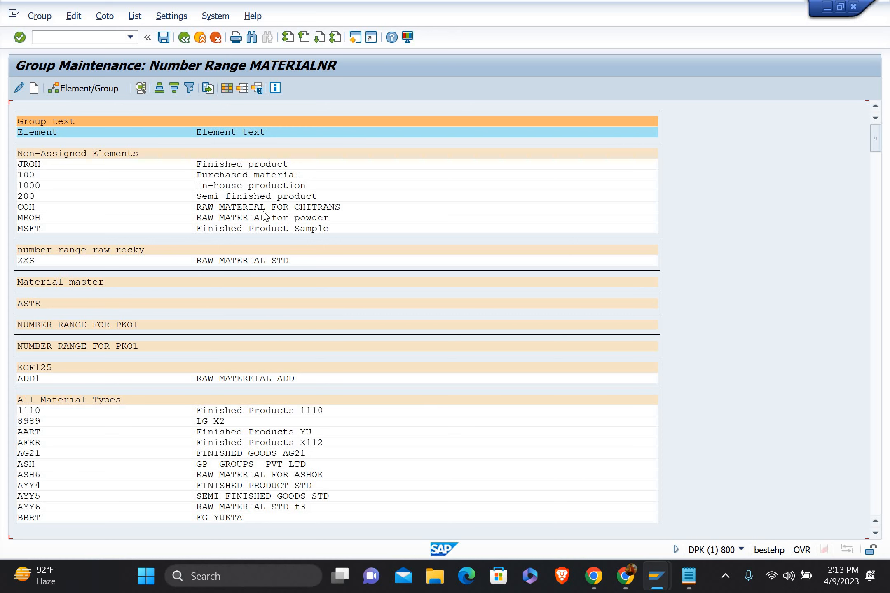
{"action": "left_click", "coordinate": [33, 89]}
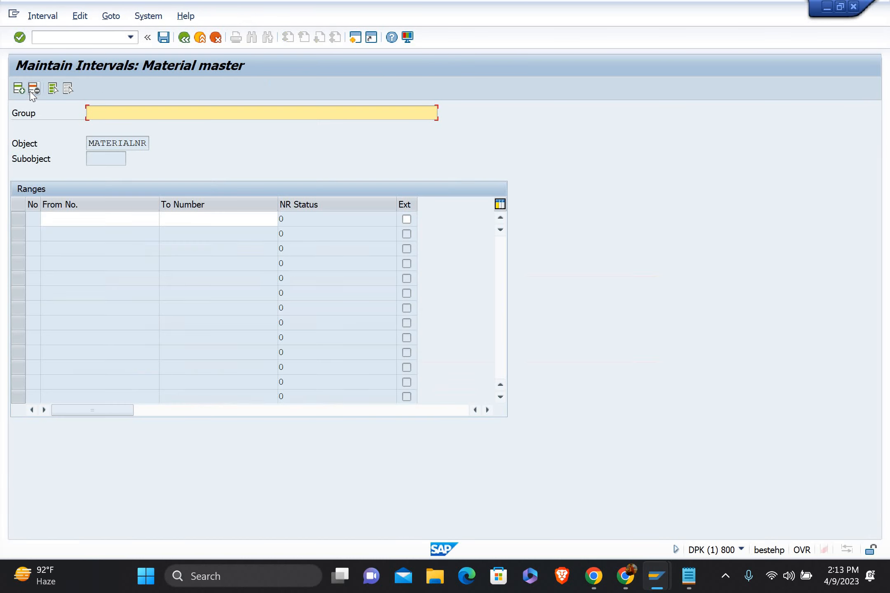
Step: Enter the new group's text as GROUP FOR followed by the person's first name, correcting its spelling
{"action": "type", "text": "GROUP FOR SRIOKANT"}
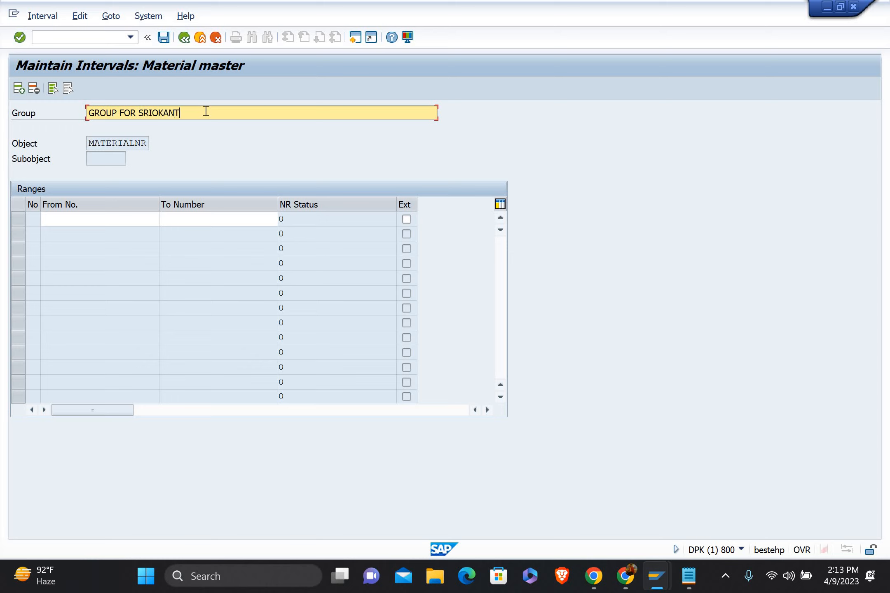
{"action": "key", "text": "Left"}
{"action": "key", "text": "Left"}
{"action": "key", "text": "Left"}
{"action": "key", "text": "Left"}
{"action": "key", "text": "BackSpace"}
{"action": "left_click", "coordinate": [106, 219]}
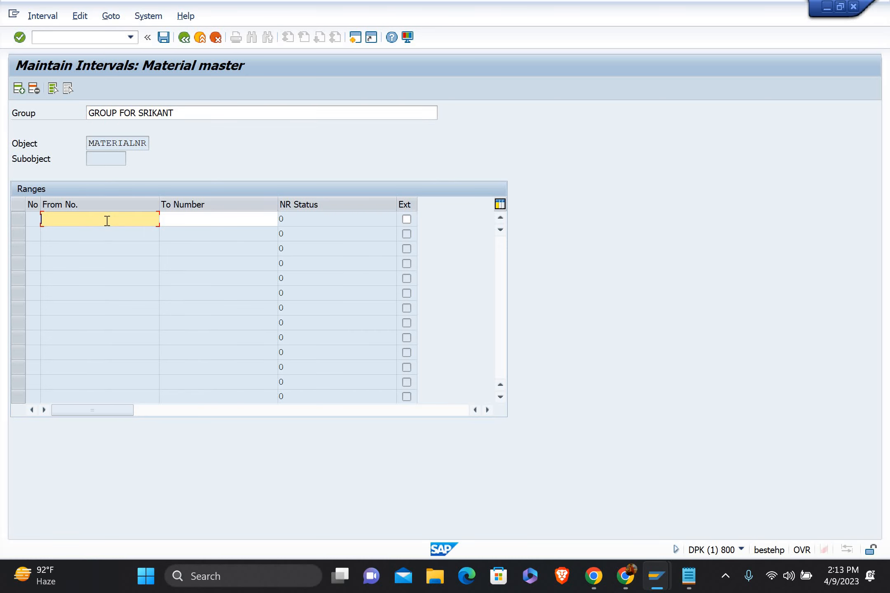
{"action": "key", "text": "Down"}
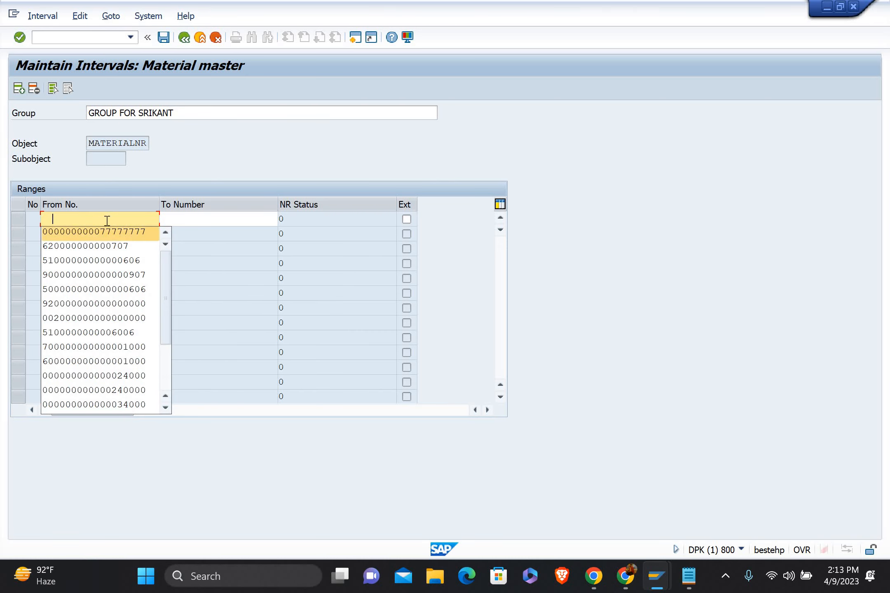
{"action": "key", "text": "Down"}
{"action": "key", "text": "Down"}
{"action": "key", "text": "Down"}
{"action": "key", "text": "Down"}
{"action": "key", "text": "Down"}
{"action": "key", "text": "Down"}
{"action": "key", "text": "Down"}
{"action": "key", "text": "Down"}
{"action": "key", "text": "Down"}
{"action": "key", "text": "Down"}
{"action": "key", "text": "Down"}
{"action": "key", "text": "Down"}
{"action": "key", "text": "Down"}
{"action": "key", "text": "Down"}
{"action": "key", "text": "Down"}
{"action": "key", "text": "Down"}
{"action": "key", "text": "Down"}
{"action": "key", "text": "Down"}
{"action": "key", "text": "Down"}
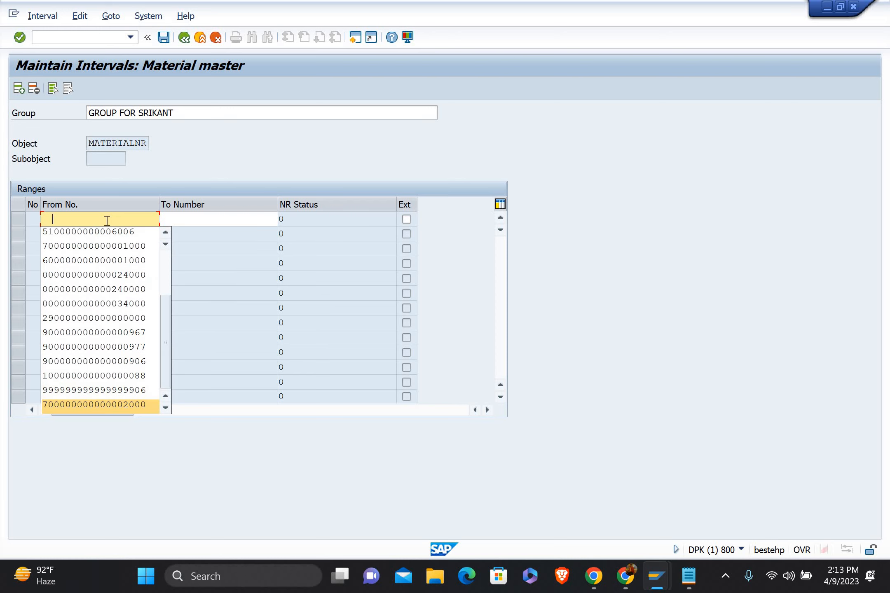
{"action": "key", "text": "Up"}
{"action": "key", "text": "Up"}
{"action": "key", "text": "Up"}
{"action": "key", "text": "Up"}
{"action": "key", "text": "Up"}
{"action": "key", "text": "Up"}
{"action": "key", "text": "Up"}
{"action": "key", "text": "Up"}
{"action": "key", "text": "Up"}
{"action": "key", "text": "Up"}
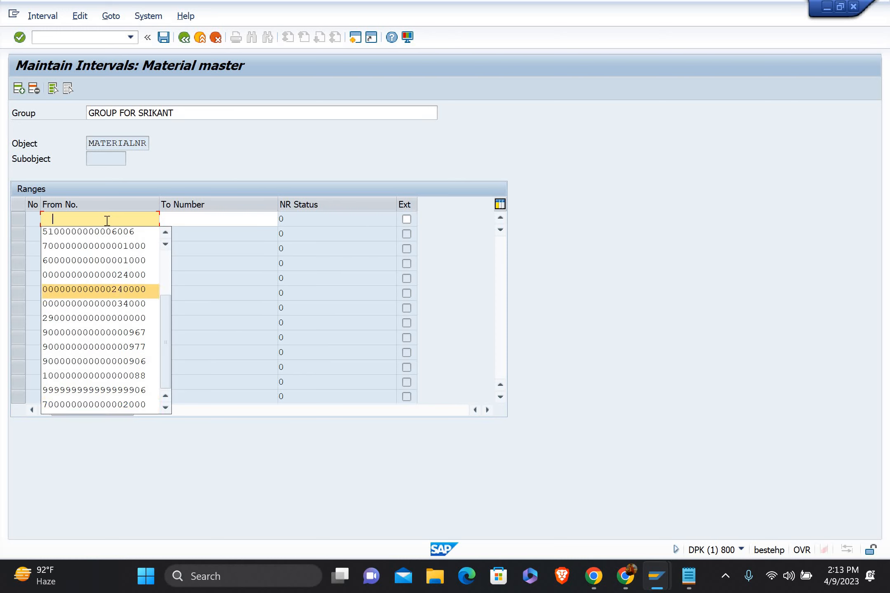
{"action": "key", "text": "Down"}
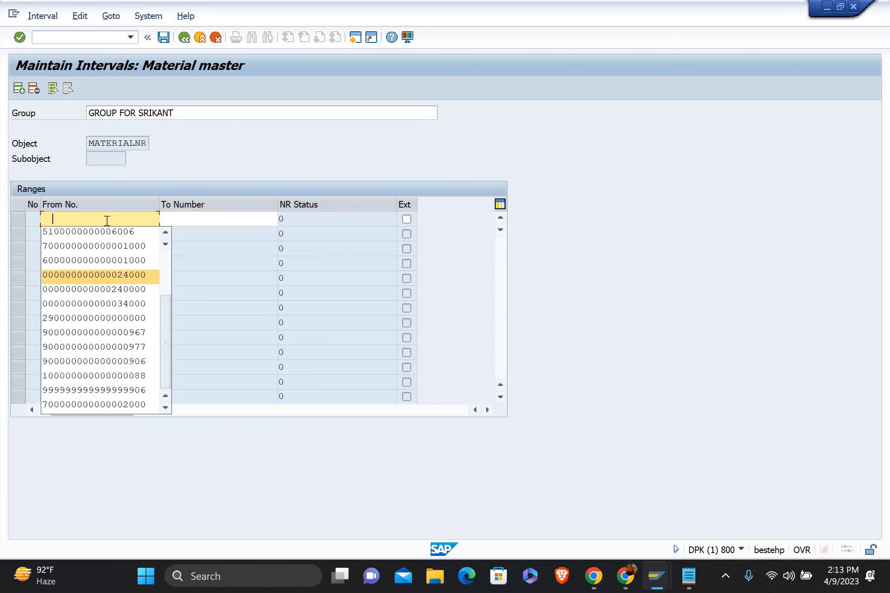
{"action": "key", "text": "Return"}
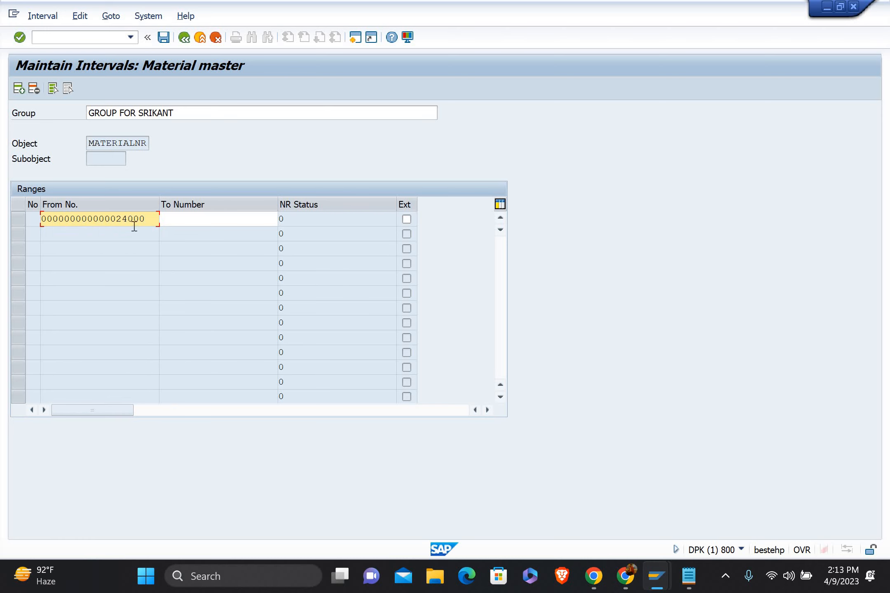
{"action": "left_click", "coordinate": [190, 218]}
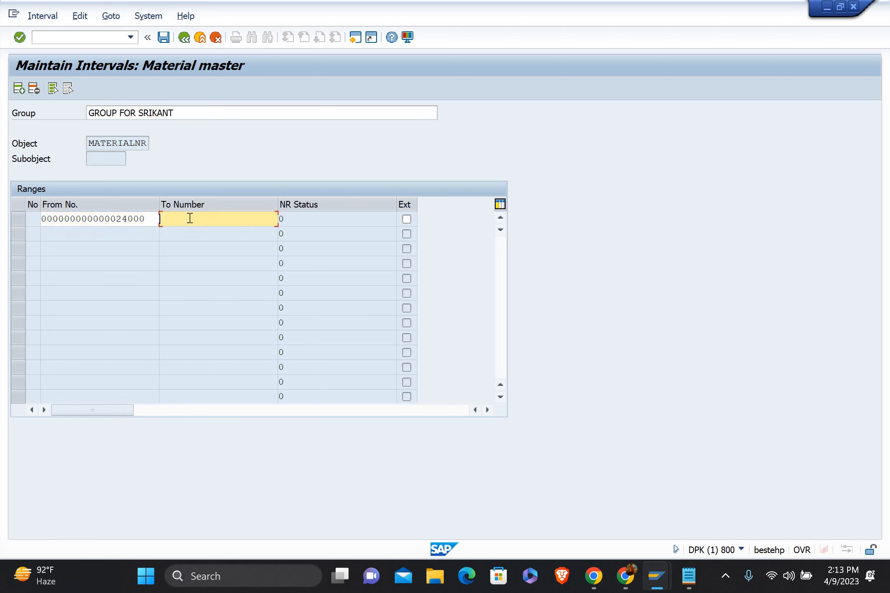
{"action": "left_click", "coordinate": [189, 218]}
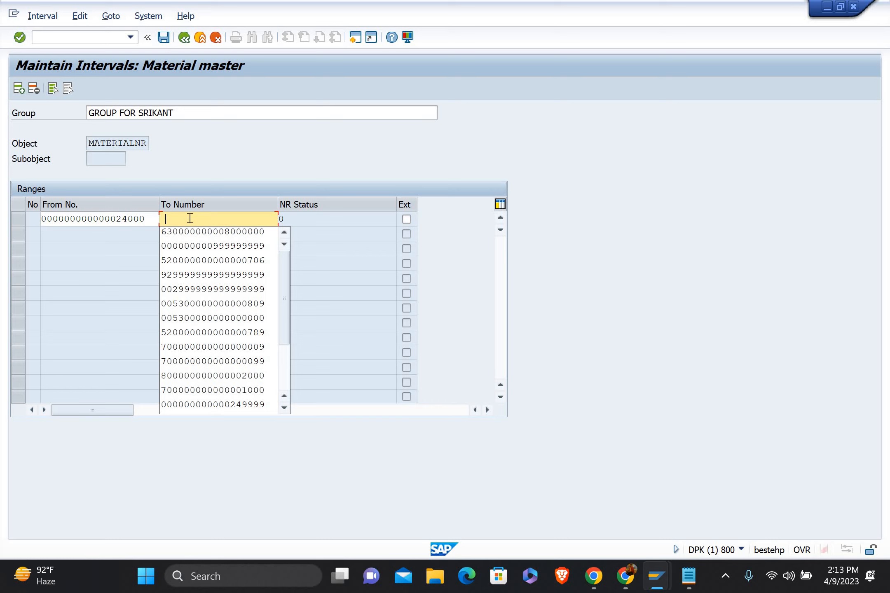
{"action": "key", "text": "Down"}
{"action": "key", "text": "Down"}
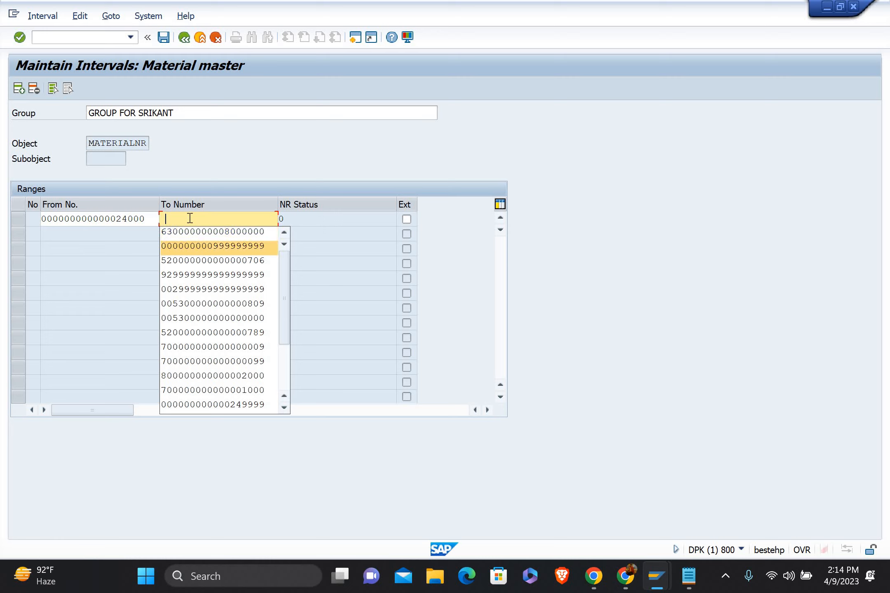
{"action": "key", "text": "Return"}
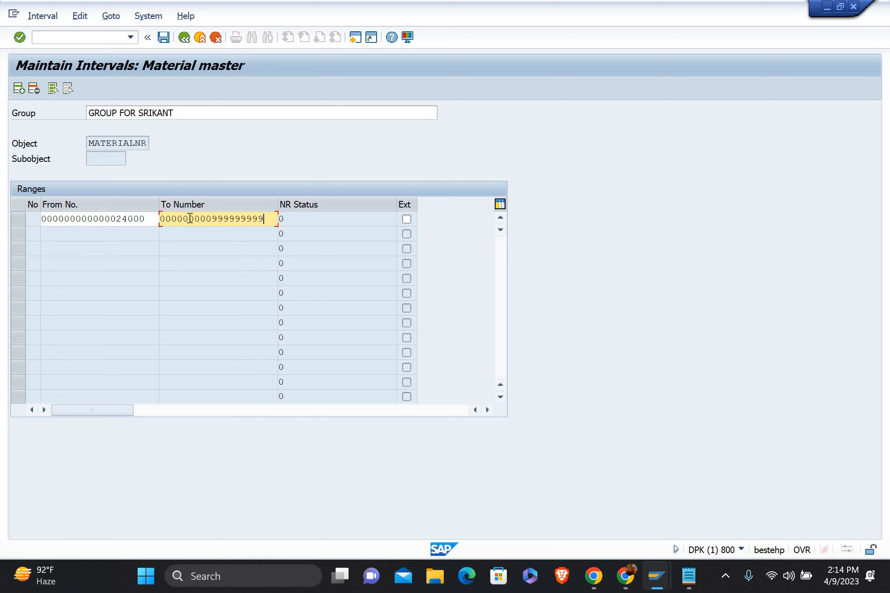
Step: Validate the new interval of the material master number range group and exit interval editing without saving
{"action": "key", "text": "Return"}
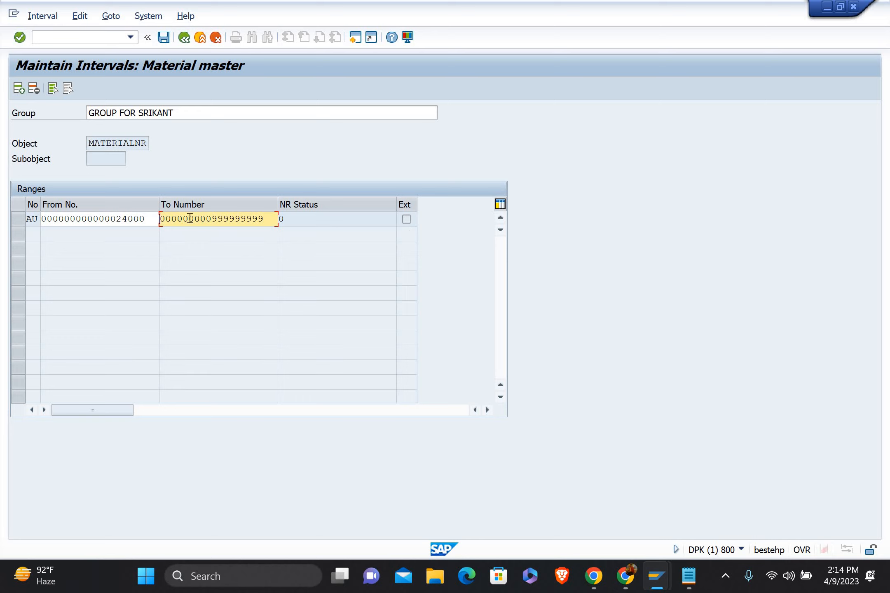
{"action": "key", "text": "Return"}
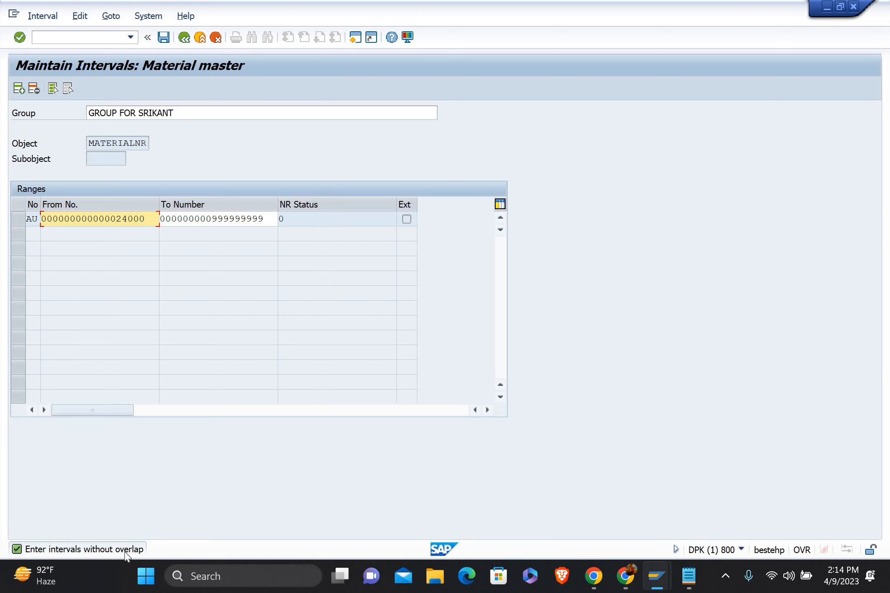
{"action": "mouse_move", "coordinate": [45, 570]}
{"action": "key", "text": "F3"}
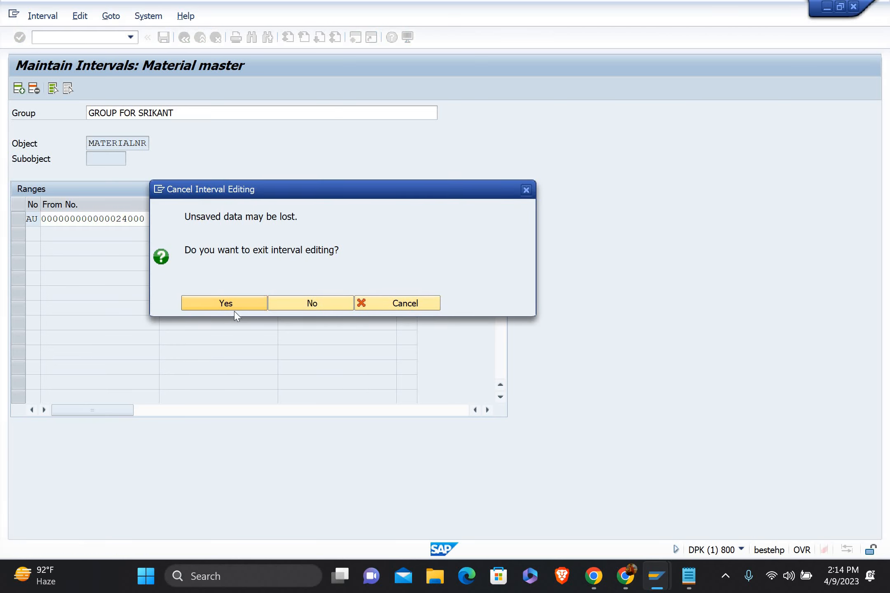
{"action": "left_click", "coordinate": [229, 290]}
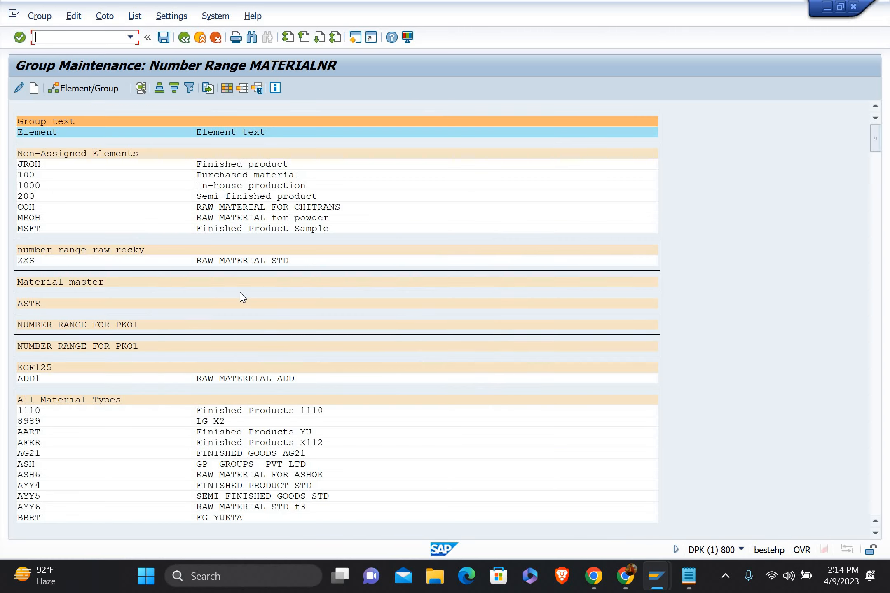
Step: Leave the number range maintenance back to SAP Easy Access and run transaction MM01 to create a material
{"action": "key", "text": "F3"}
{"action": "key", "text": "F3"}
{"action": "key", "text": "F3"}
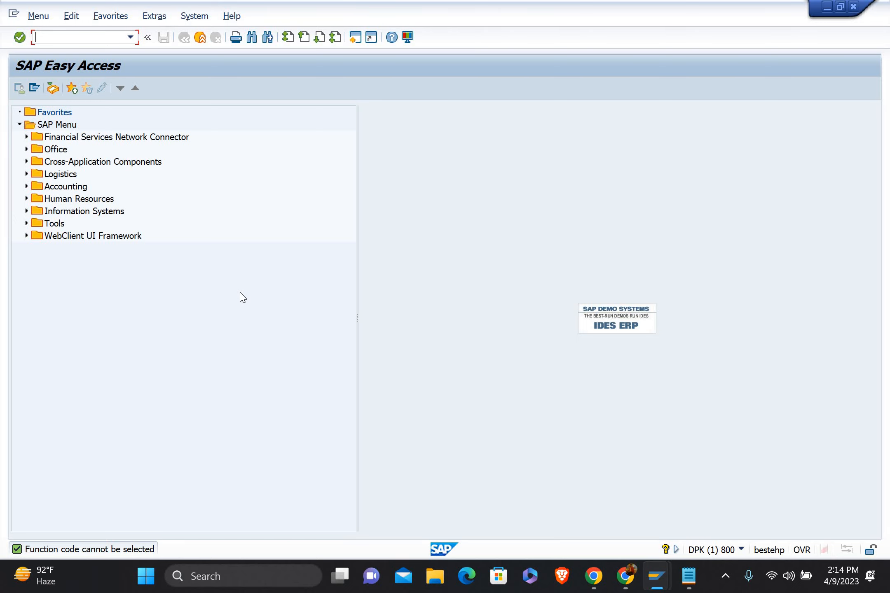
{"action": "type", "text": "MM01"}
{"action": "key", "text": "Return"}
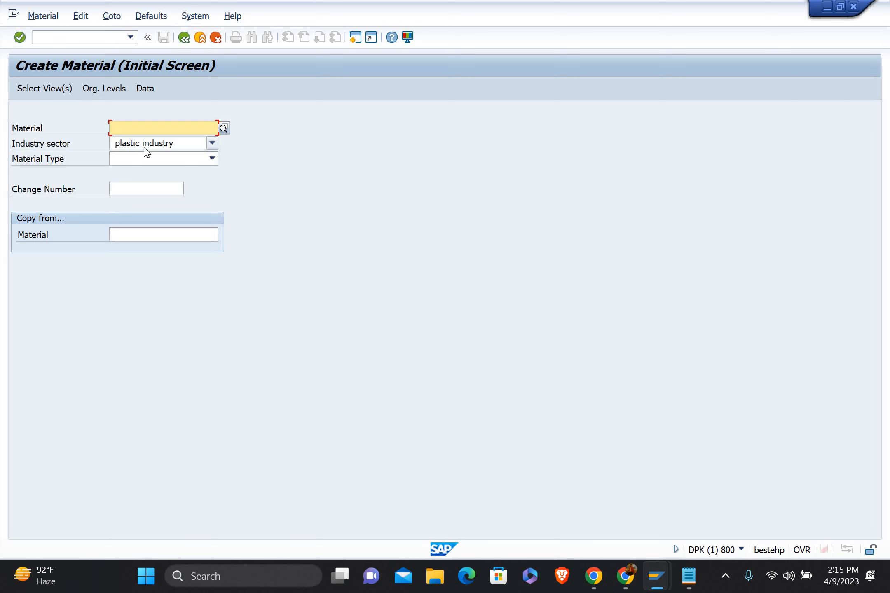
Step: Set the new material's industry sector to M Mechanical Engineering
{"action": "left_click", "coordinate": [211, 144]}
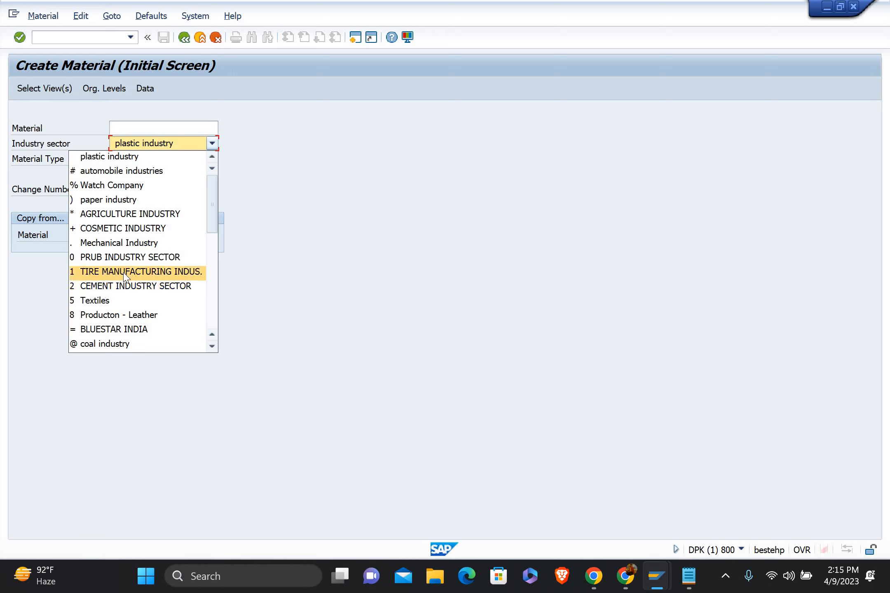
{"action": "key", "text": "Down"}
{"action": "key", "text": "Down"}
{"action": "key", "text": "Down"}
{"action": "key", "text": "Down"}
{"action": "key", "text": "Down"}
{"action": "key", "text": "Down"}
{"action": "key", "text": "Down"}
{"action": "key", "text": "Down"}
{"action": "key", "text": "Down"}
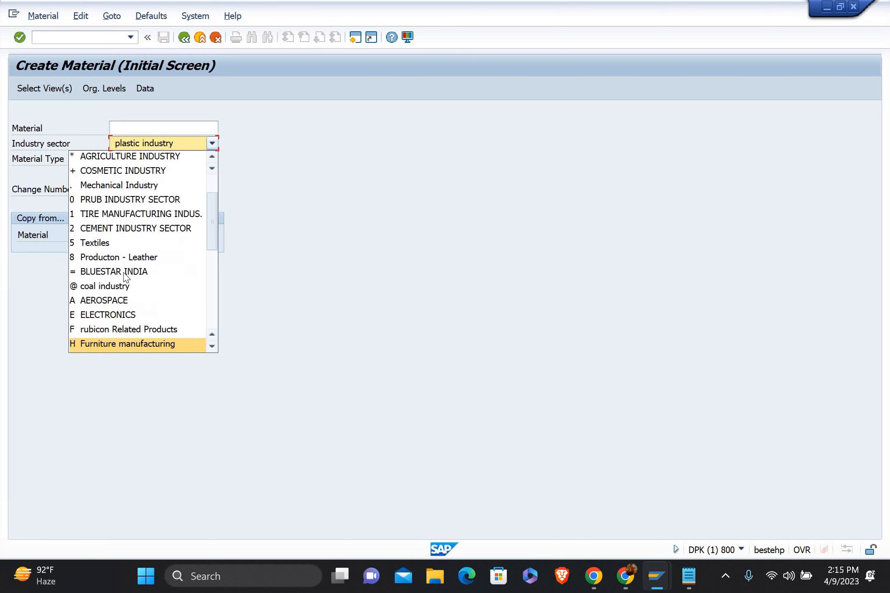
{"action": "key", "text": "Down"}
{"action": "key", "text": "Down"}
{"action": "key", "text": "Down"}
{"action": "key", "text": "Down"}
{"action": "key", "text": "Down"}
{"action": "key", "text": "Down"}
{"action": "key", "text": "Down"}
{"action": "key", "text": "Down"}
{"action": "key", "text": "Down"}
{"action": "key", "text": "Down"}
{"action": "key", "text": "Down"}
{"action": "key", "text": "Down"}
{"action": "key", "text": "Down"}
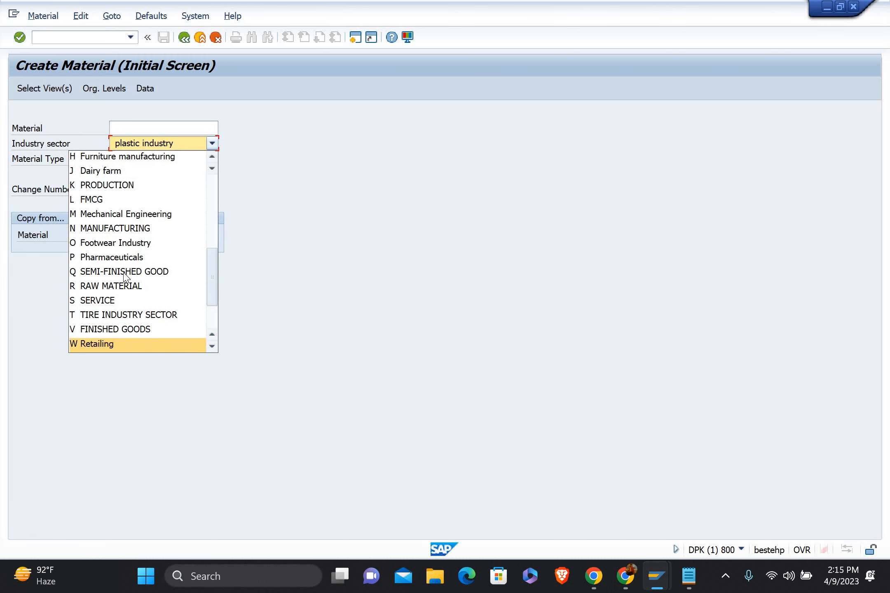
{"action": "key", "text": "Down"}
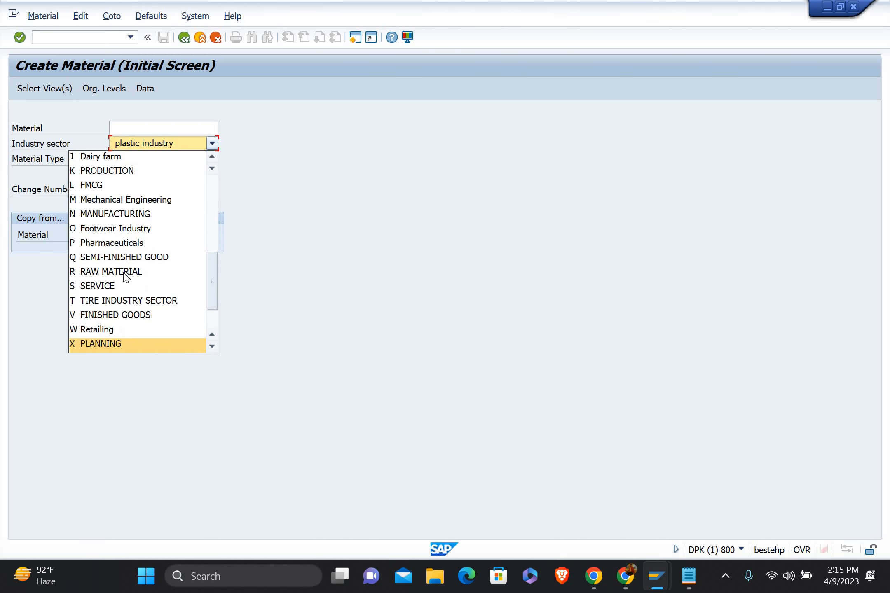
{"action": "left_click", "coordinate": [103, 206]}
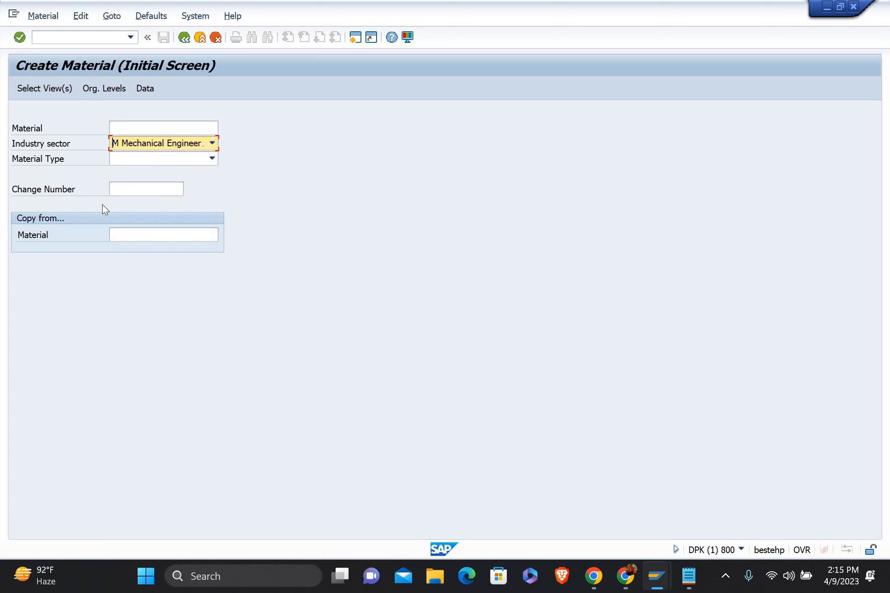
Step: Set the new material's type to SRMT Finished Products and proceed to the view selection
{"action": "left_click", "coordinate": [212, 159]}
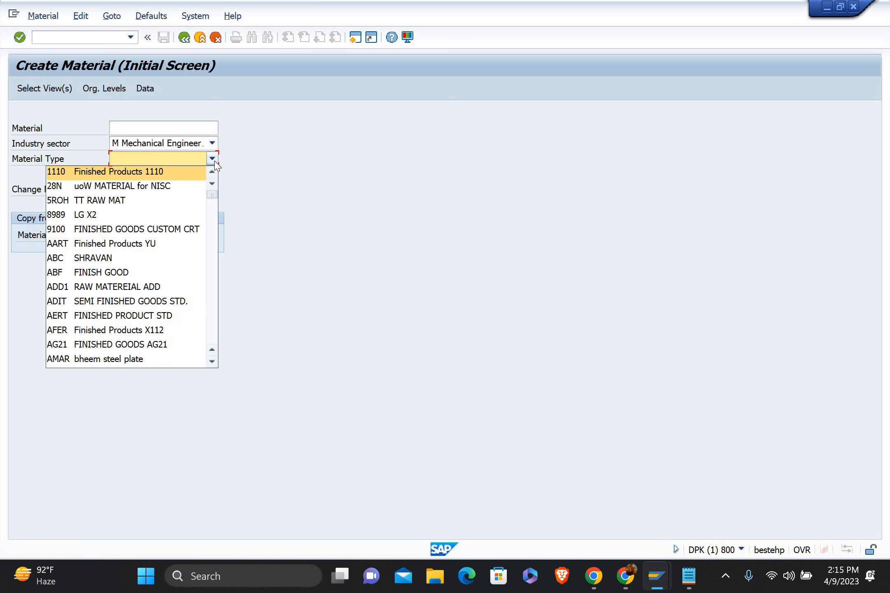
{"action": "scroll", "coordinate": [214, 239], "scroll_direction": "down", "scroll_amount": 3}
{"action": "scroll", "coordinate": [214, 240], "scroll_direction": "down", "scroll_amount": 6}
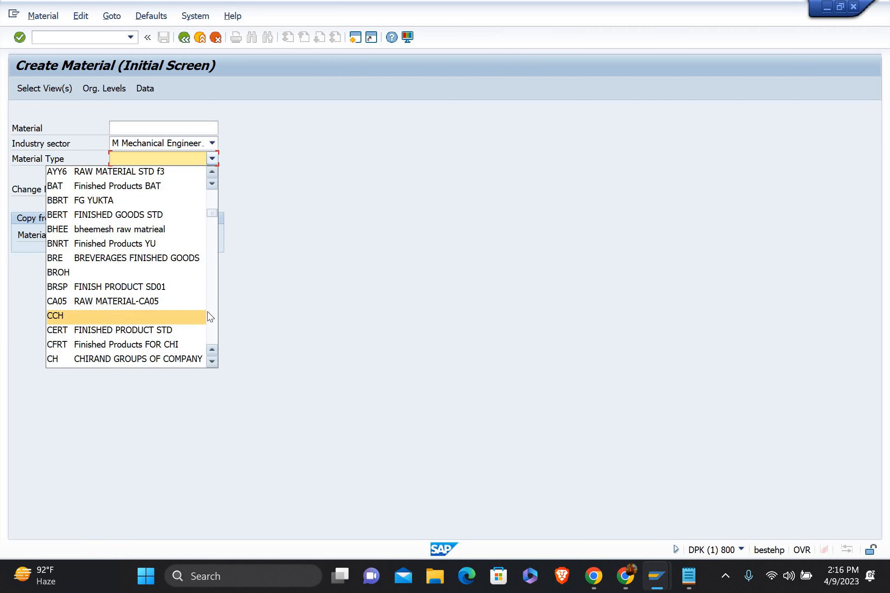
{"action": "scroll", "coordinate": [211, 316], "scroll_direction": "down", "scroll_amount": 4}
{"action": "scroll", "coordinate": [210, 317], "scroll_direction": "down", "scroll_amount": 8}
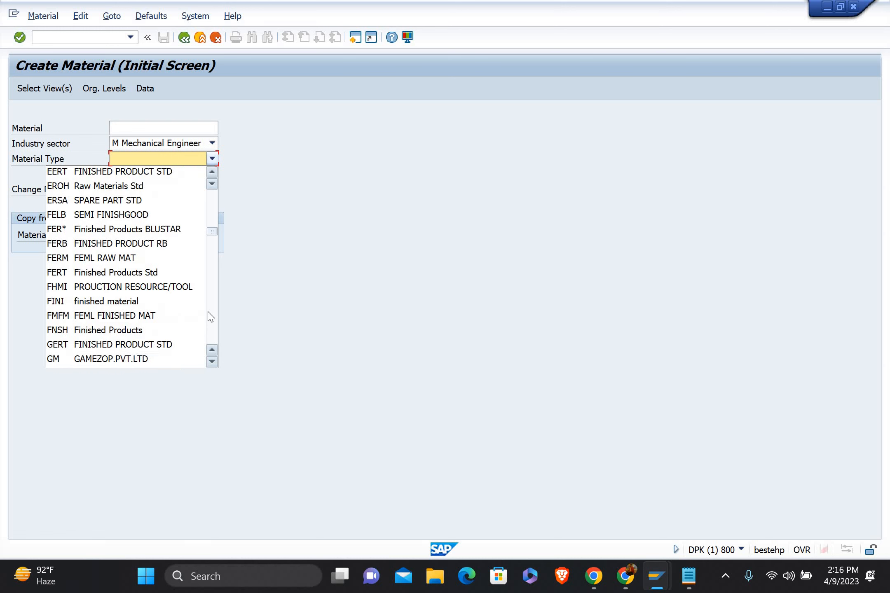
{"action": "key", "text": "Down"}
{"action": "key", "text": "Down"}
{"action": "key", "text": "Down"}
{"action": "key", "text": "Down"}
{"action": "key", "text": "Down"}
{"action": "key", "text": "Down"}
{"action": "key", "text": "Down"}
{"action": "key", "text": "Down"}
{"action": "key", "text": "Down"}
{"action": "key", "text": "Down"}
{"action": "key", "text": "Down"}
{"action": "key", "text": "Down"}
{"action": "key", "text": "Down"}
{"action": "key", "text": "Down"}
{"action": "key", "text": "Down"}
{"action": "key", "text": "Down"}
{"action": "key", "text": "Down"}
{"action": "key", "text": "Down"}
{"action": "key", "text": "Down"}
{"action": "key", "text": "Down"}
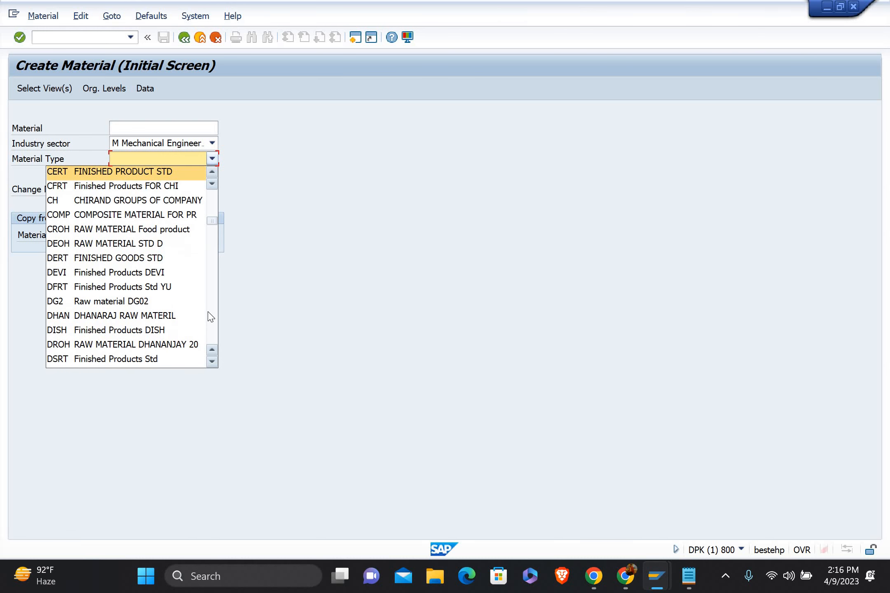
{"action": "key", "text": "Down"}
{"action": "key", "text": "Down"}
{"action": "key", "text": "Down"}
{"action": "key", "text": "Down"}
{"action": "key", "text": "Down"}
{"action": "key", "text": "Down"}
{"action": "key", "text": "Down"}
{"action": "key", "text": "Down"}
{"action": "key", "text": "Down"}
{"action": "key", "text": "Down"}
{"action": "key", "text": "Down"}
{"action": "key", "text": "Down"}
{"action": "key", "text": "Down"}
{"action": "key", "text": "Down"}
{"action": "key", "text": "Down"}
{"action": "key", "text": "Down"}
{"action": "key", "text": "Down"}
{"action": "key", "text": "Down"}
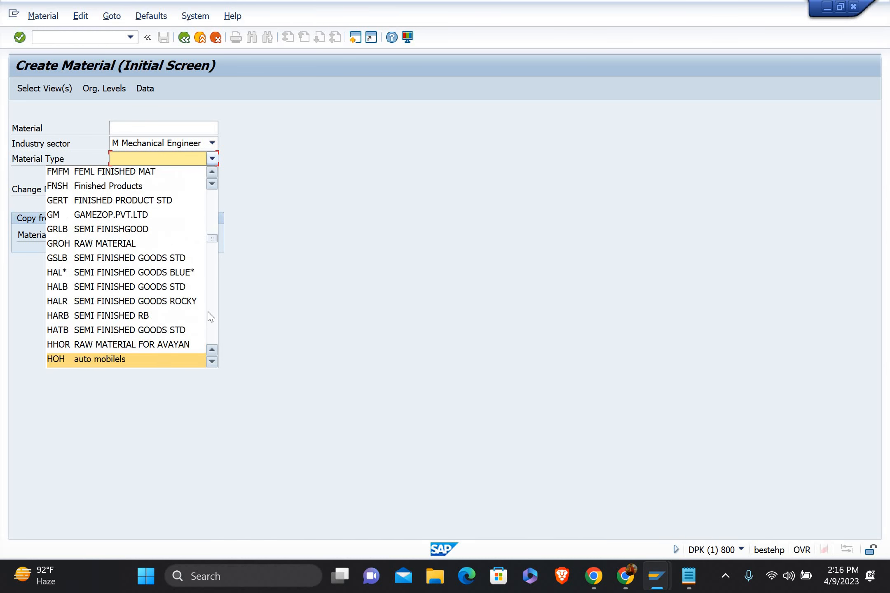
{"action": "key", "text": "Down"}
{"action": "key", "text": "Down"}
{"action": "key", "text": "Down"}
{"action": "key", "text": "Down"}
{"action": "key", "text": "Down"}
{"action": "key", "text": "Down"}
{"action": "key", "text": "Down"}
{"action": "key", "text": "Down"}
{"action": "key", "text": "Down"}
{"action": "key", "text": "Down"}
{"action": "key", "text": "Down"}
{"action": "key", "text": "Down"}
{"action": "key", "text": "Down"}
{"action": "key", "text": "Down"}
{"action": "key", "text": "Down"}
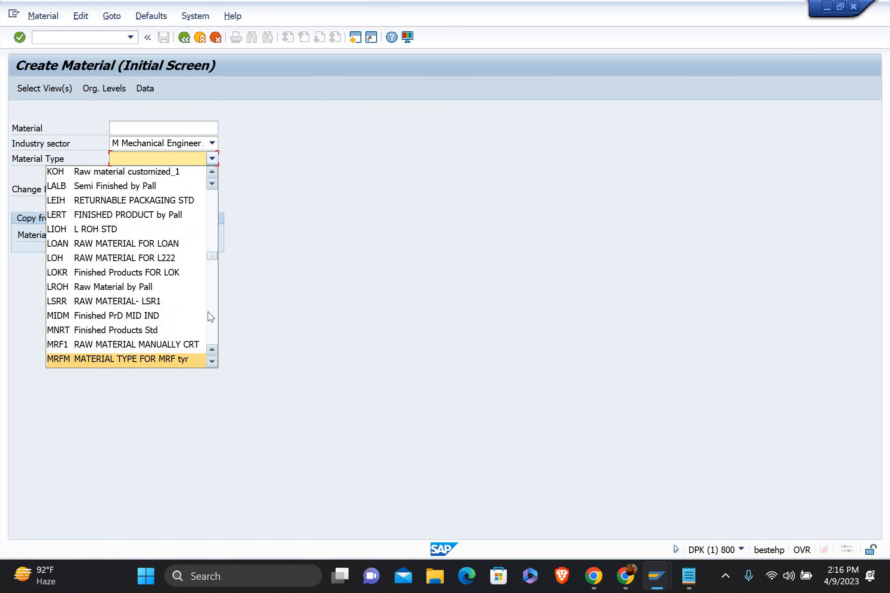
{"action": "key", "text": "Down"}
{"action": "key", "text": "Down"}
{"action": "key", "text": "Down"}
{"action": "key", "text": "Down"}
{"action": "key", "text": "Down"}
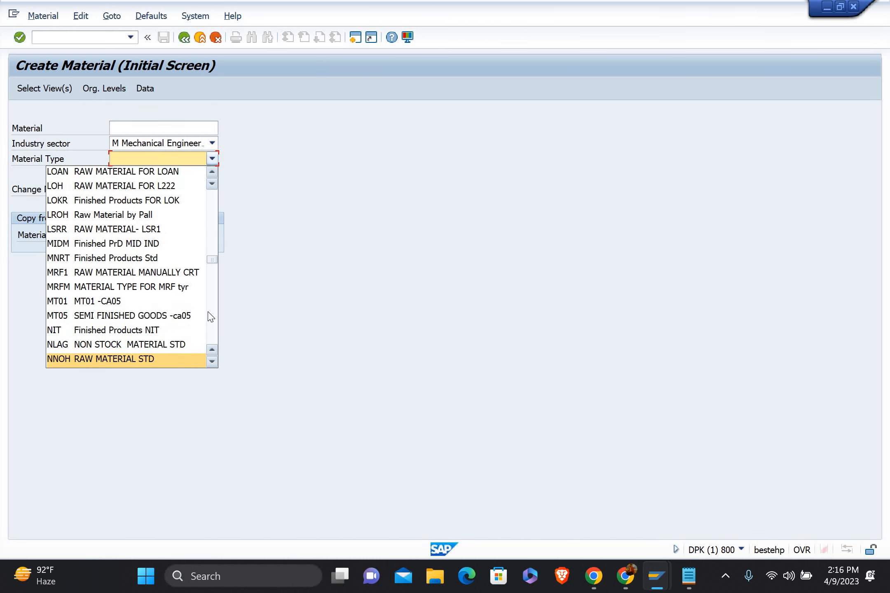
{"action": "key", "text": "Down"}
{"action": "key", "text": "Down"}
{"action": "key", "text": "Down"}
{"action": "key", "text": "Down"}
{"action": "key", "text": "Down"}
{"action": "key", "text": "Down"}
{"action": "key", "text": "Down"}
{"action": "key", "text": "Down"}
{"action": "key", "text": "Down"}
{"action": "key", "text": "Down"}
{"action": "key", "text": "Down"}
{"action": "key", "text": "Down"}
{"action": "key", "text": "Down"}
{"action": "key", "text": "Down"}
{"action": "key", "text": "Down"}
{"action": "key", "text": "Down"}
{"action": "key", "text": "Down"}
{"action": "key", "text": "Down"}
{"action": "key", "text": "Down"}
{"action": "key", "text": "Down"}
{"action": "key", "text": "Down"}
{"action": "key", "text": "Down"}
{"action": "key", "text": "Down"}
{"action": "key", "text": "Down"}
{"action": "key", "text": "Down"}
{"action": "key", "text": "Down"}
{"action": "key", "text": "Down"}
{"action": "key", "text": "Down"}
{"action": "key", "text": "Down"}
{"action": "key", "text": "Down"}
{"action": "key", "text": "Down"}
{"action": "key", "text": "Down"}
{"action": "key", "text": "Down"}
{"action": "key", "text": "Down"}
{"action": "key", "text": "Down"}
{"action": "key", "text": "Down"}
{"action": "key", "text": "Down"}
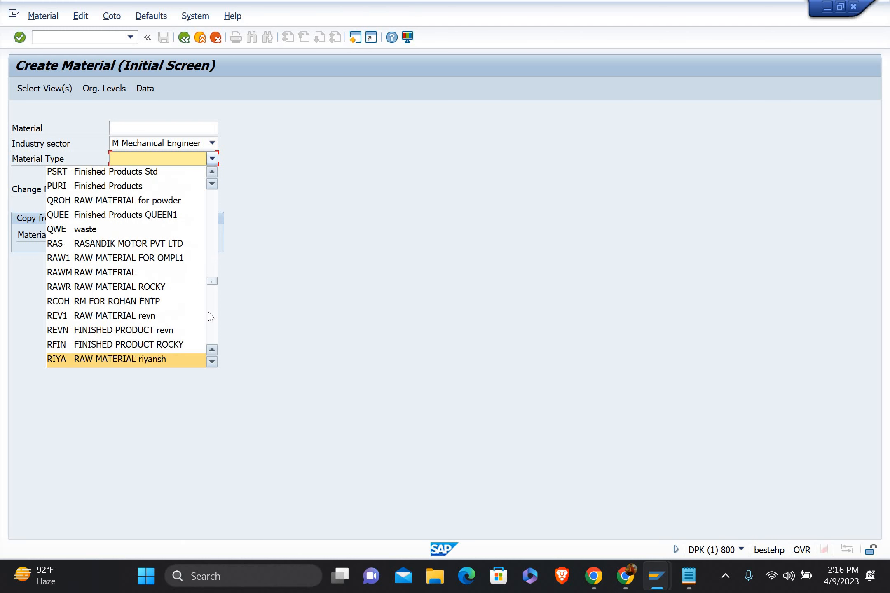
{"action": "key", "text": "Down"}
{"action": "key", "text": "Down"}
{"action": "key", "text": "Down"}
{"action": "key", "text": "Down"}
{"action": "key", "text": "Down"}
{"action": "key", "text": "Down"}
{"action": "key", "text": "Down"}
{"action": "key", "text": "Down"}
{"action": "key", "text": "Down"}
{"action": "key", "text": "Down"}
{"action": "key", "text": "Down"}
{"action": "key", "text": "Down"}
{"action": "key", "text": "Down"}
{"action": "key", "text": "Down"}
{"action": "key", "text": "Down"}
{"action": "key", "text": "Down"}
{"action": "key", "text": "Down"}
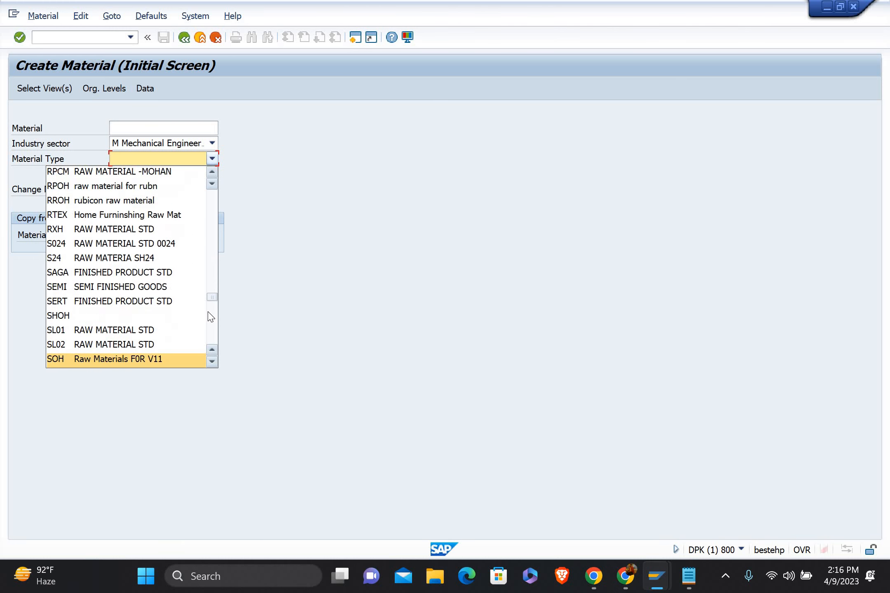
{"action": "key", "text": "Up"}
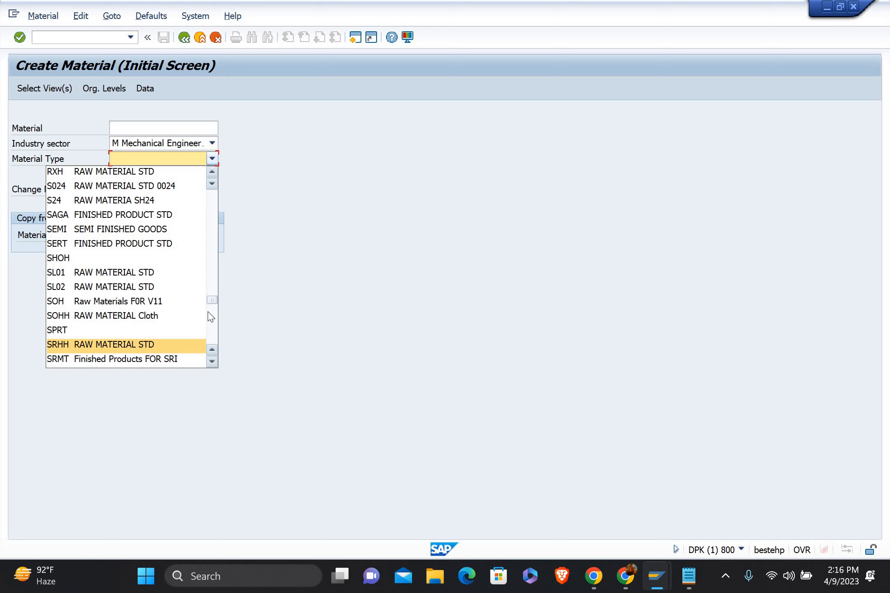
{"action": "key", "text": "Down"}
{"action": "key", "text": "Up"}
{"action": "key", "text": "Up"}
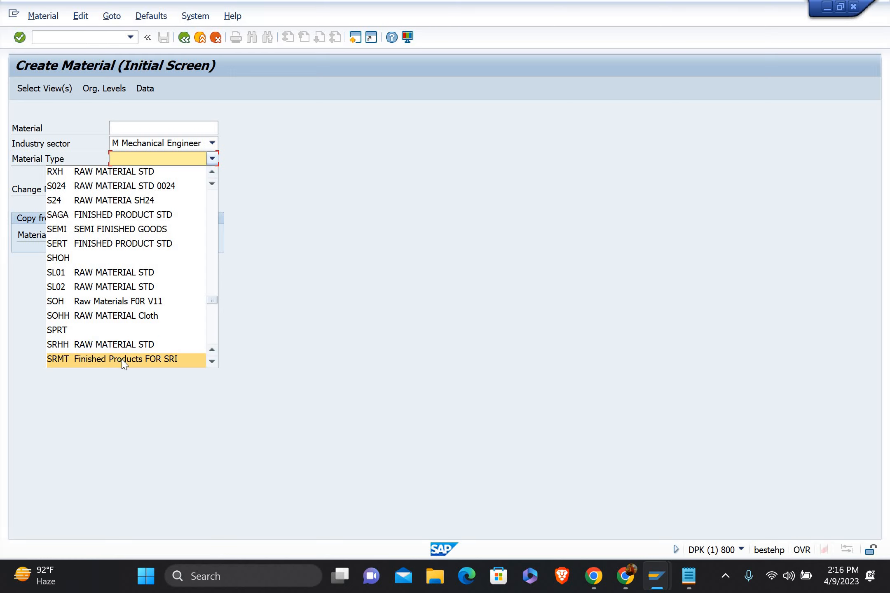
{"action": "key", "text": "Down"}
{"action": "key", "text": "Up"}
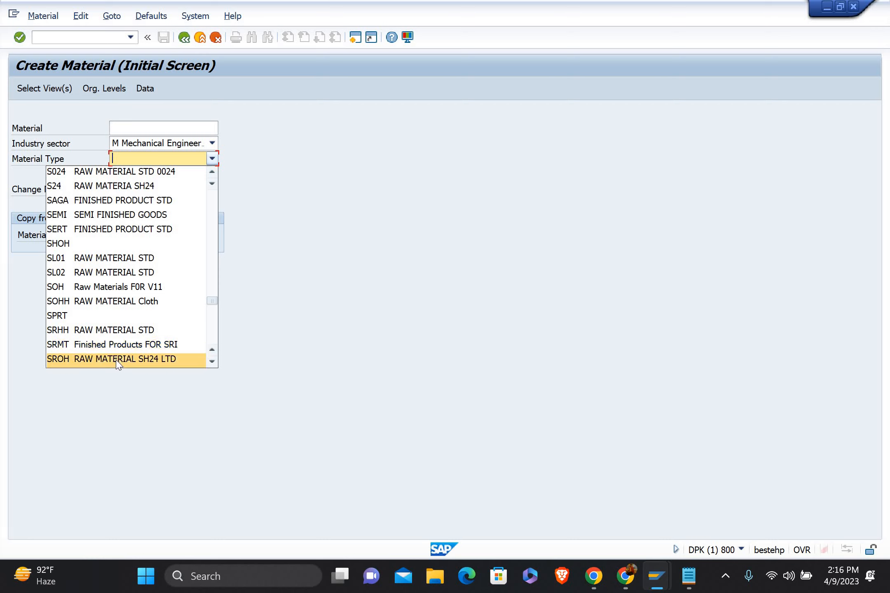
{"action": "left_click", "coordinate": [121, 349]}
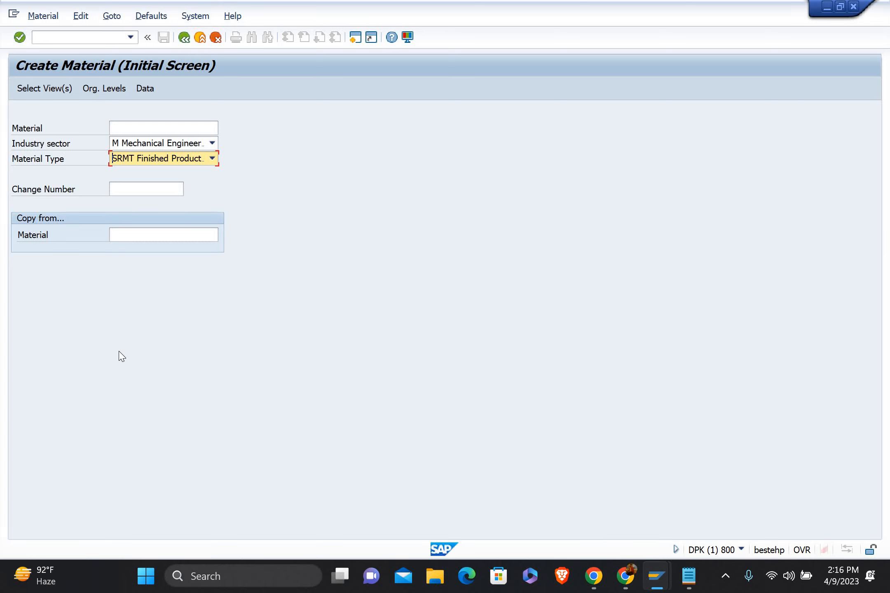
{"action": "key", "text": "Return"}
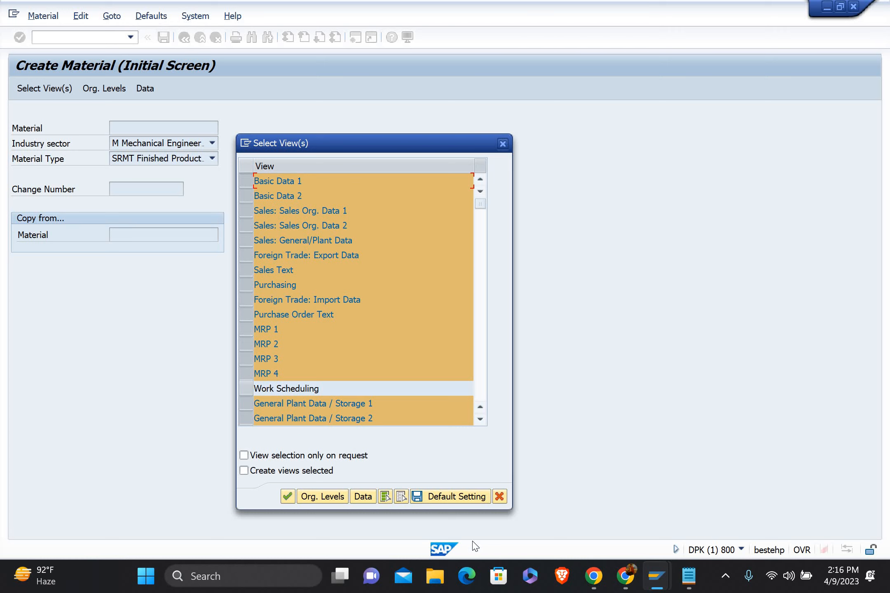
Step: Deselect all views, choose only Basic Data 1, Basic Data 2, Purchasing, Accounting 1 and Accounting 2, and confirm the view selection
{"action": "left_click", "coordinate": [401, 498]}
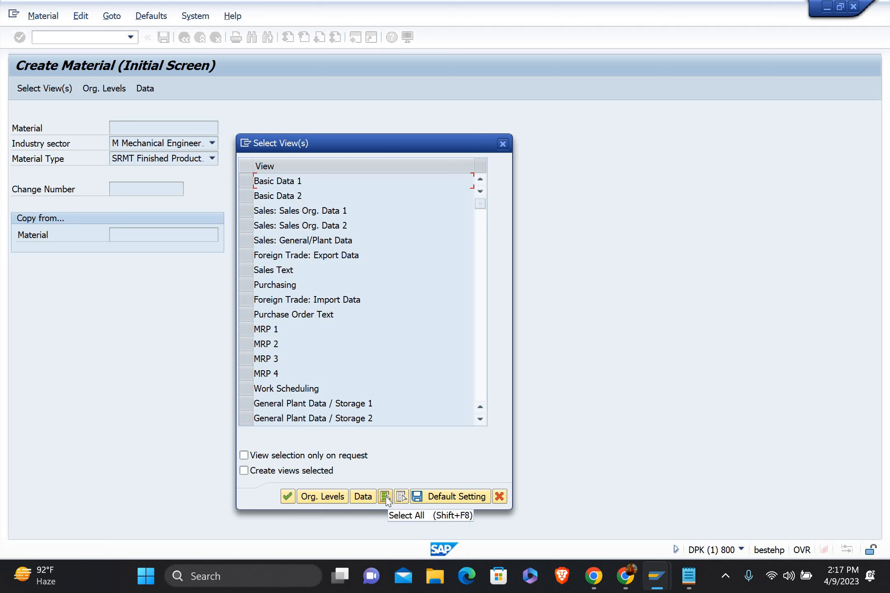
{"action": "left_click", "coordinate": [247, 181]}
{"action": "left_click", "coordinate": [246, 196]}
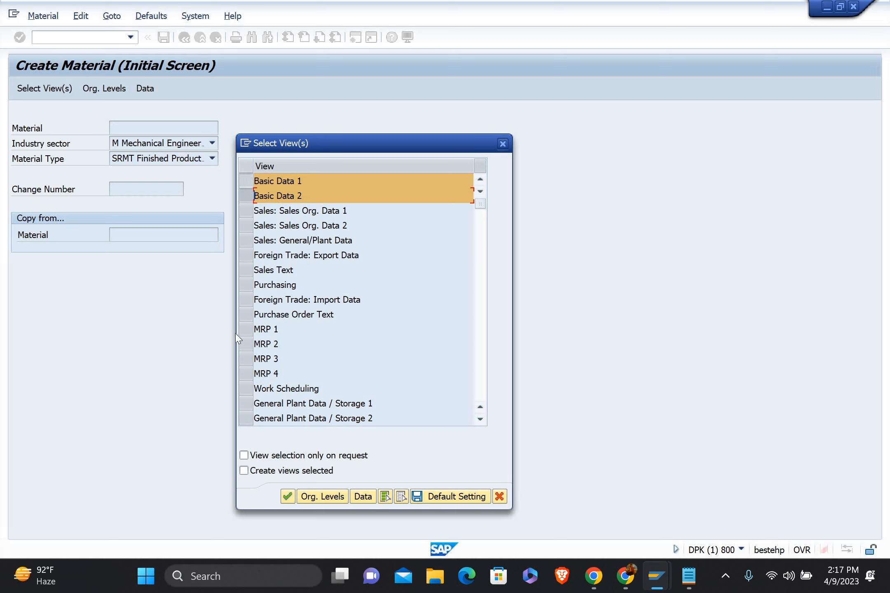
{"action": "left_click", "coordinate": [248, 285]}
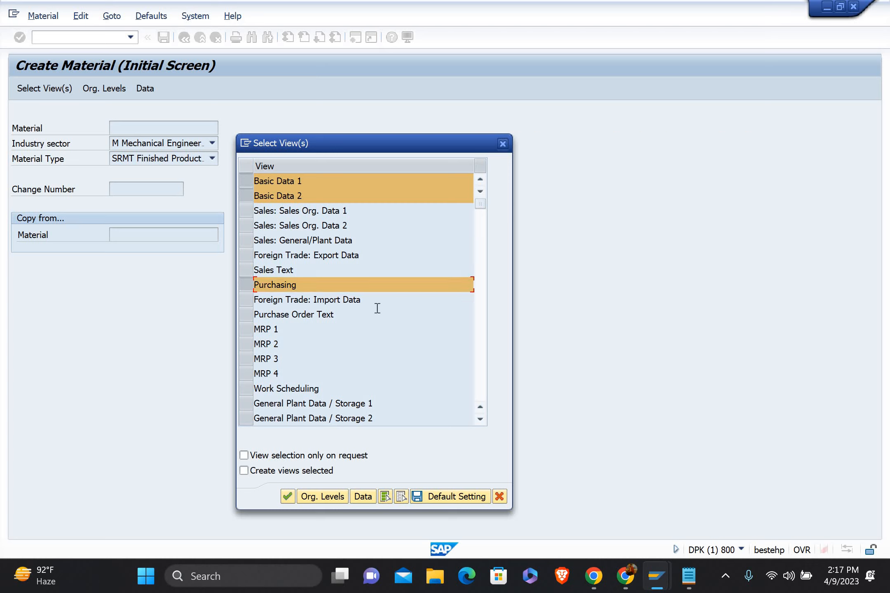
{"action": "left_click", "coordinate": [481, 391]}
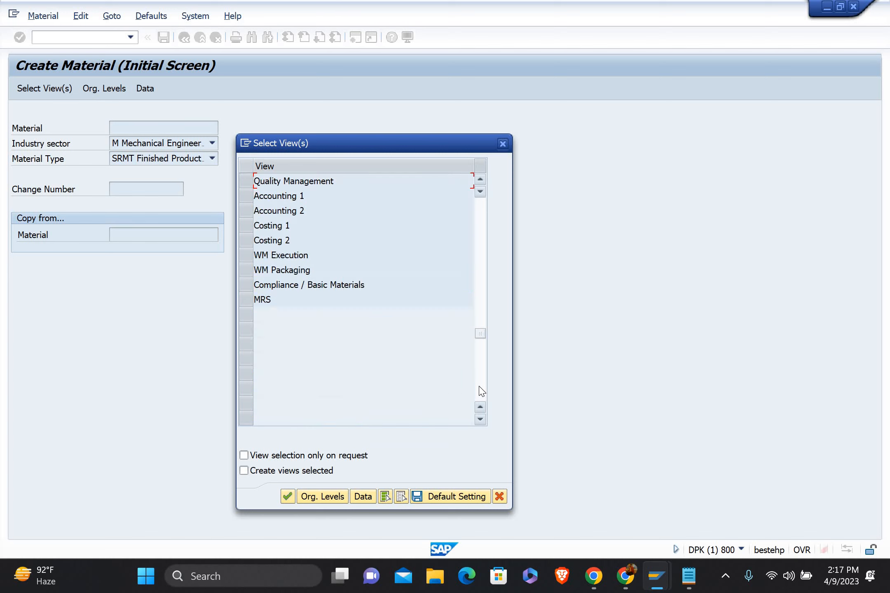
{"action": "left_click", "coordinate": [248, 198]}
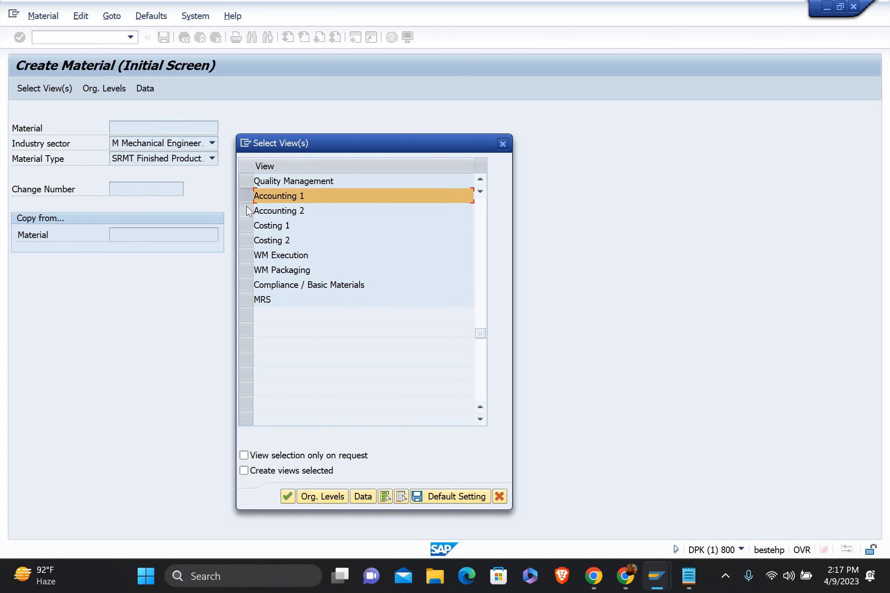
{"action": "left_click", "coordinate": [246, 207]}
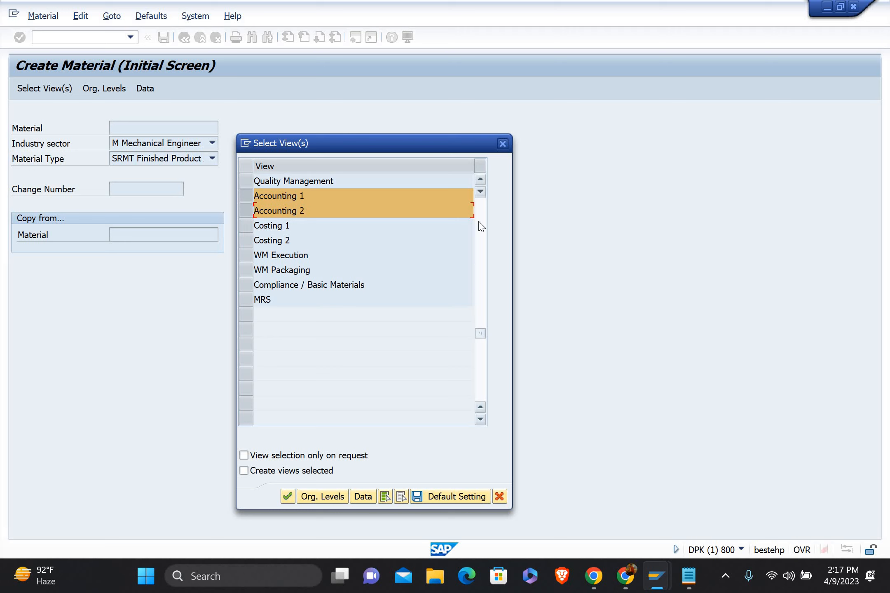
{"action": "scroll", "coordinate": [481, 226], "scroll_direction": "up", "scroll_amount": 5}
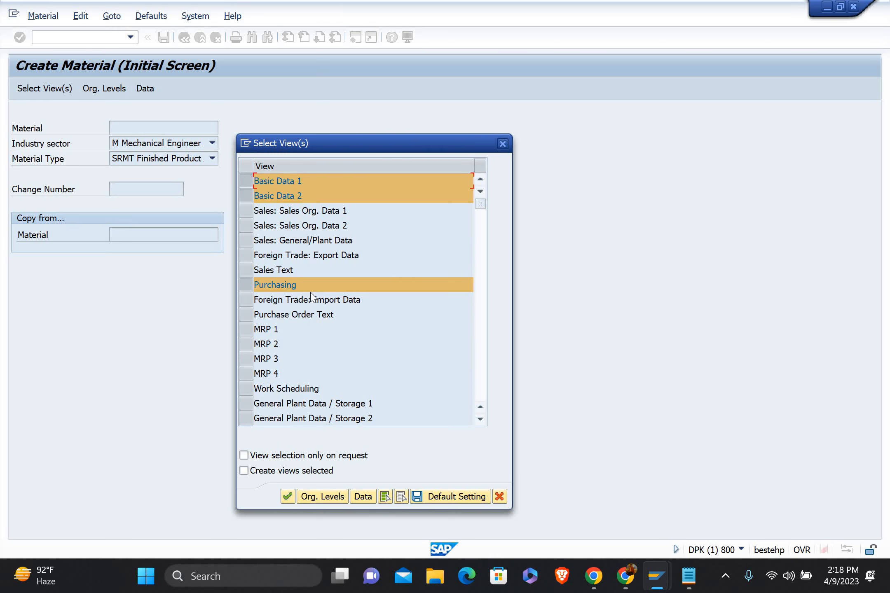
{"action": "key", "text": "Return"}
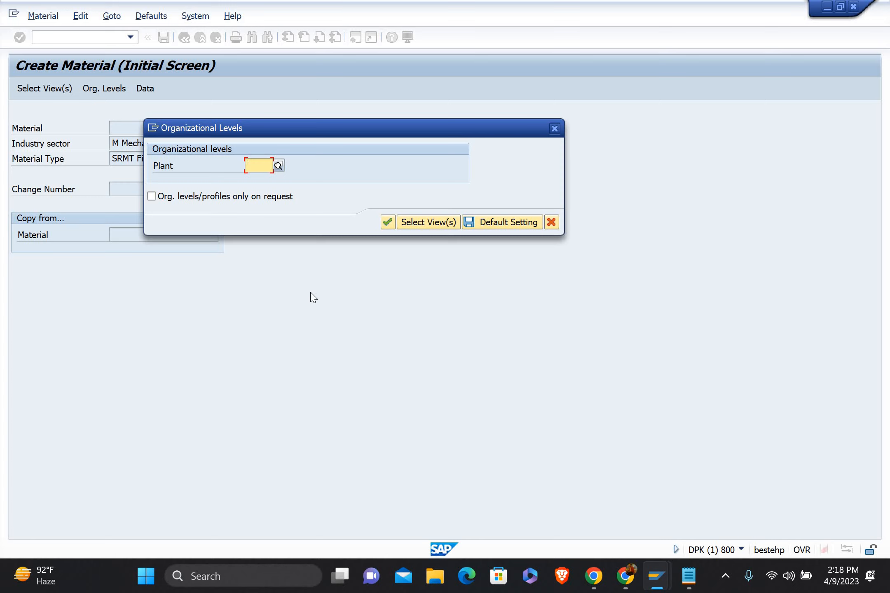
Step: Set the organizational level's plant to SRIK and proceed to the new material's Basic data 1 view
{"action": "type", "text": "SRIK"}
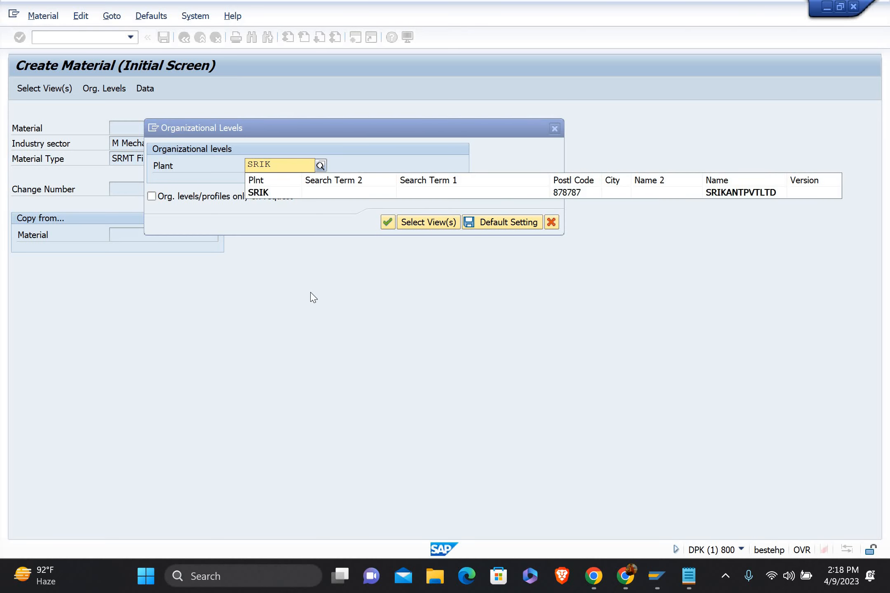
{"action": "key", "text": "Down"}
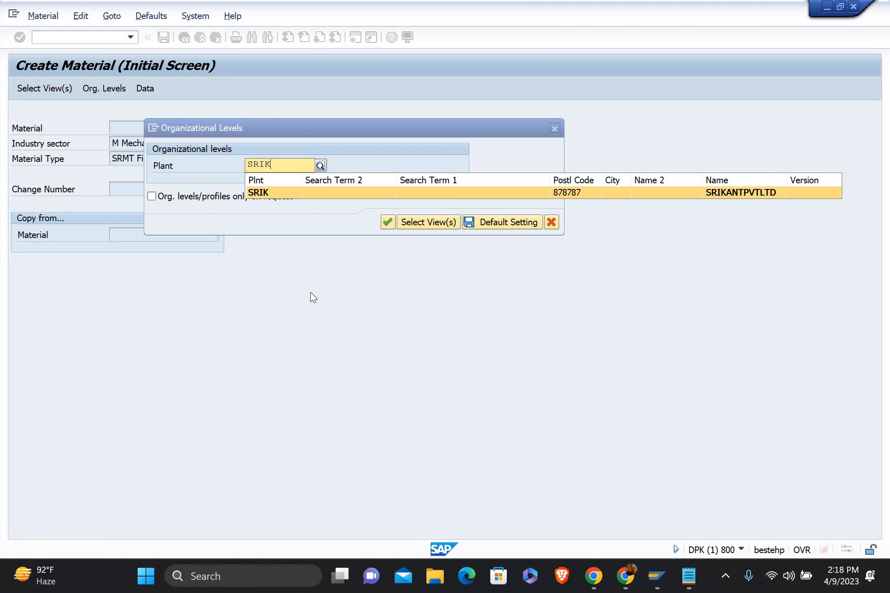
{"action": "left_click", "coordinate": [310, 193]}
{"action": "key", "text": "Return"}
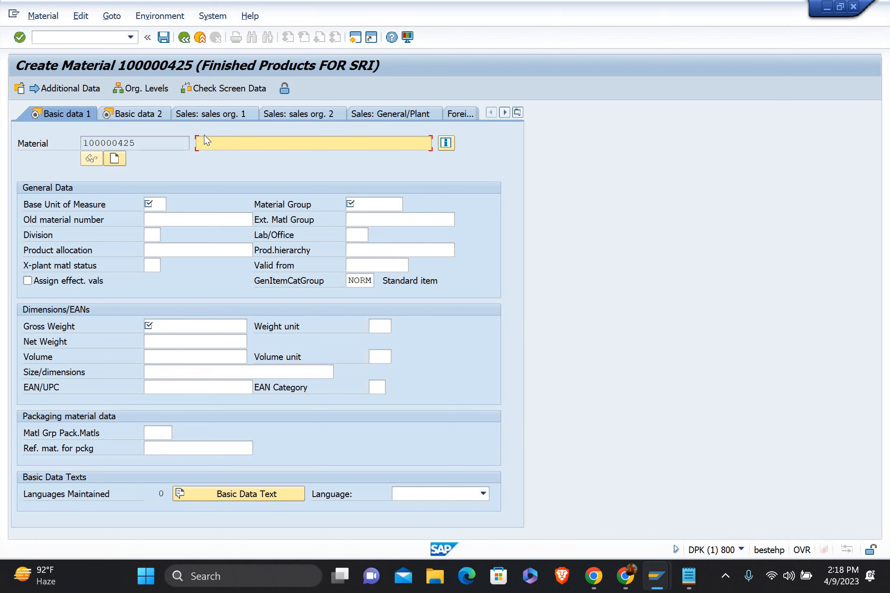
Step: Enter the name used as the new material's description in the Basic data 1 view
{"action": "left_click", "coordinate": [204, 140]}
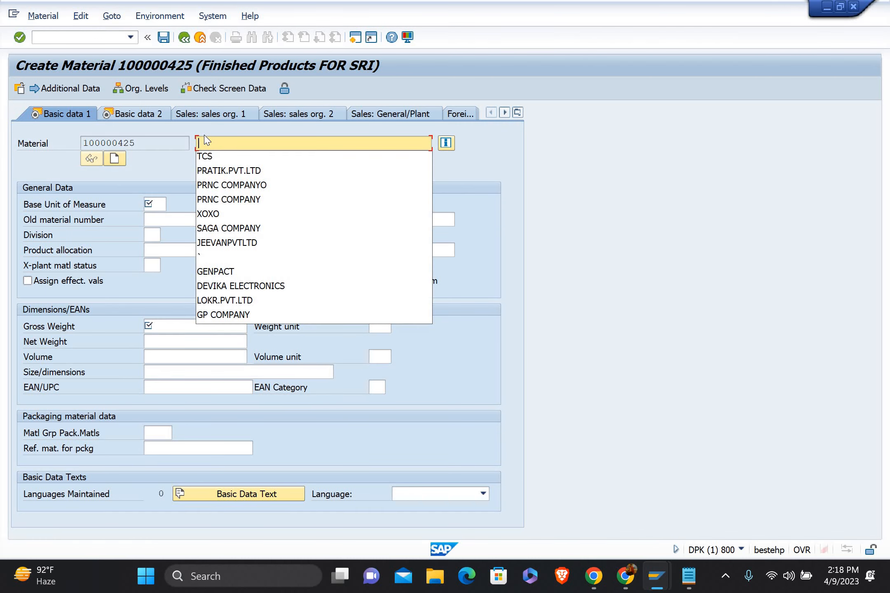
{"action": "type", "text": "SAIKAN"}
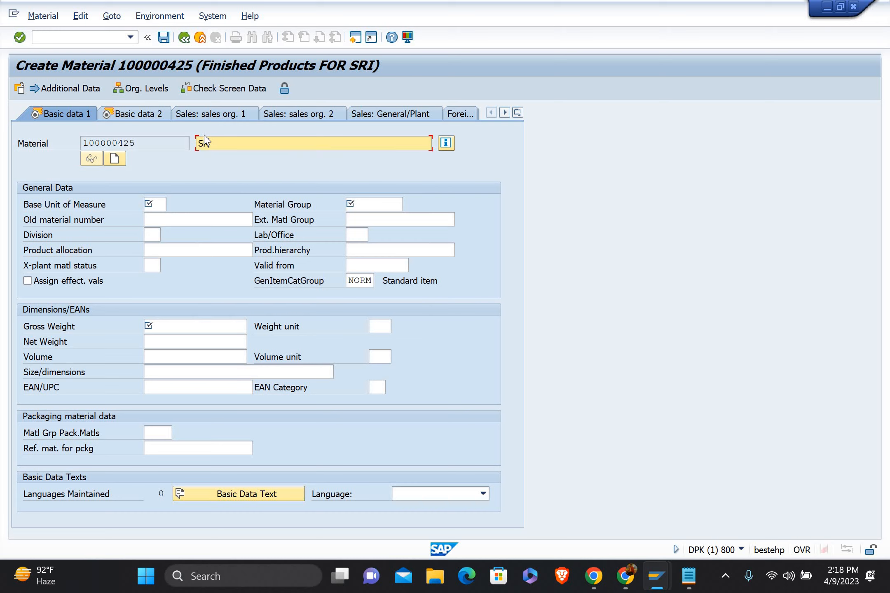
{"action": "type", "text": "T"}
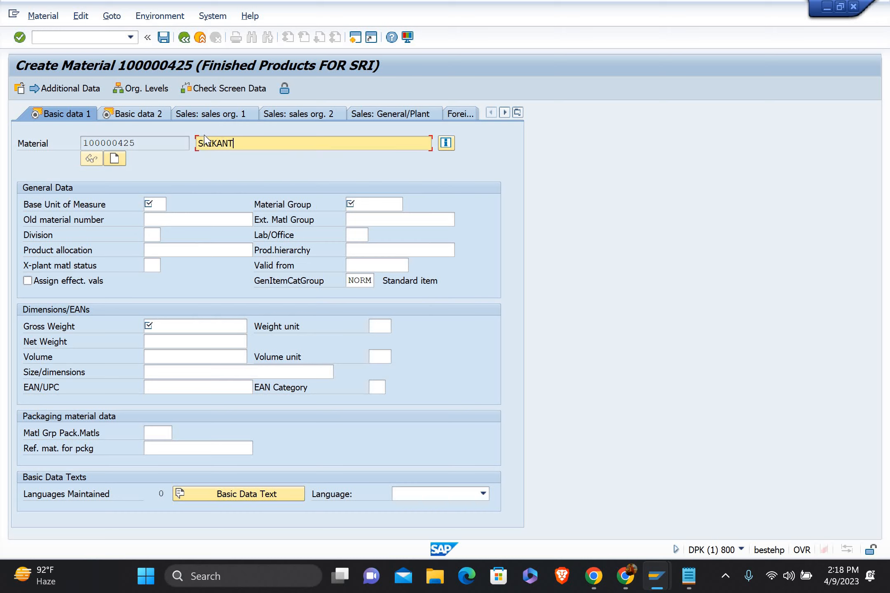